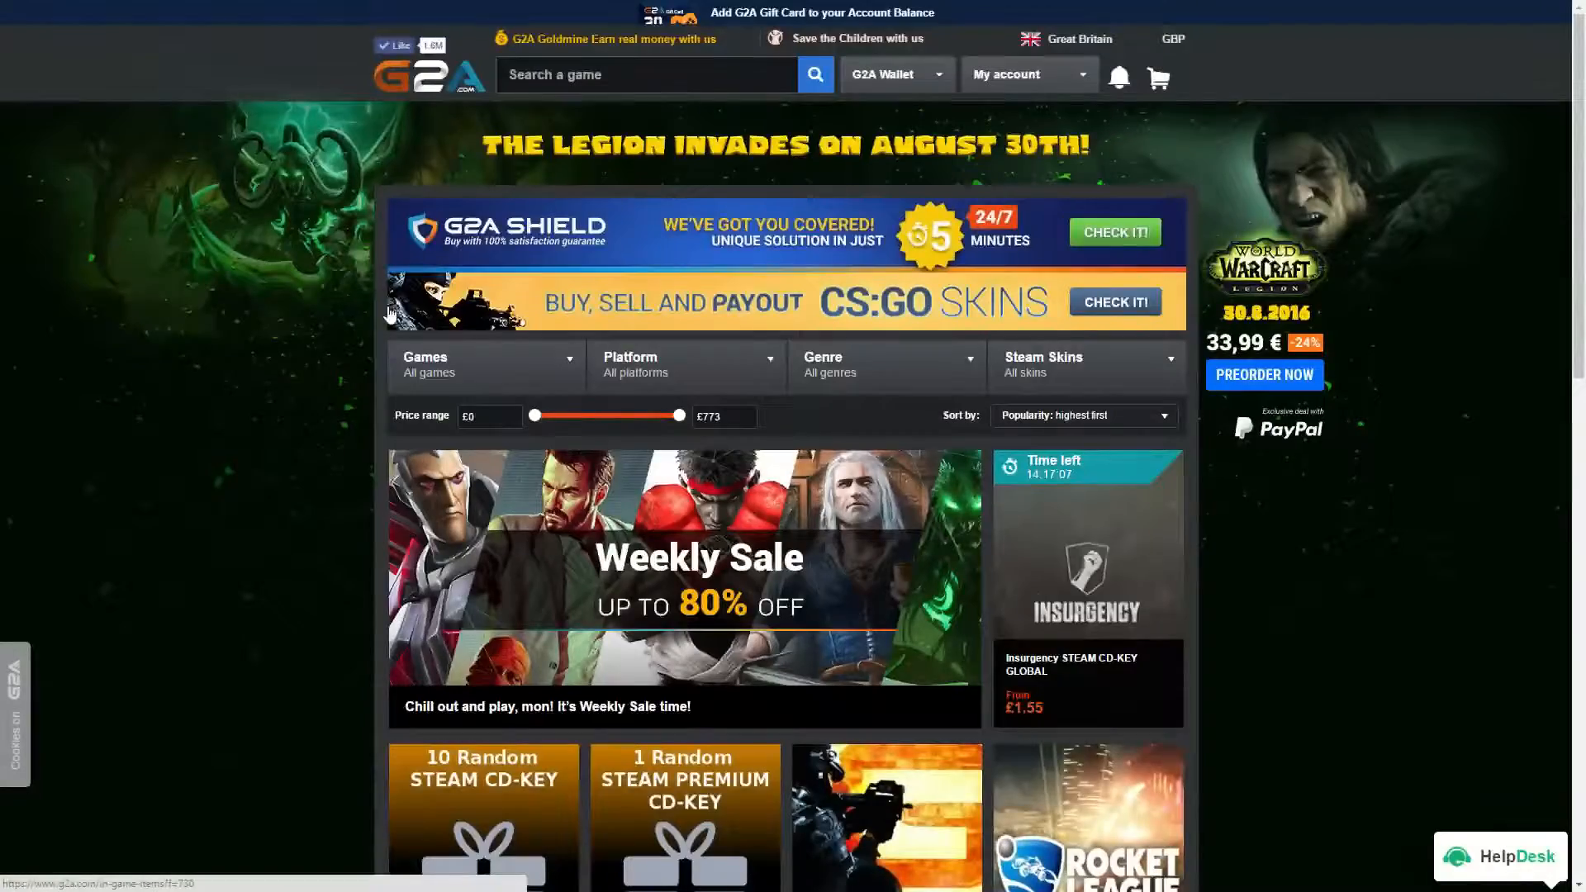
# Look through the games on the G2A store's home page and its Weekly Sale page.
pyautogui.scroll(-9, 388, 312)
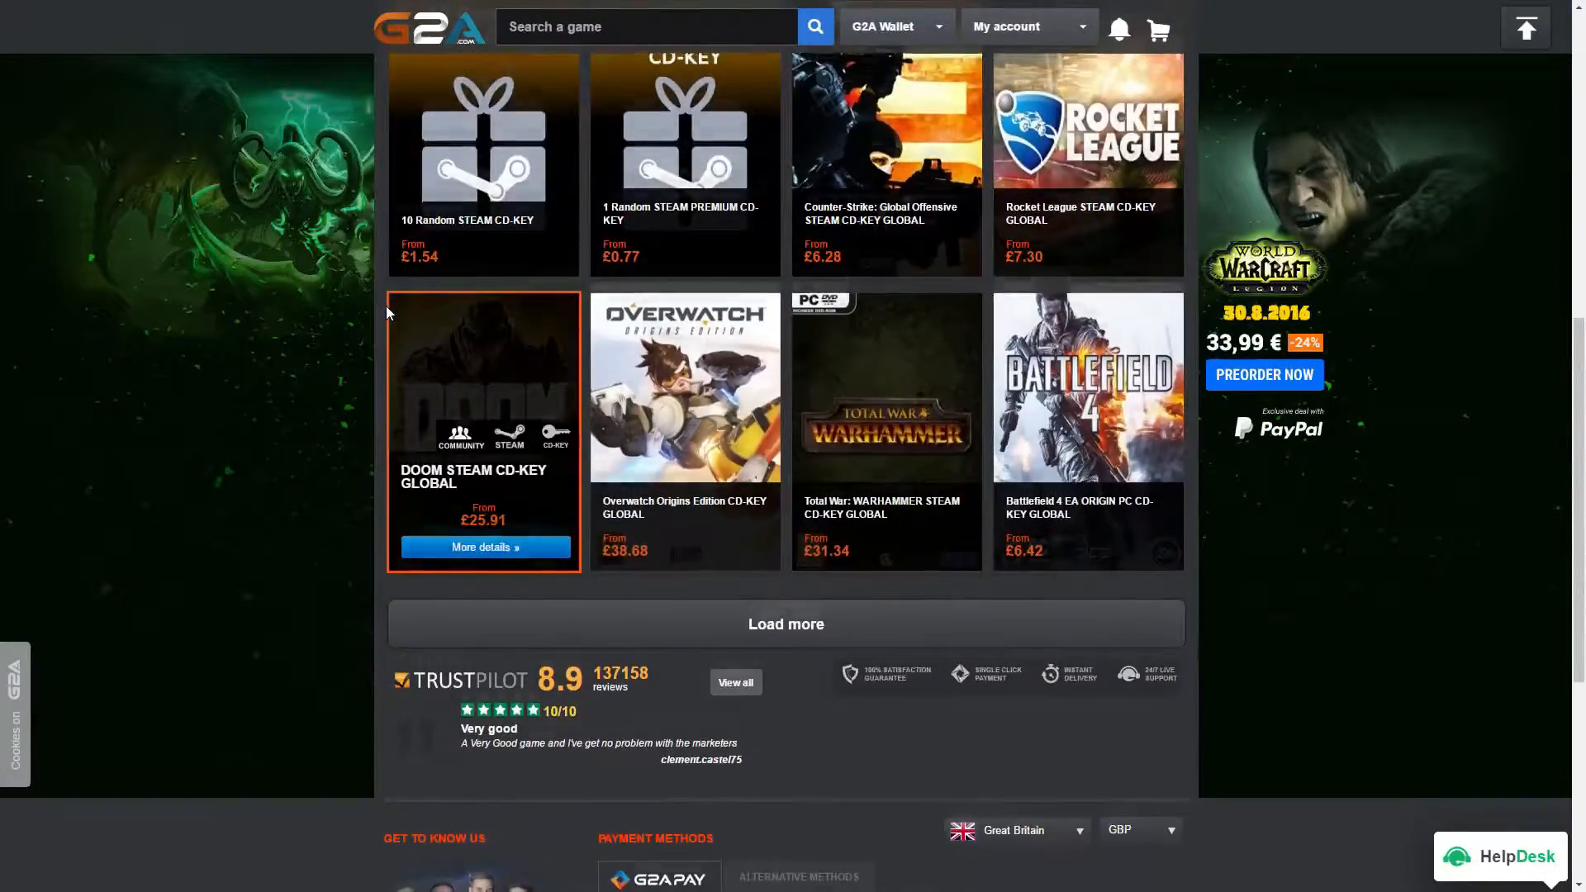
pyautogui.scroll(-3, 385, 307)
pyautogui.scroll(10, 380, 405)
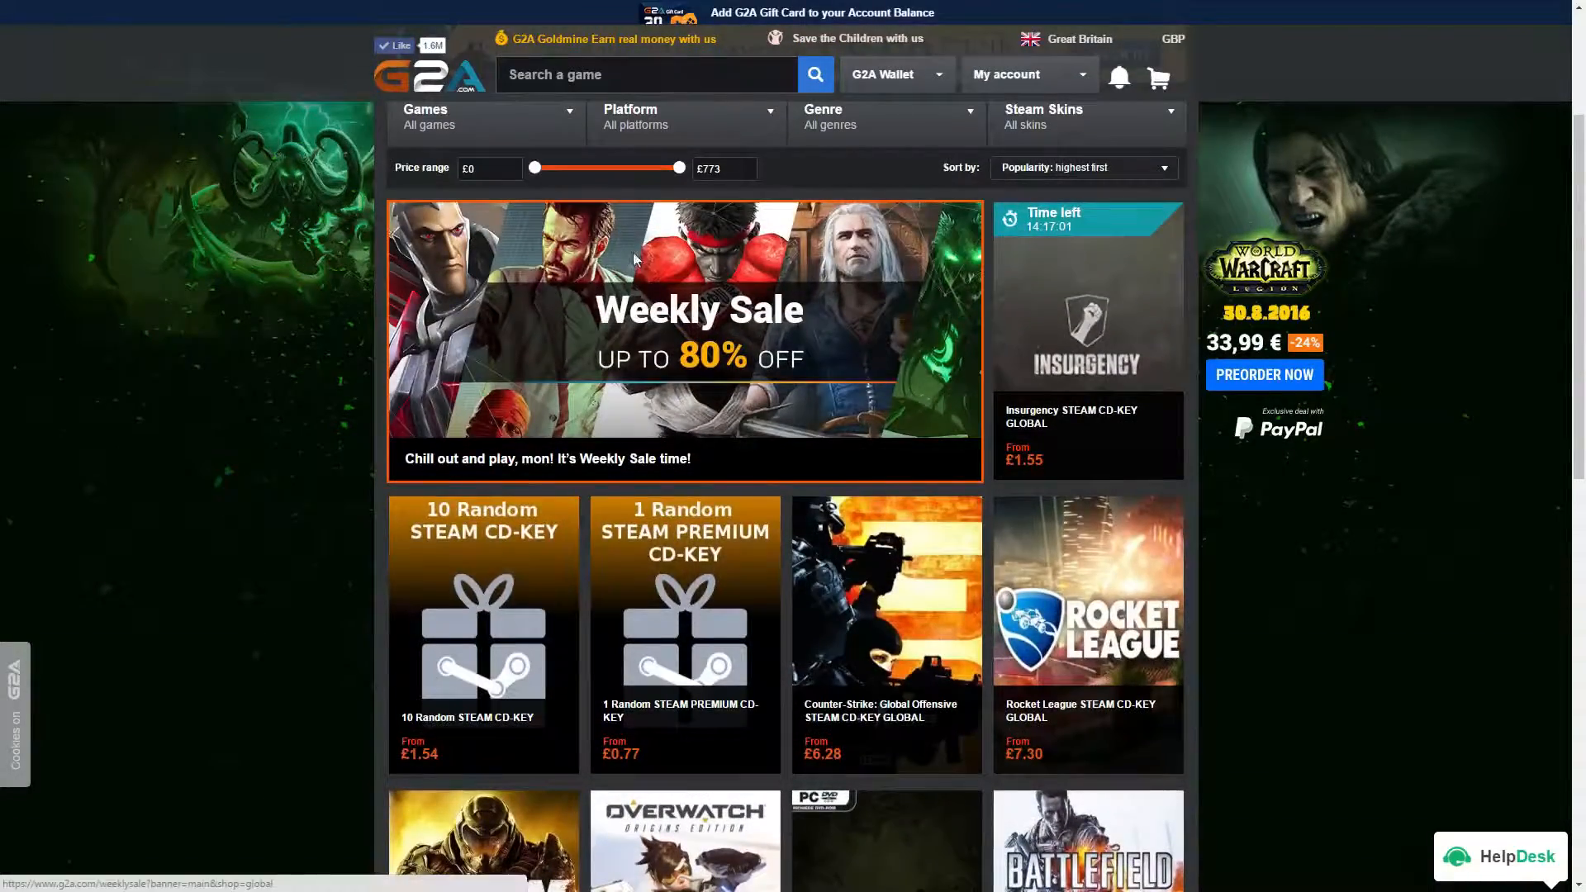
pyautogui.click(635, 259)
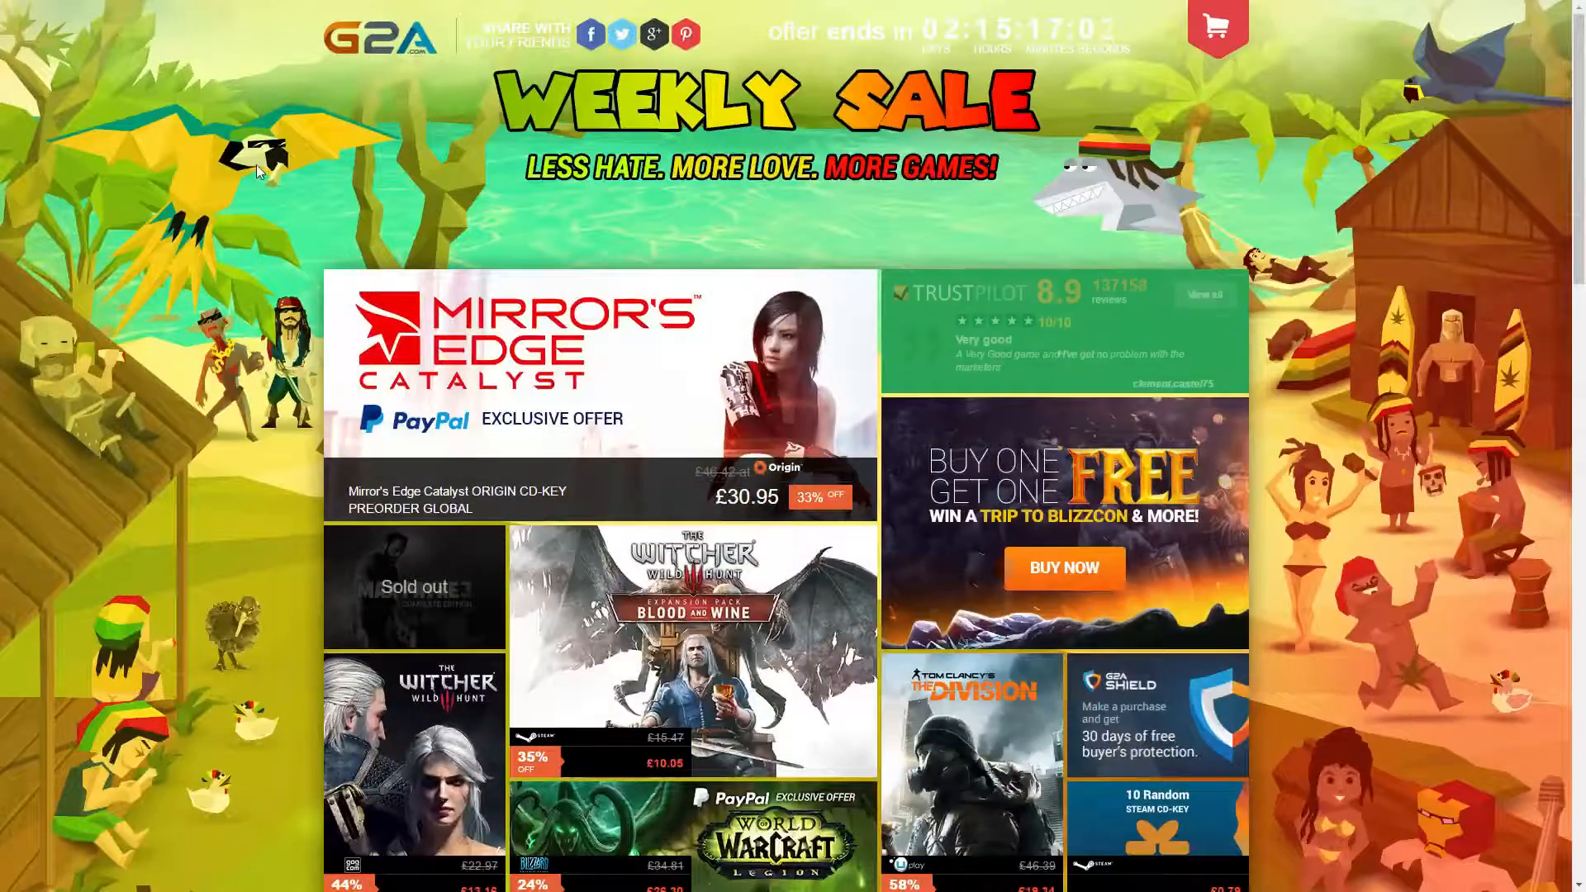
pyautogui.scroll(-9, 256, 165)
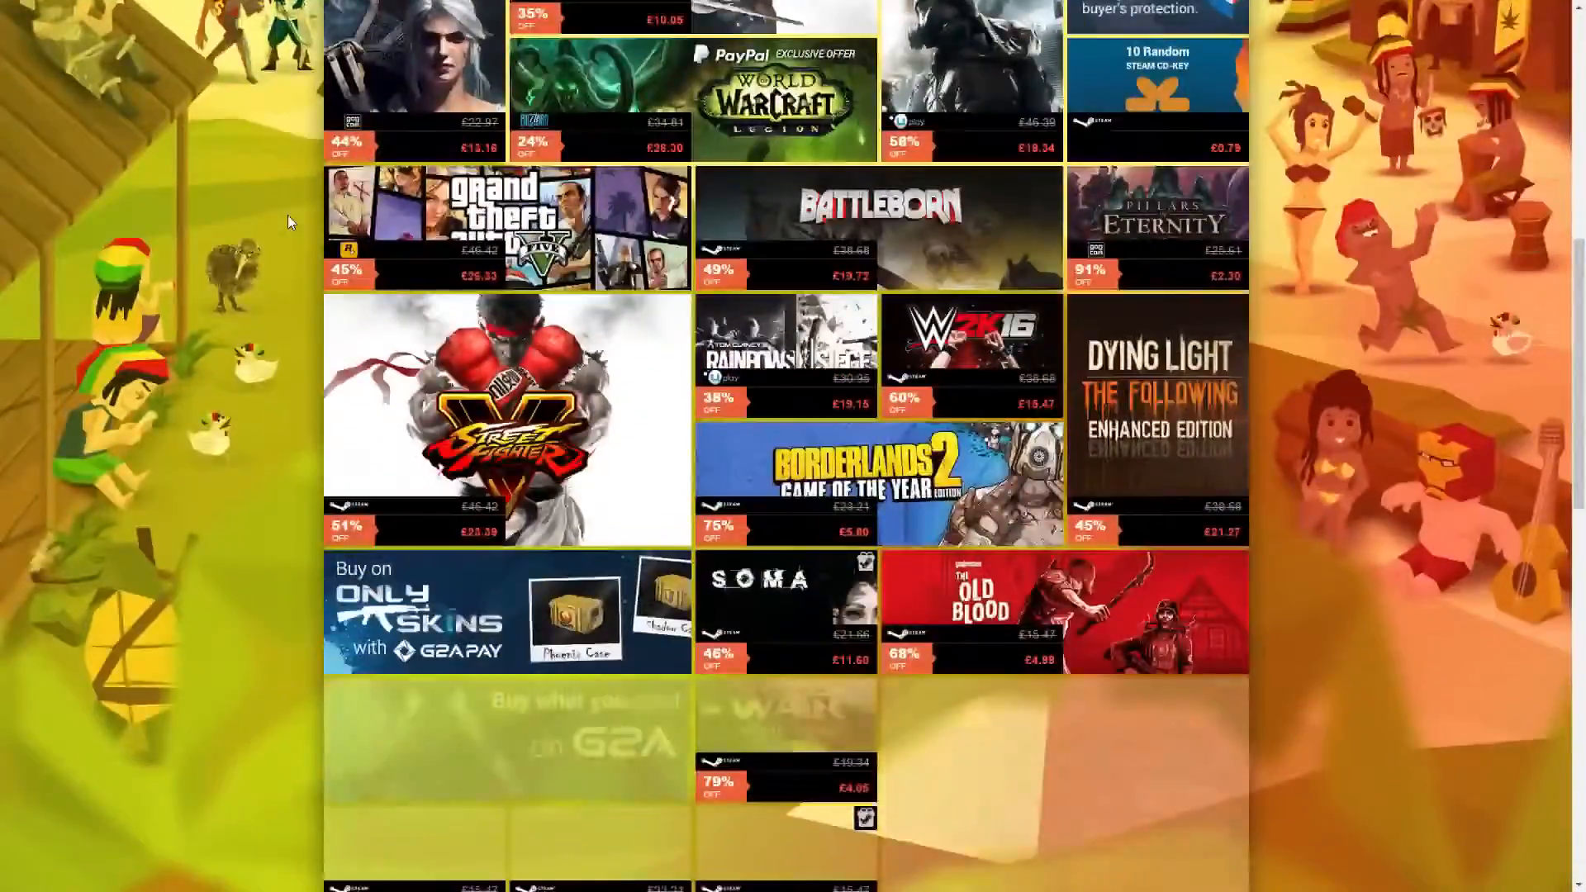
pyautogui.scroll(-10, 291, 223)
pyautogui.scroll(-1, 295, 237)
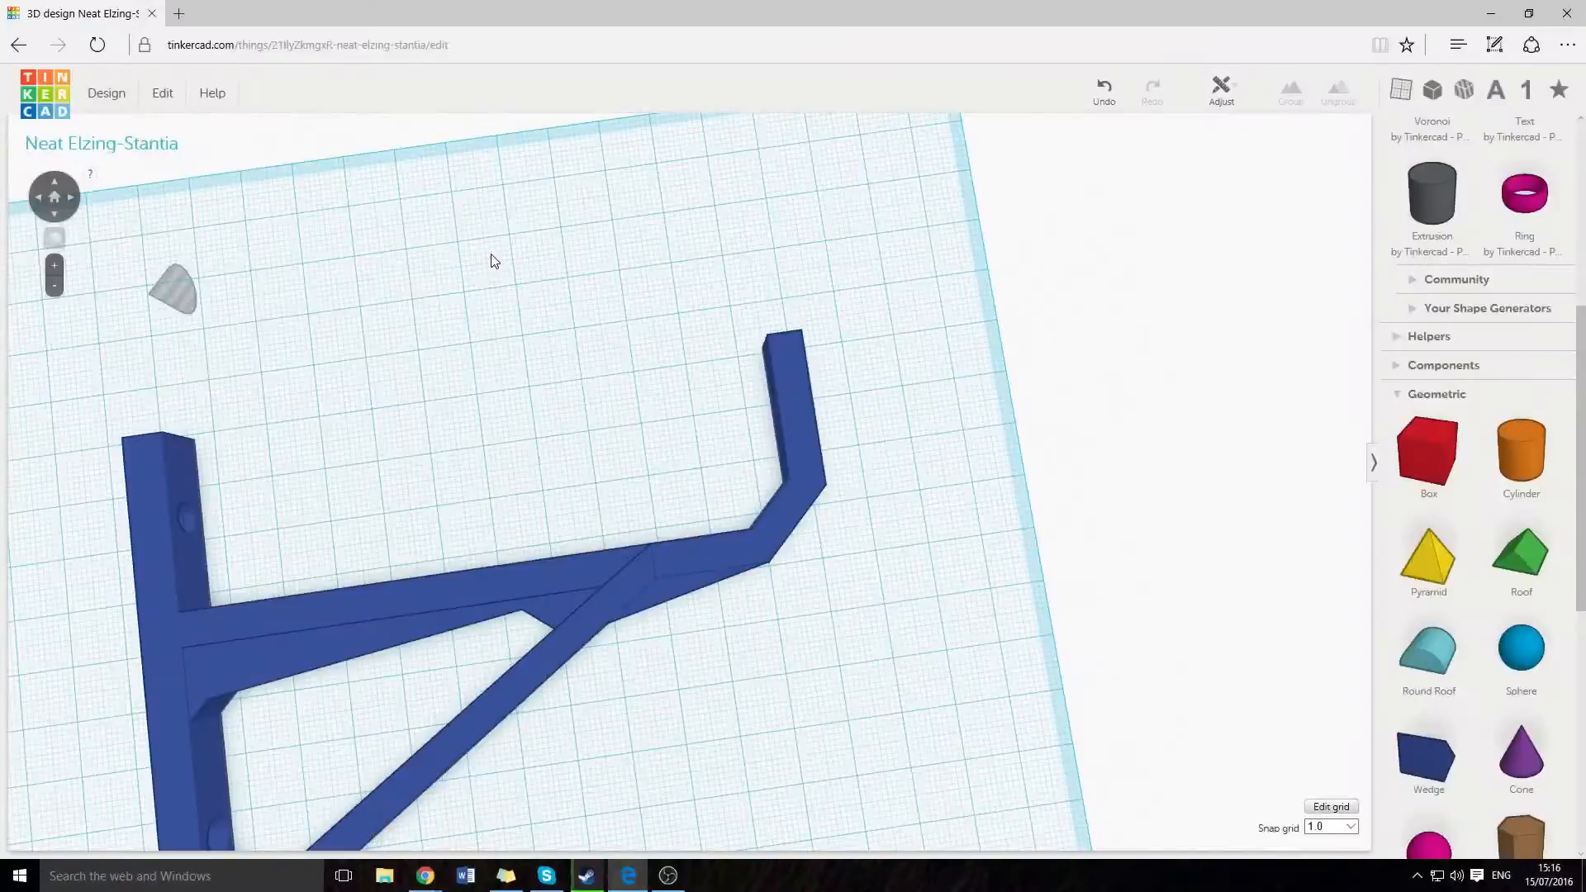
# Examine the blue bracket model and the small hole shape on the workplane from several angles and distances.
pyautogui.scroll(-10, 363, 438)
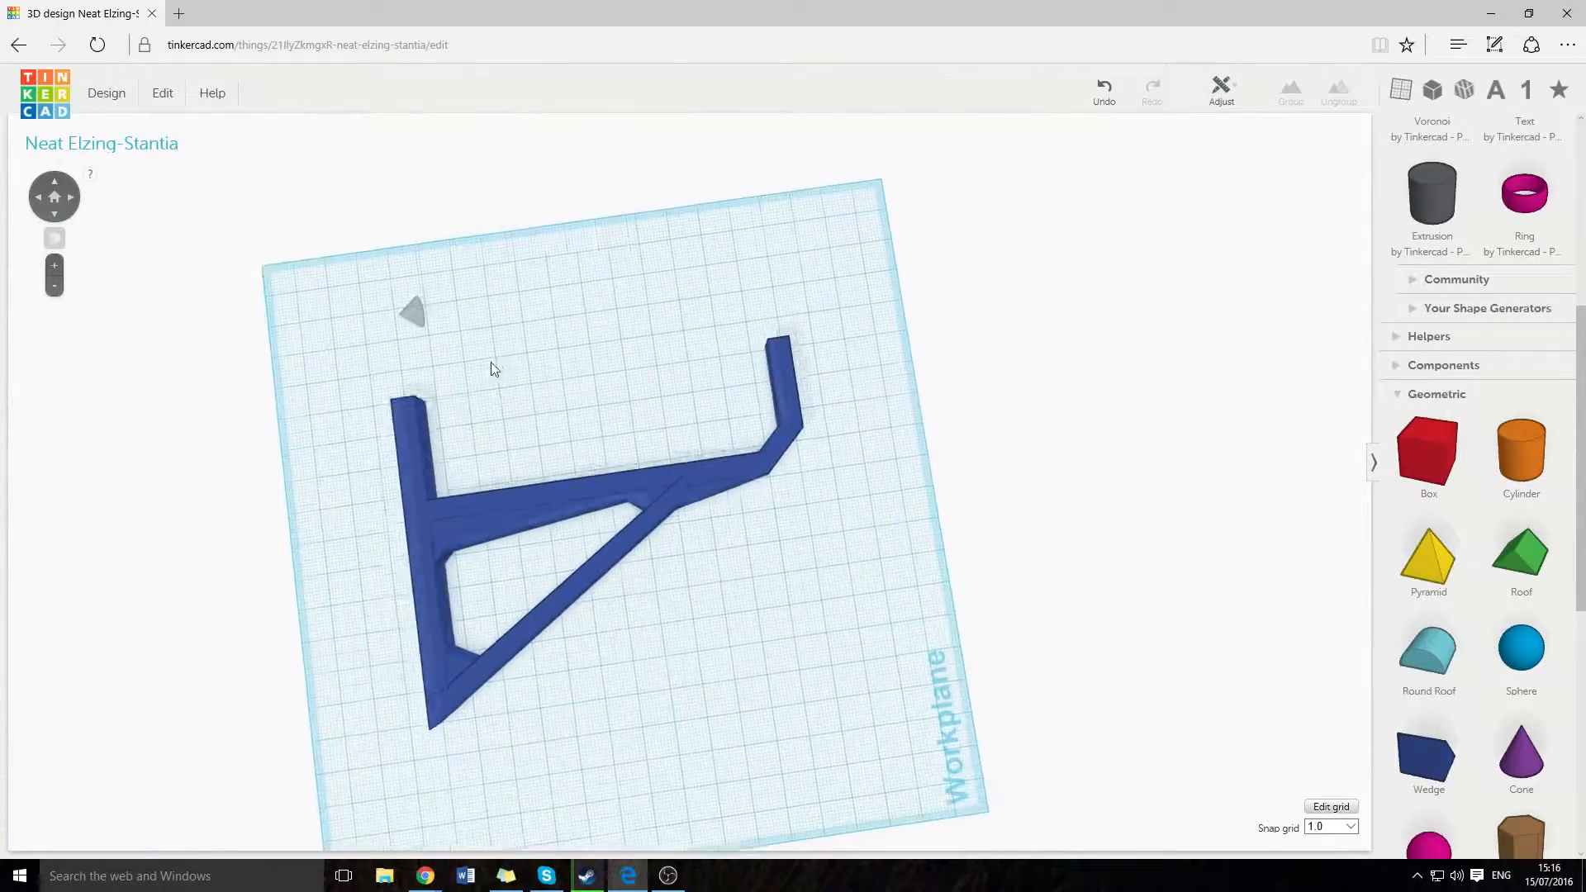
pyautogui.scroll(8, 517, 460)
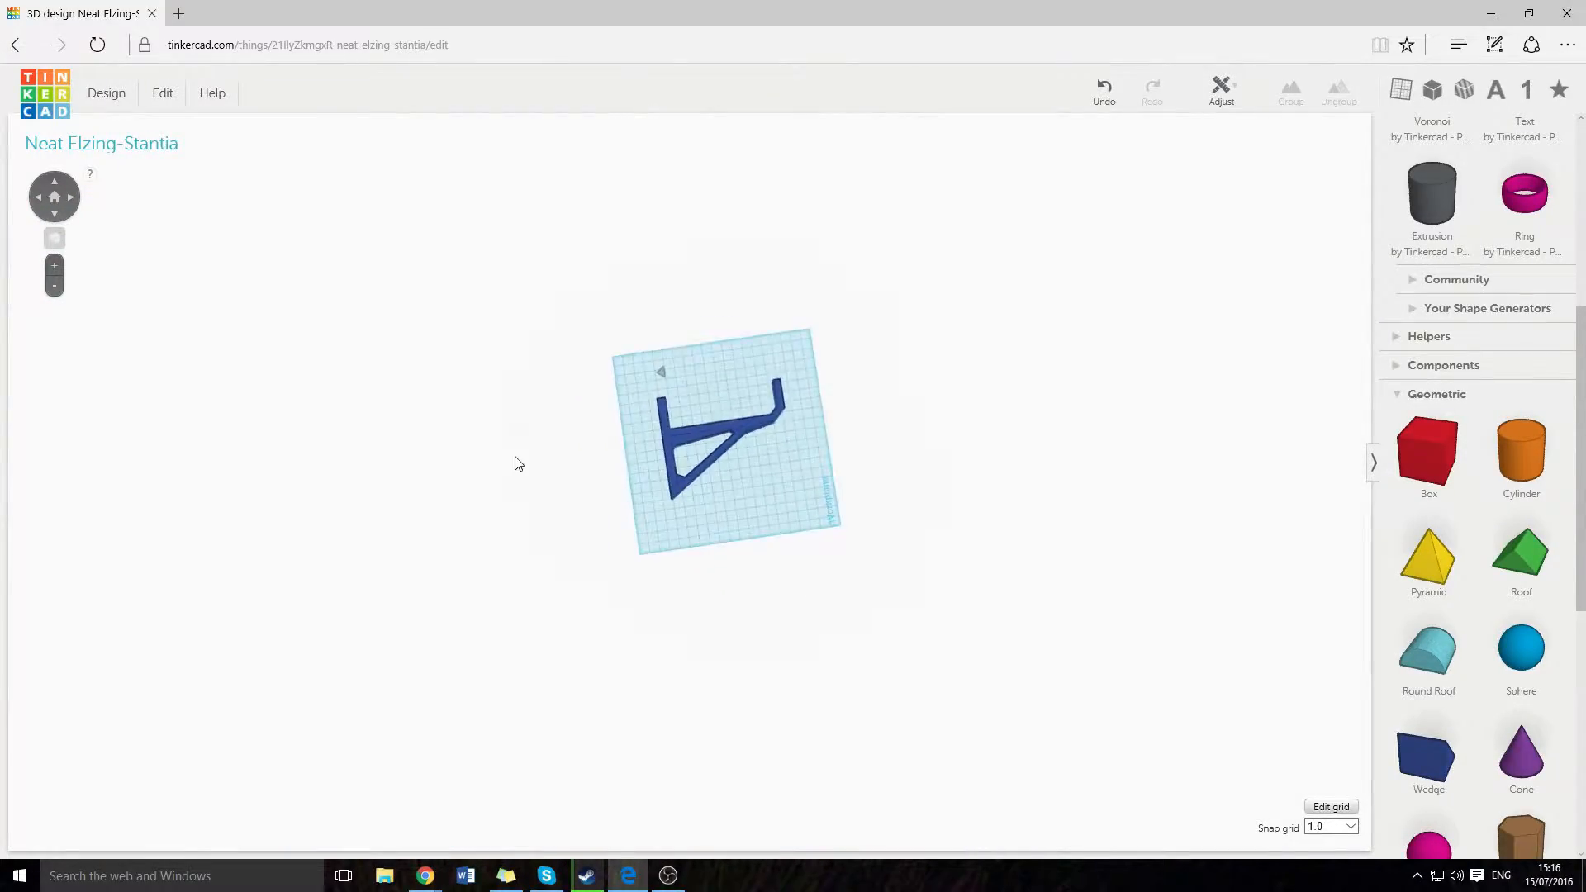
pyautogui.moveTo(738, 505); pyautogui.dragTo(602, 308, button='right')
pyautogui.scroll(-5, 748, 501)
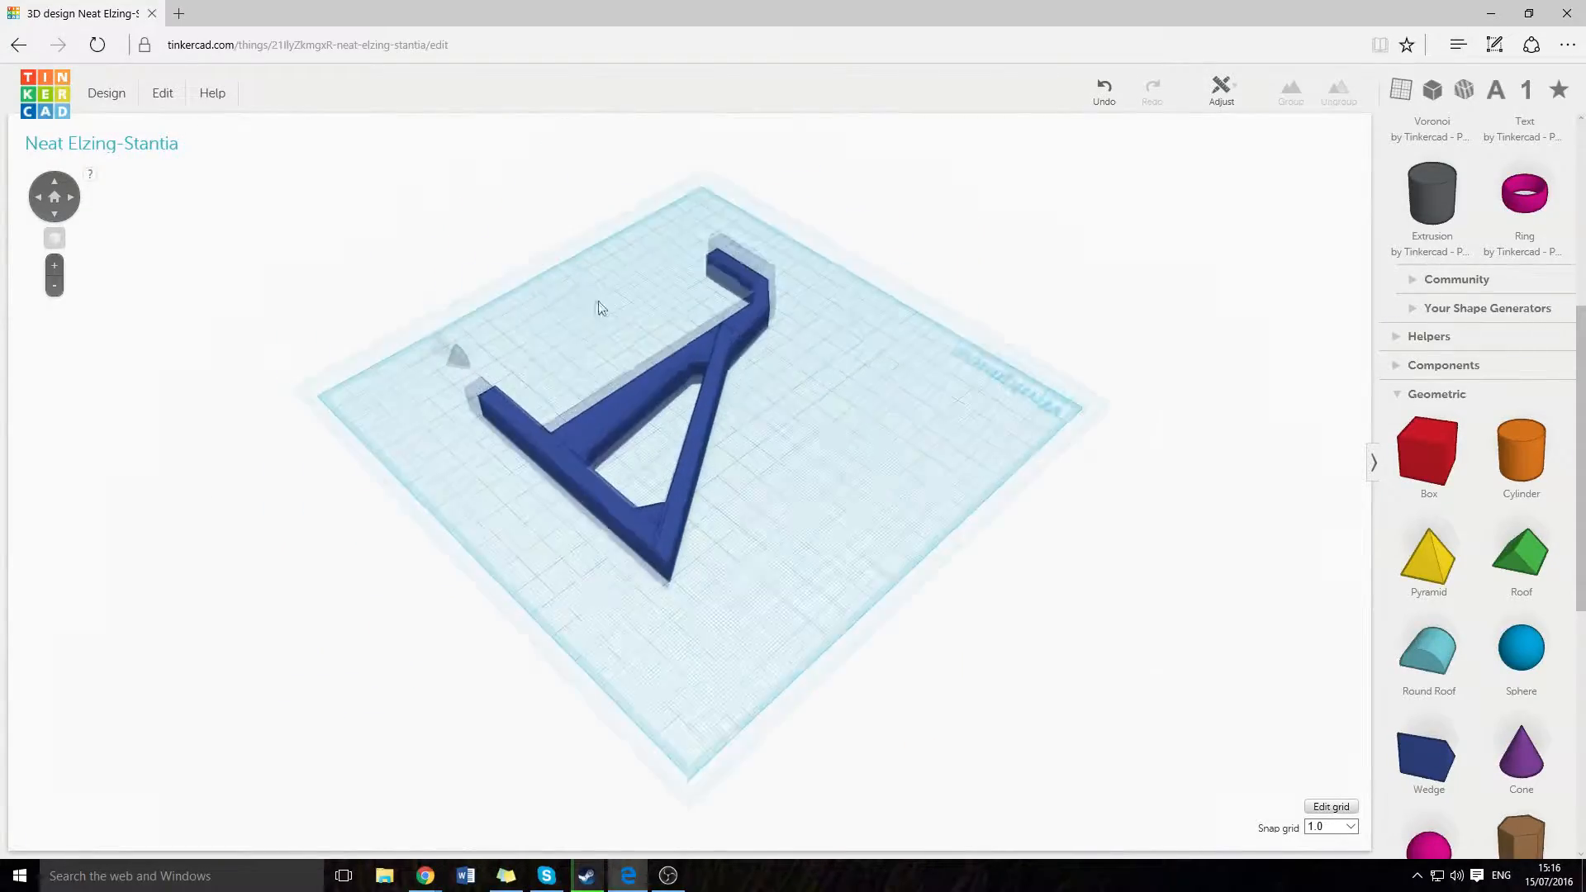
pyautogui.scroll(5, 830, 413)
pyautogui.moveTo(830, 413); pyautogui.dragTo(1013, 508, button='right')
# Delete all shapes of the bracket design from the workplane, and undo the deletion.
pyautogui.scroll(-10, 1013, 509)
pyautogui.moveTo(525, 263); pyautogui.dragTo(1003, 604)
pyautogui.press('Delete')
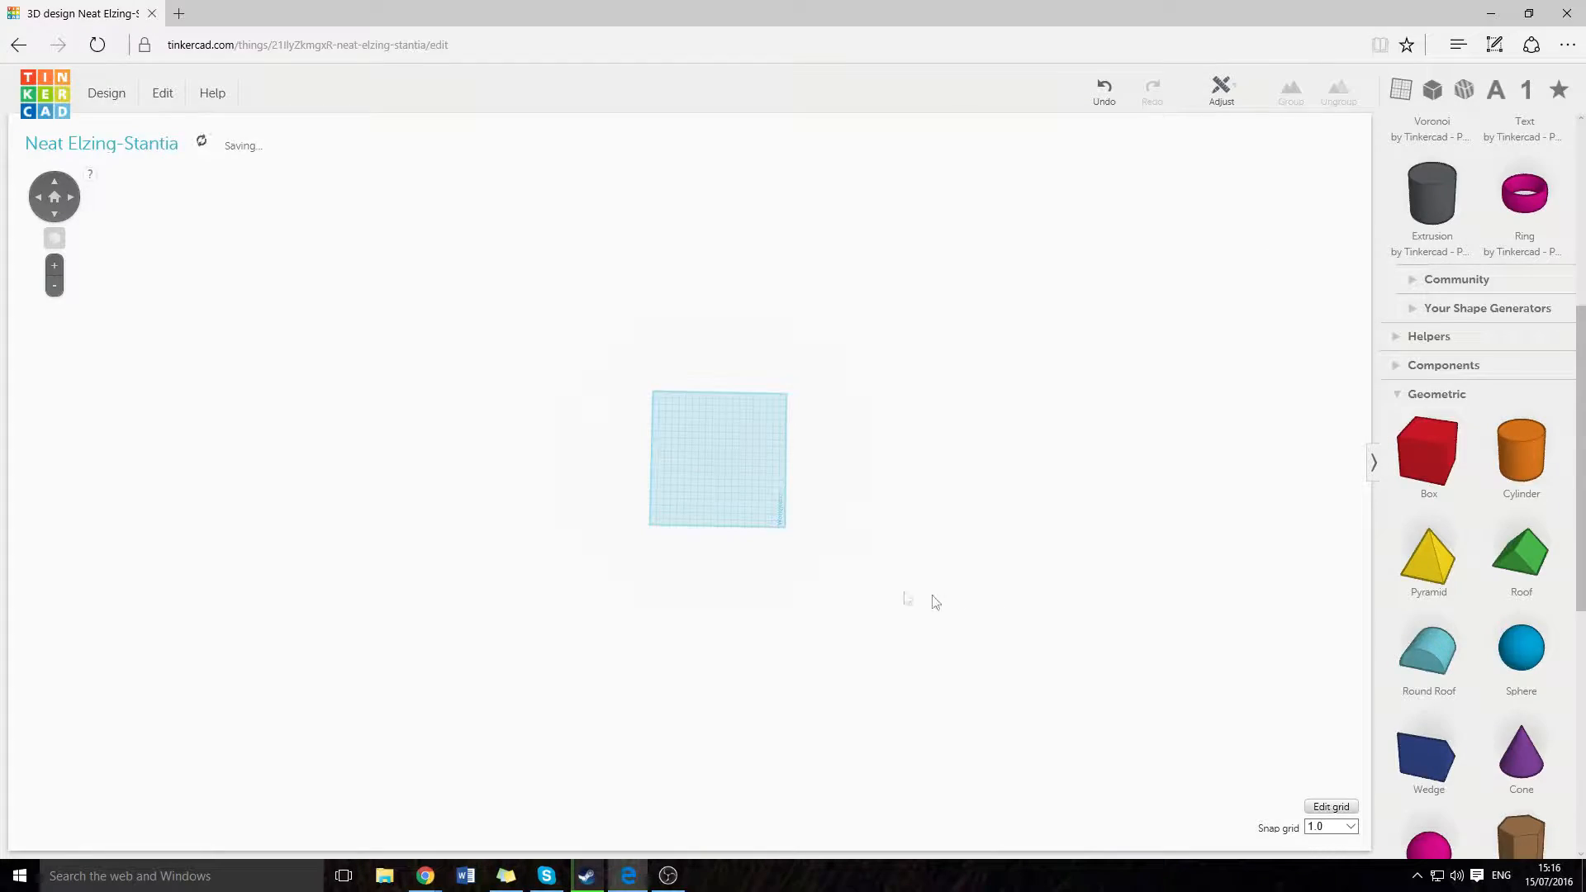
pyautogui.scroll(8, 849, 576)
pyautogui.moveTo(991, 531); pyautogui.dragTo(640, 384, button='right')
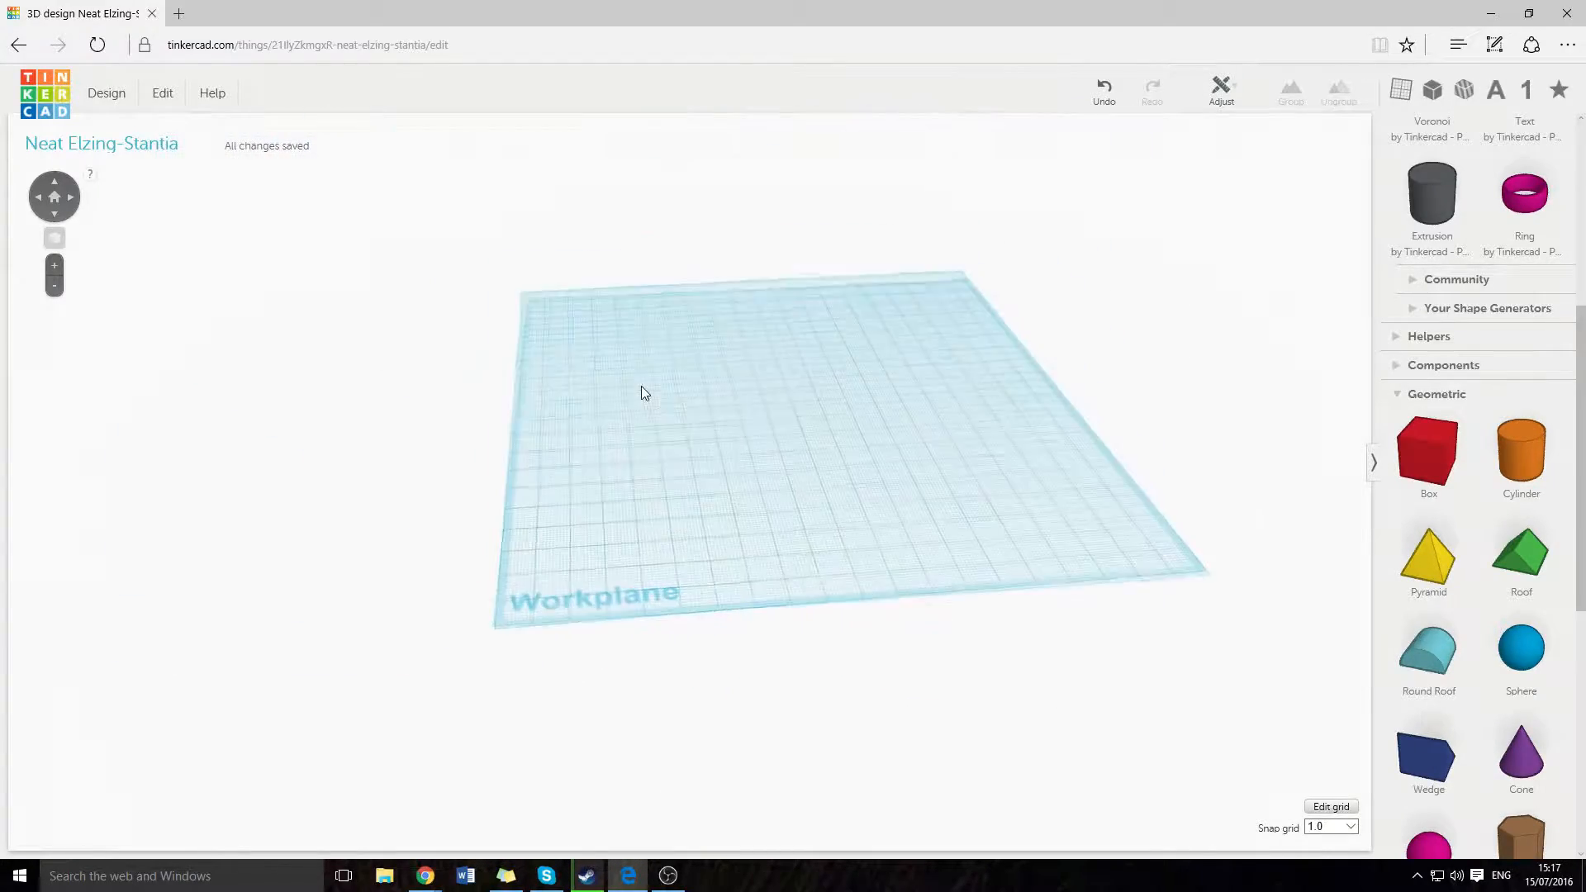
pyautogui.scroll(5, 632, 522)
pyautogui.hotkey('ctrl', 'z')
pyautogui.scroll(3, 878, 512)
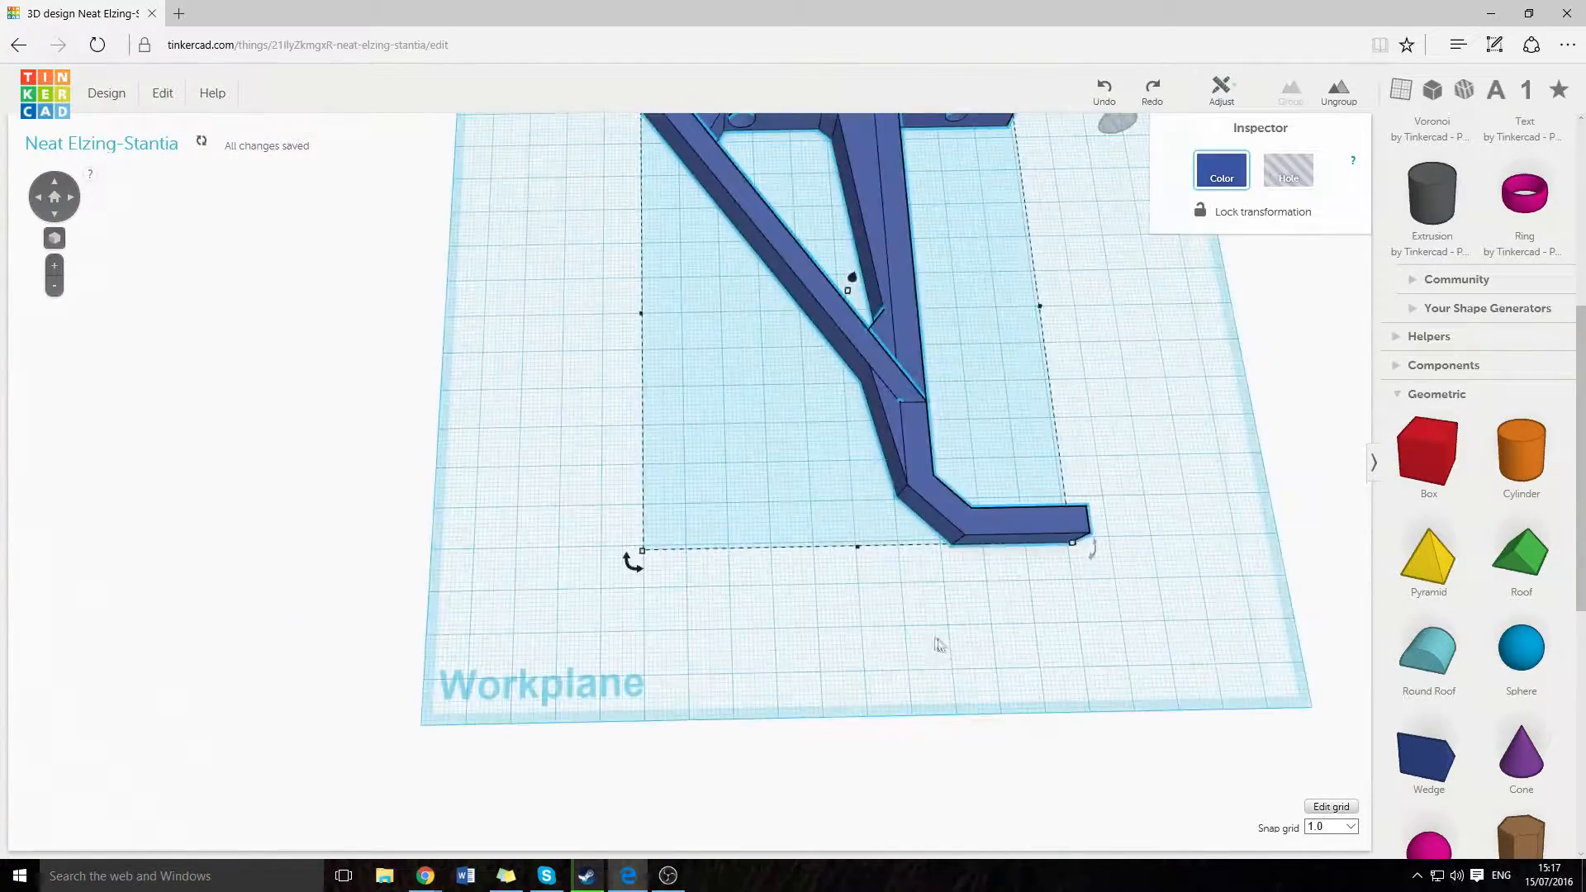
# Move the bracket and the small hole shape together off the workplane, beyond its far edge, leaving the grid empty.
pyautogui.scroll(-10, 938, 644)
pyautogui.moveTo(538, 259); pyautogui.dragTo(950, 579)
pyautogui.moveTo(737, 425); pyautogui.dragTo(744, 192)
pyautogui.click(798, 531)
pyautogui.scroll(8, 747, 567)
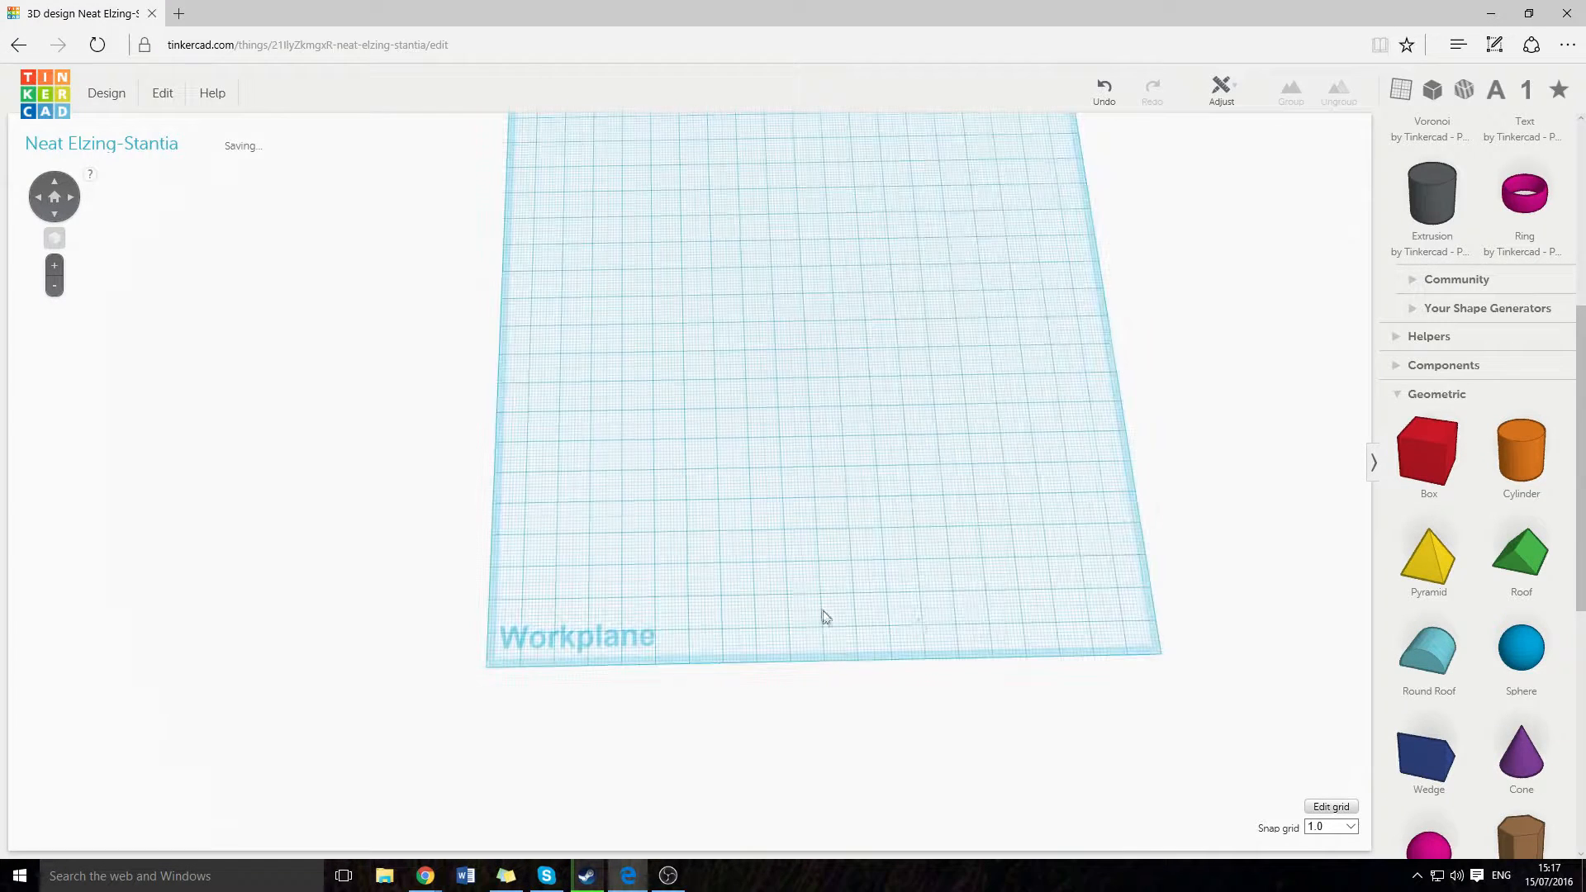
pyautogui.moveTo(977, 597); pyautogui.dragTo(1017, 572, button='right')
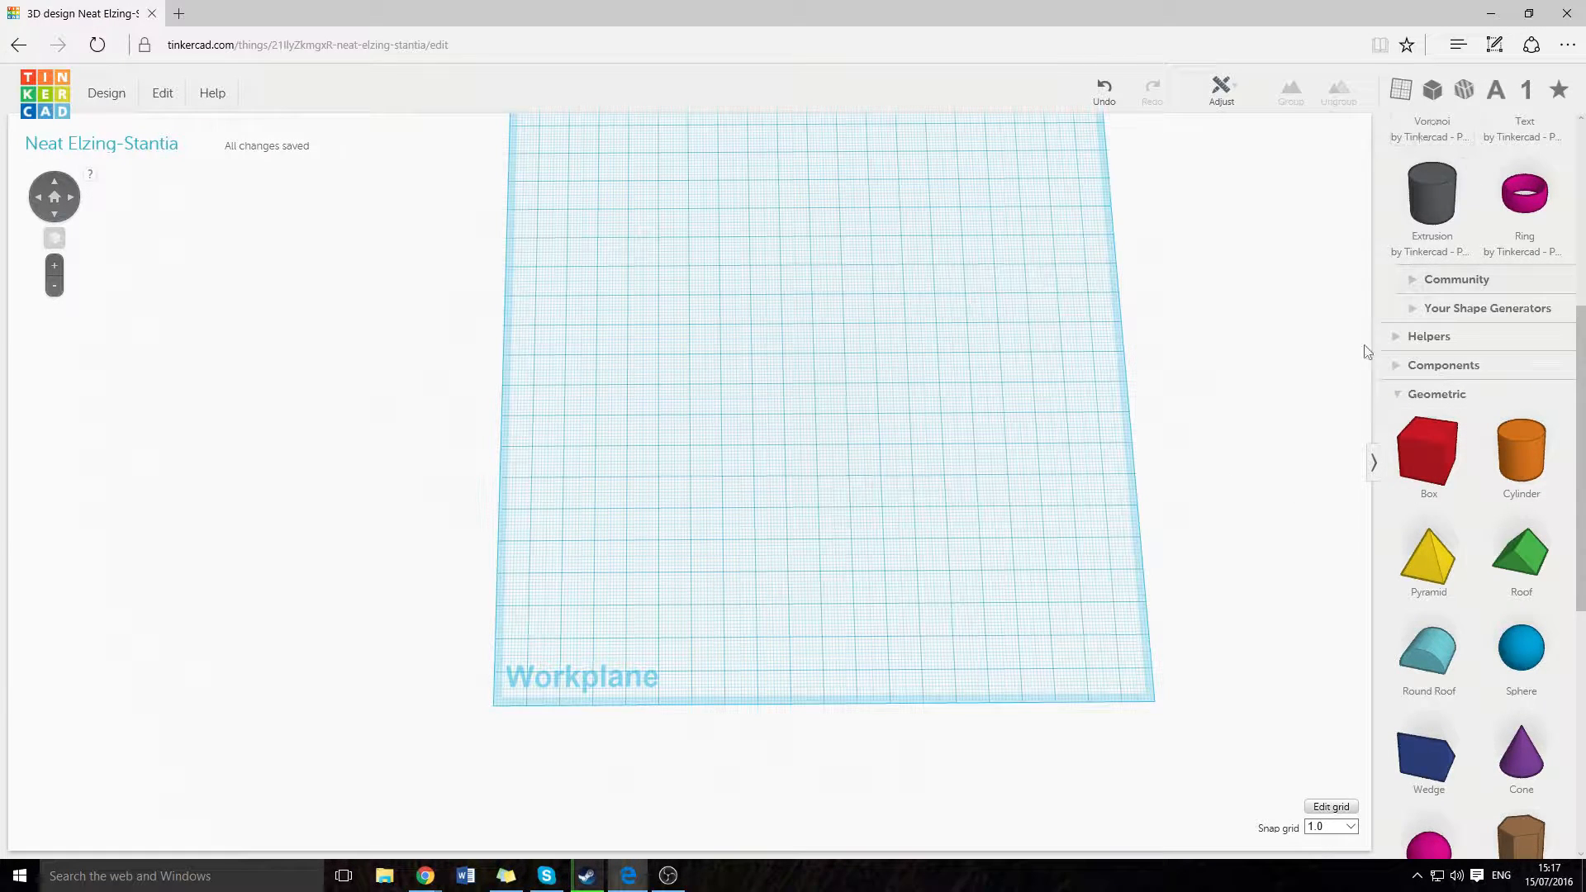
# Scribble over the shape library with the yellow highlighter in a web note, and exit the note.
pyautogui.click(1494, 45)
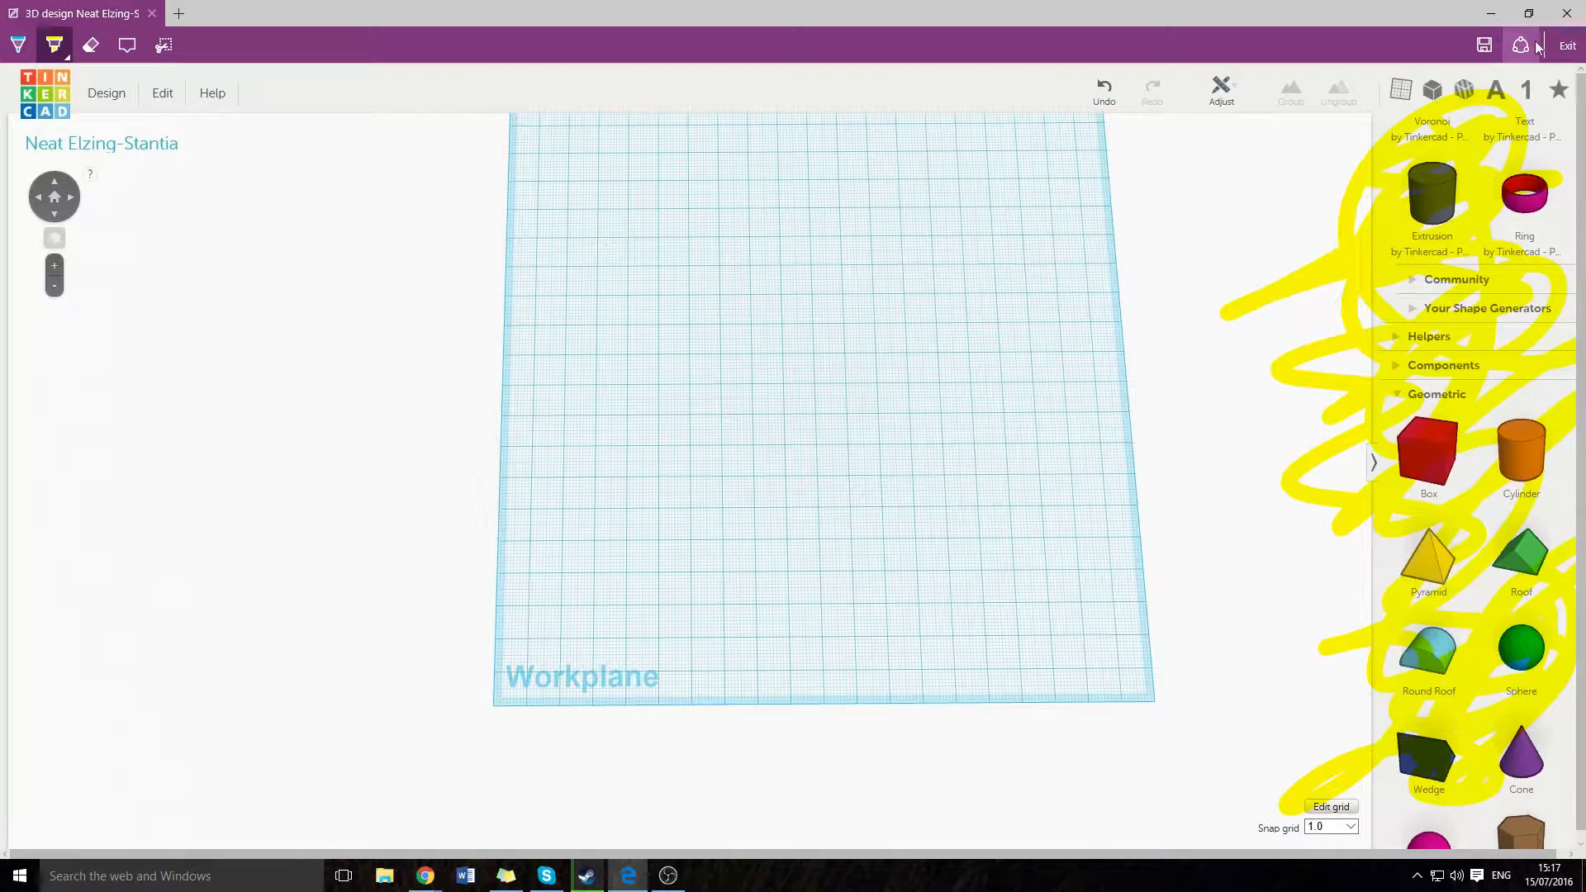
pyautogui.click(1567, 45)
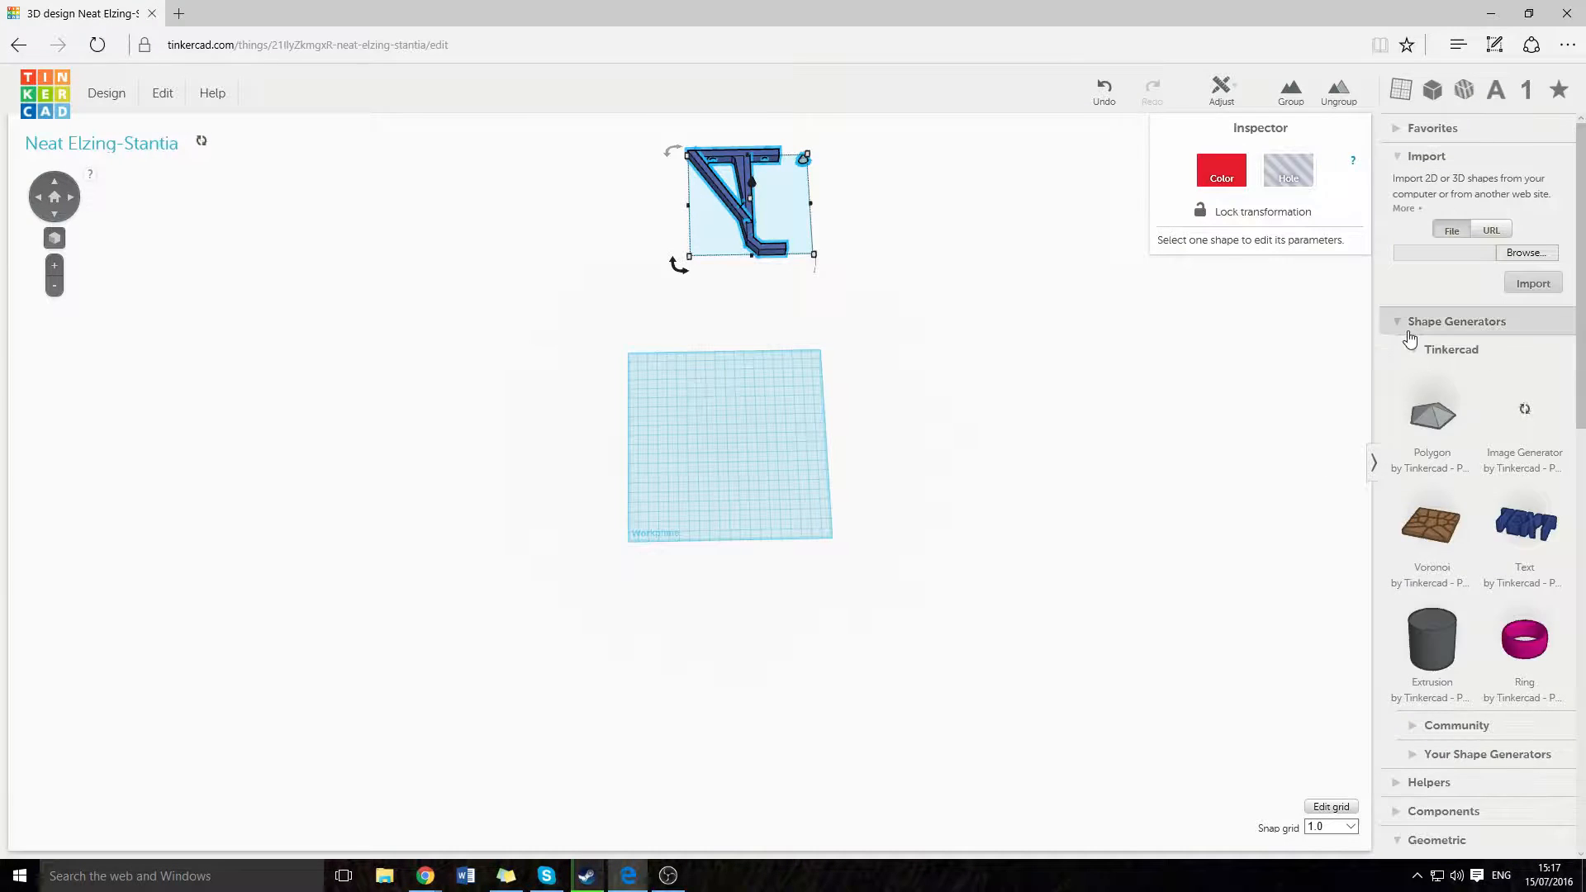
# Collapse the Shape Generators and Import sections of the shape library.
pyautogui.click(1460, 324)
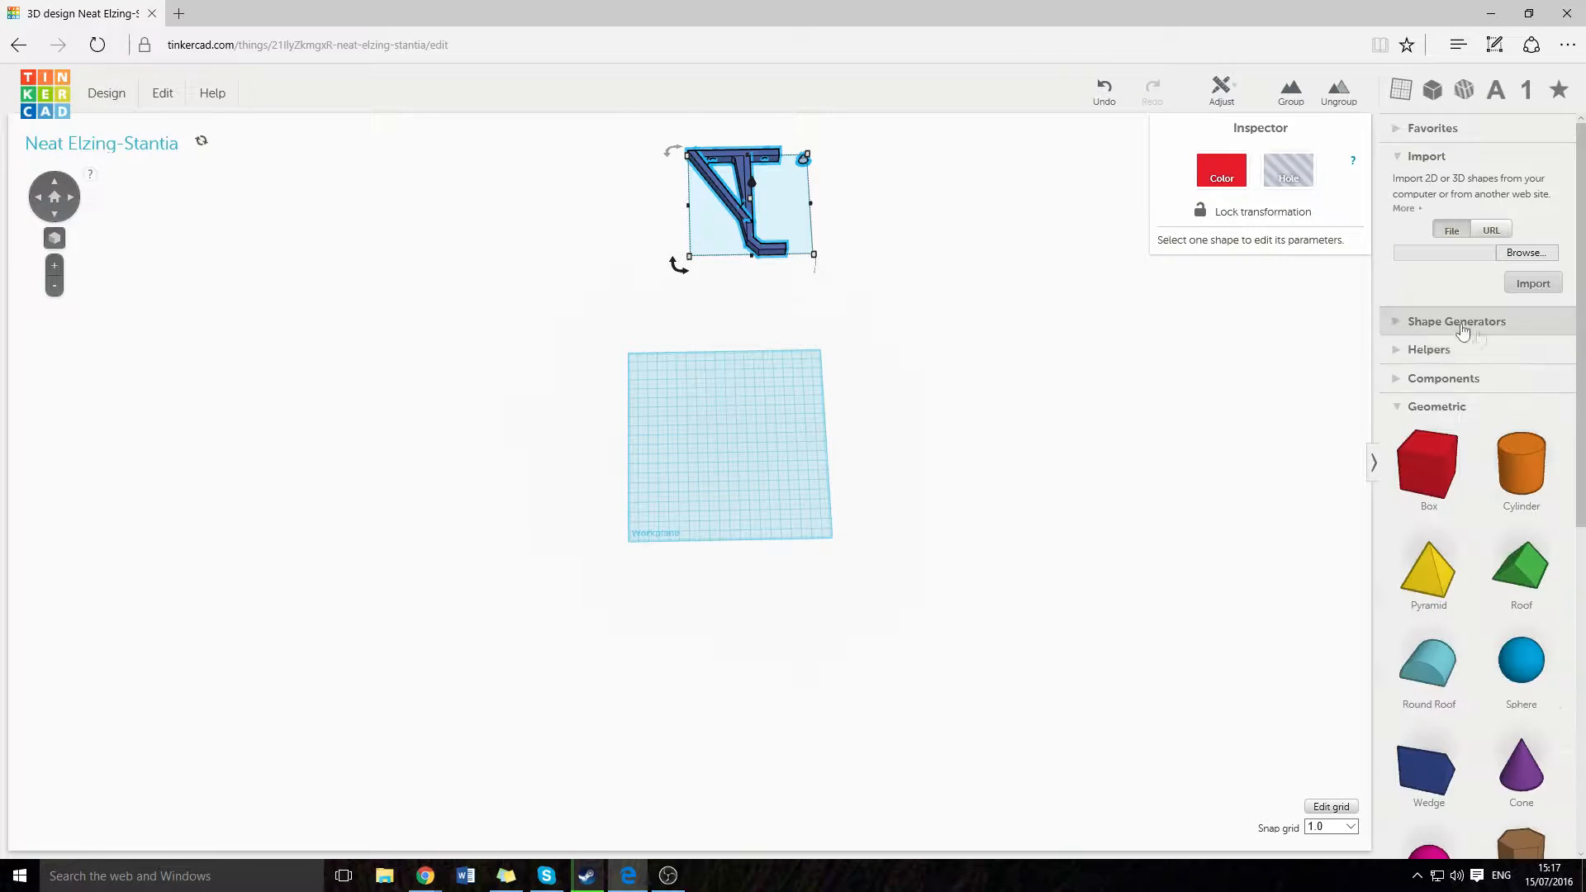
pyautogui.click(1410, 169)
# Add a box and move it to the workplane corner marked with the Workplane label.
pyautogui.moveTo(806, 470); pyautogui.dragTo(758, 473)
pyautogui.scroll(10, 920, 570)
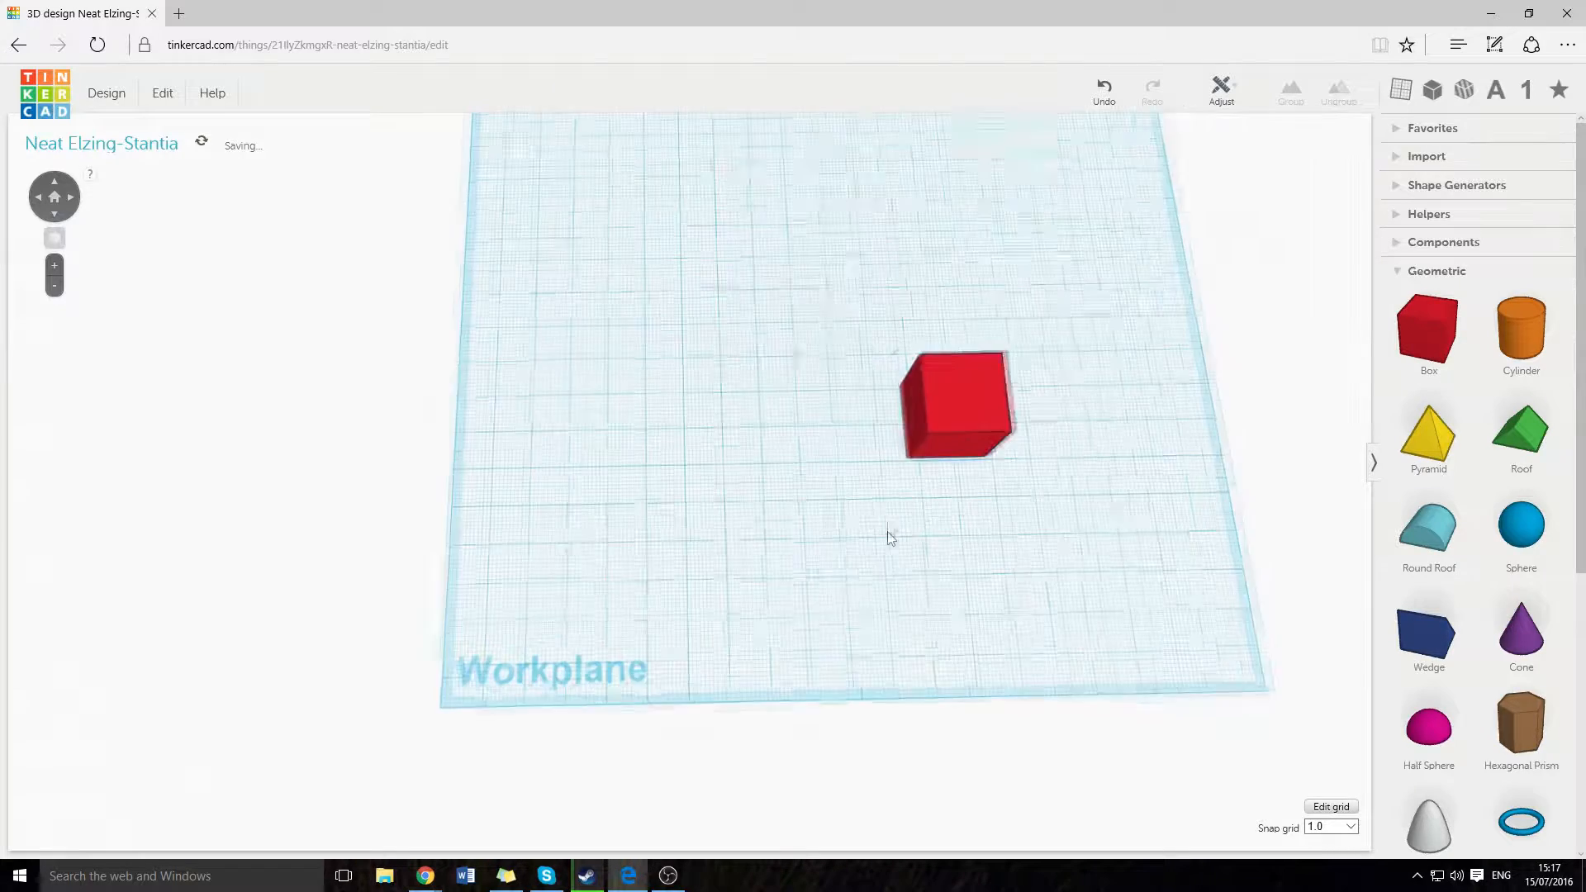
pyautogui.moveTo(967, 426); pyautogui.dragTo(505, 676)
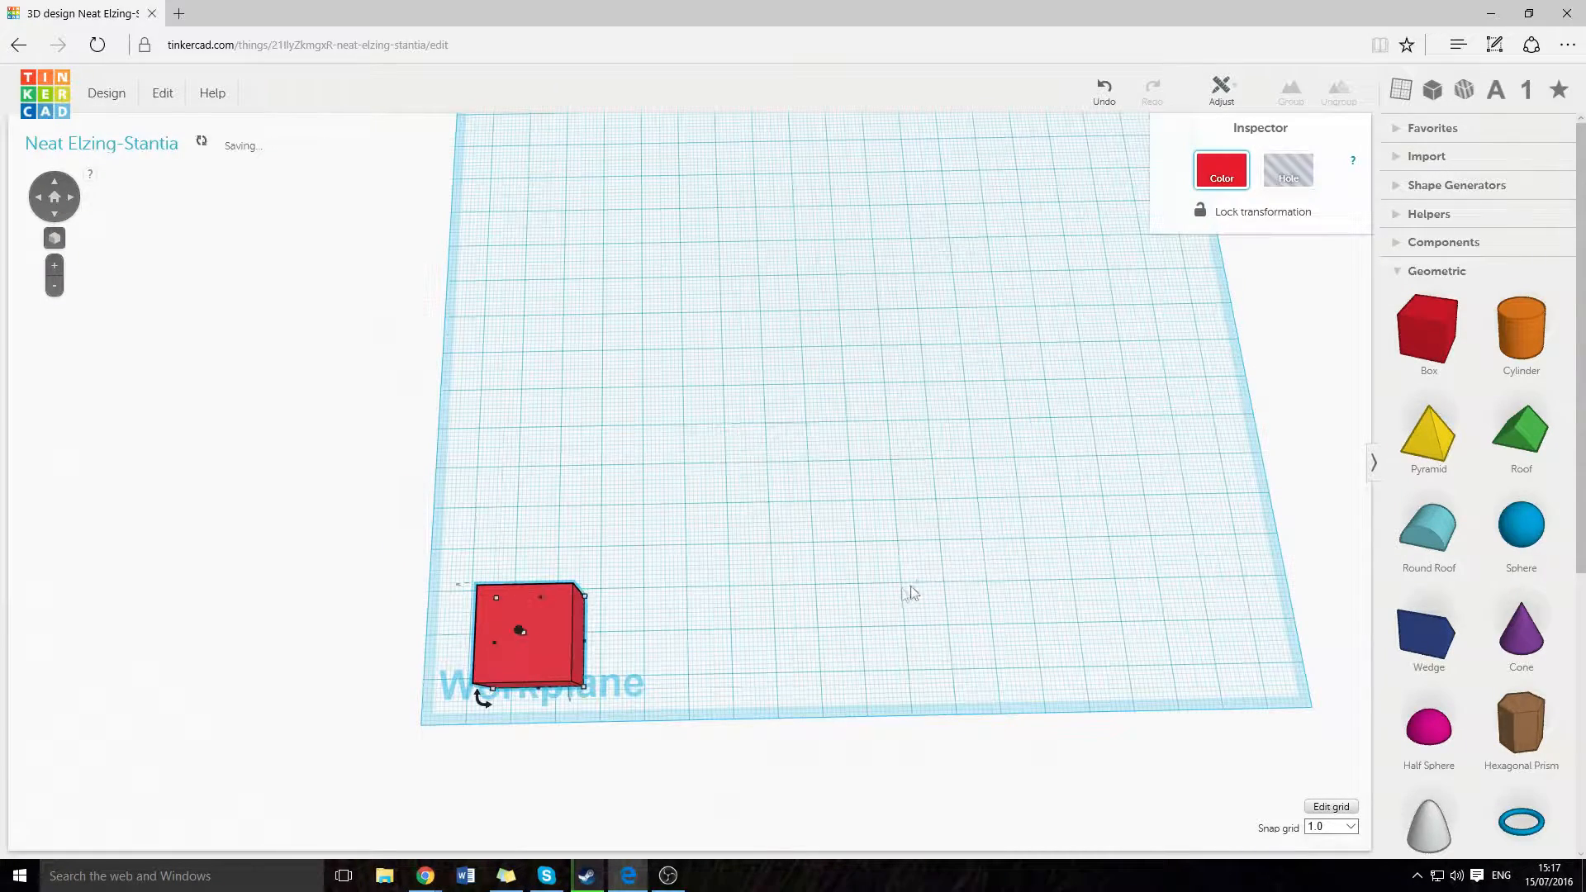
# Add a second, much smaller box and place it overlapping the side of the large box near its front corner.
pyautogui.moveTo(1433, 335); pyautogui.dragTo(843, 691)
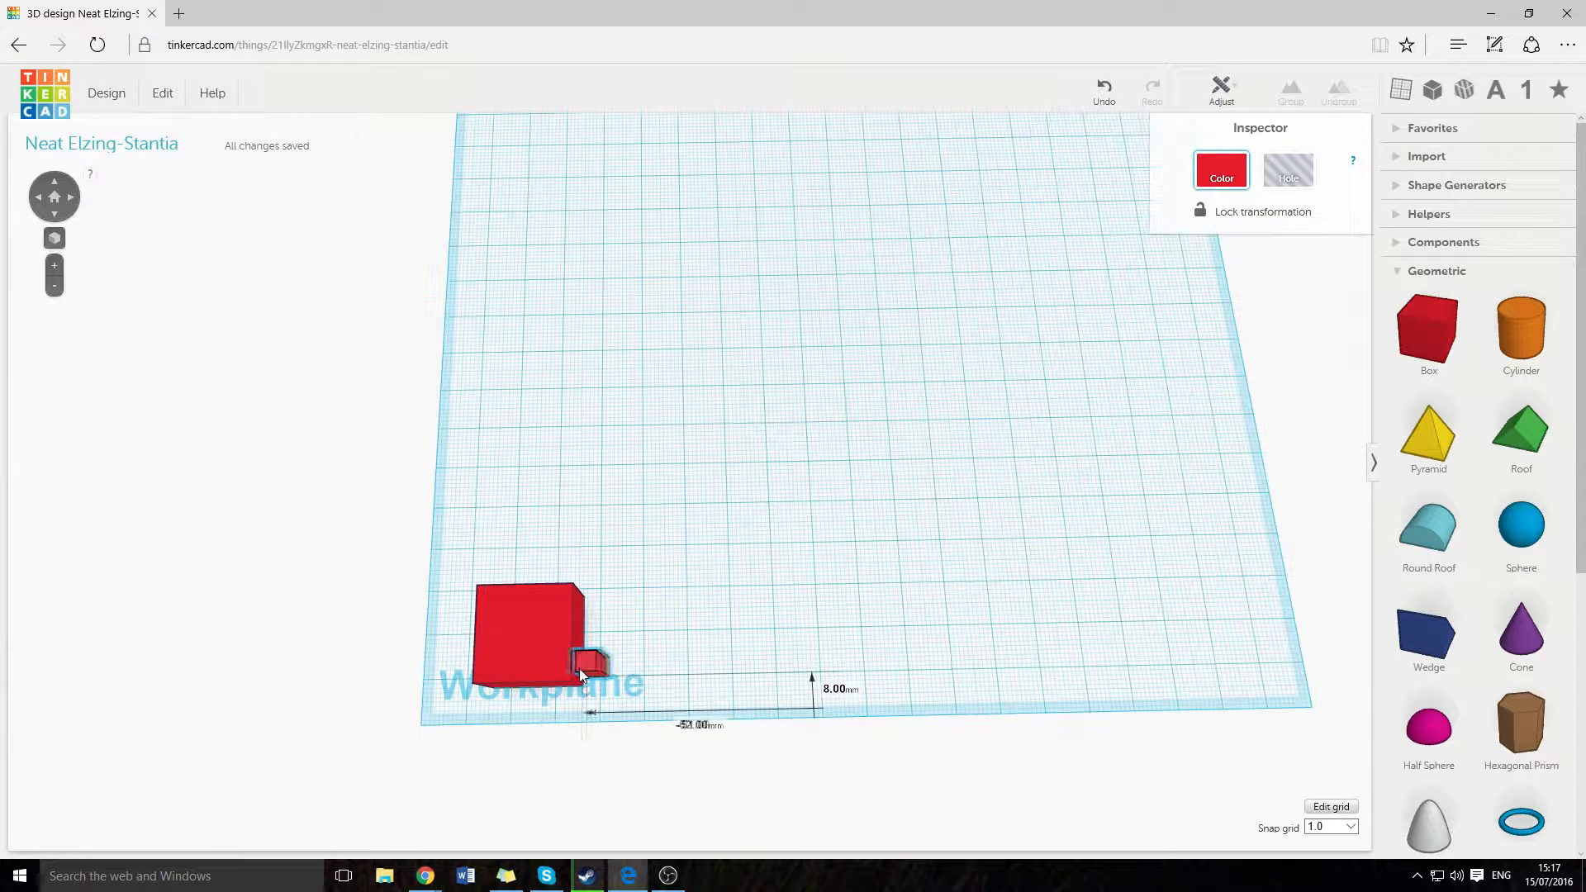
pyautogui.scroll(3, 867, 583)
pyautogui.moveTo(887, 572); pyautogui.dragTo(1047, 387, button='middle')
pyautogui.moveTo(508, 321); pyautogui.dragTo(861, 574, button='right')
pyautogui.click(1115, 589)
pyautogui.scroll(2, 1074, 578)
pyautogui.moveTo(1044, 569); pyautogui.dragTo(884, 552, button='middle')
# Recolour the large box green.
pyautogui.click(490, 520)
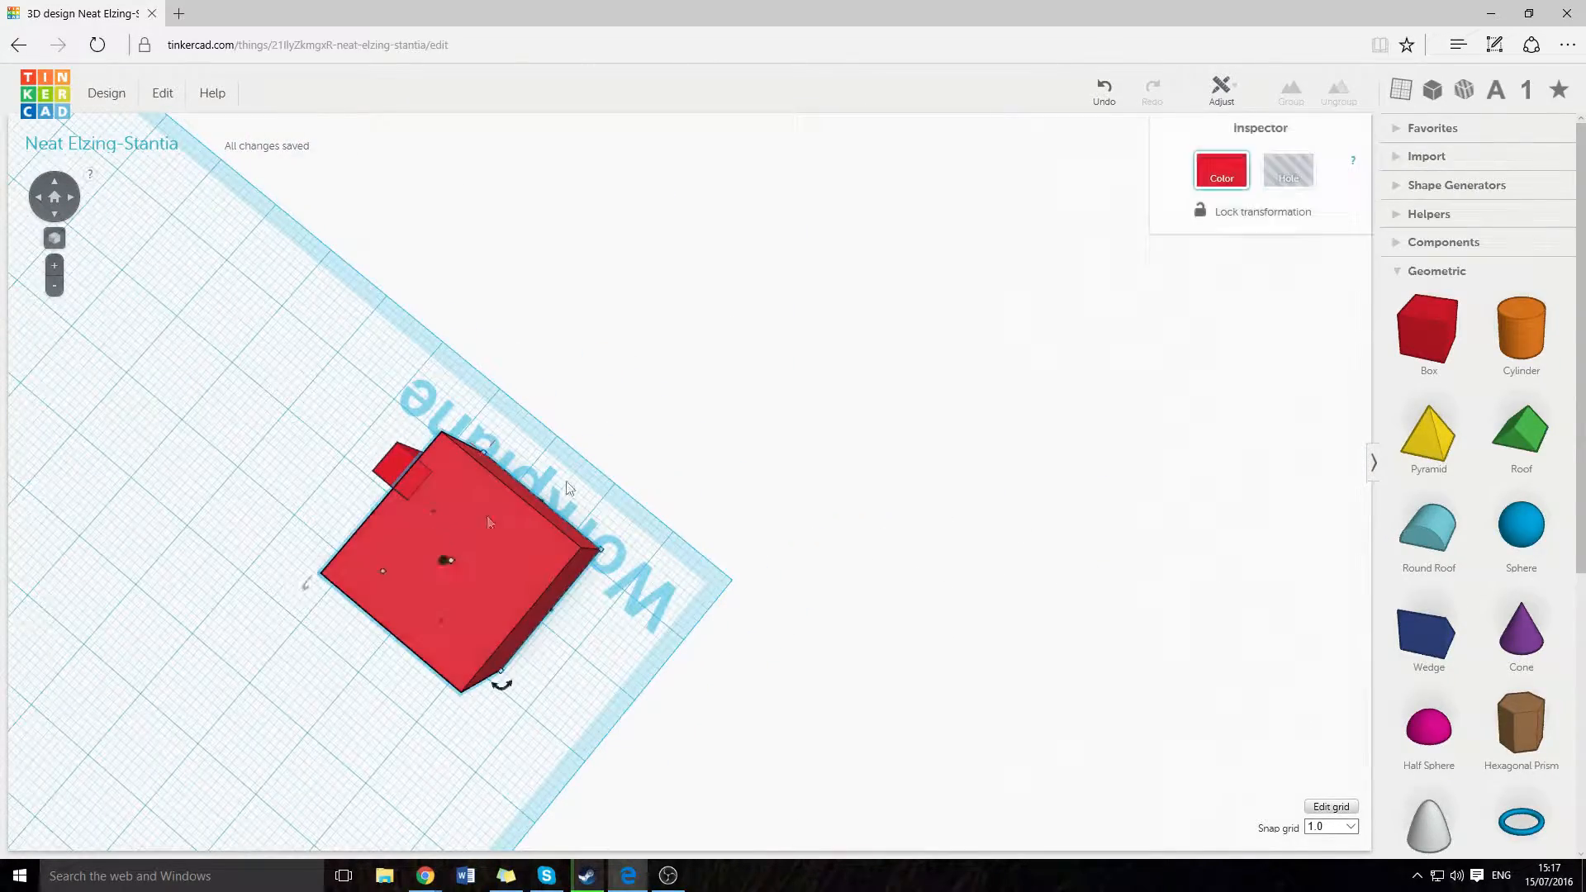
pyautogui.click(1236, 180)
pyautogui.click(1147, 296)
pyautogui.click(799, 507)
# Turn the small red box at the green box's side into a hole.
pyautogui.moveTo(325, 471); pyautogui.dragTo(830, 518, button='right')
pyautogui.click(781, 519)
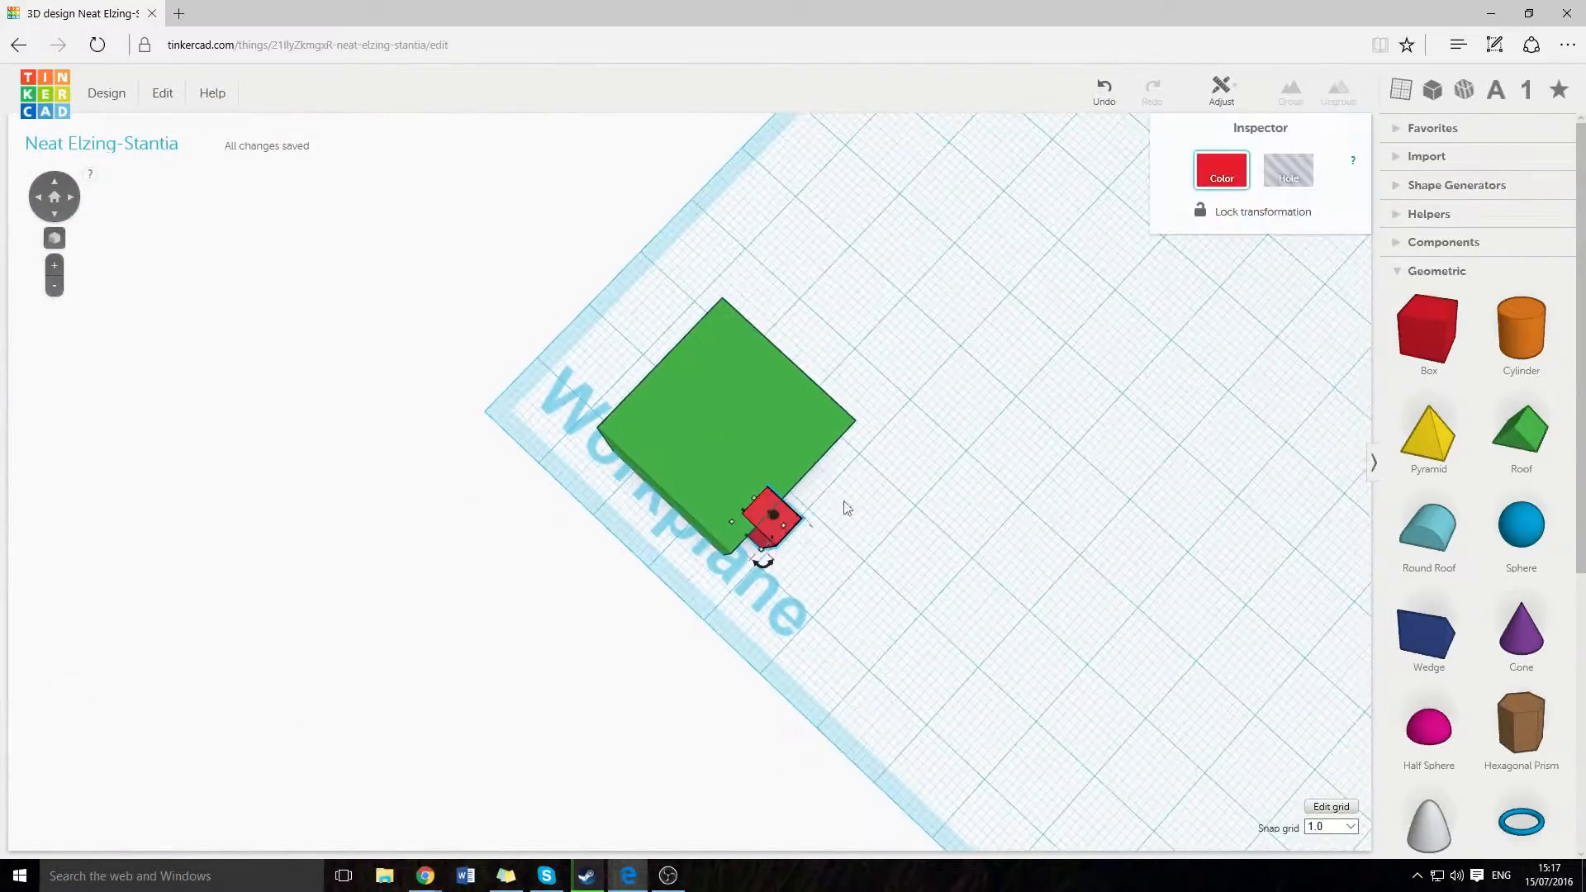
pyautogui.click(1293, 182)
pyautogui.click(949, 666)
pyautogui.moveTo(950, 666); pyautogui.dragTo(509, 265, button='right')
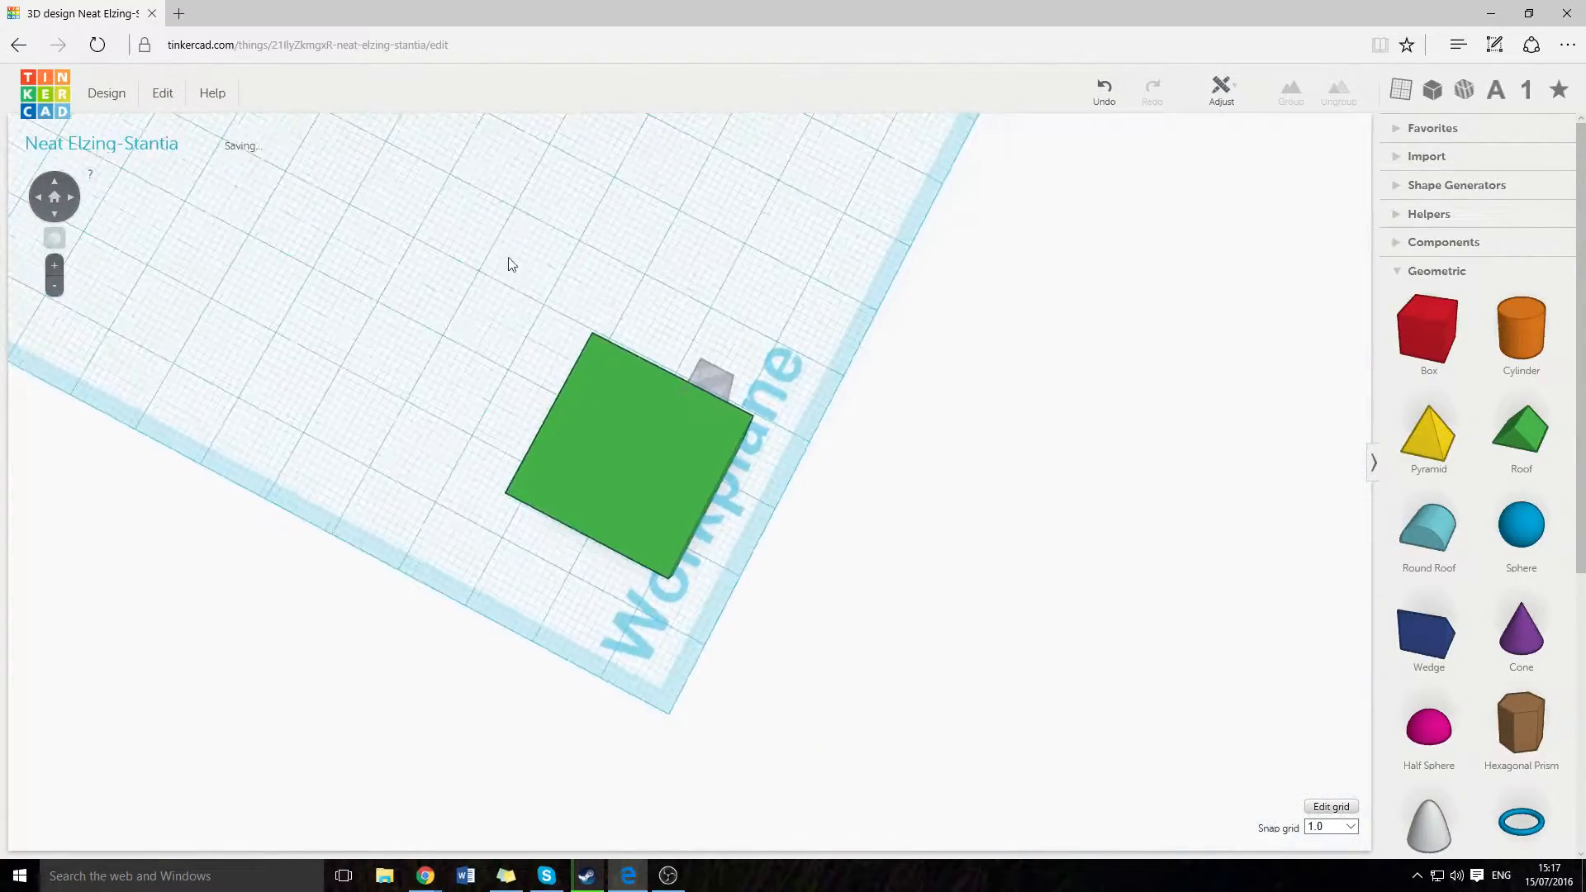
# Group the green box with the small hole box to cut a vertical notch into its side.
pyautogui.moveTo(853, 650); pyautogui.dragTo(896, 695)
pyautogui.click(893, 689)
pyautogui.scroll(8, 845, 517)
pyautogui.moveTo(963, 508); pyautogui.dragTo(556, 312, button='right')
# Add a half sphere, turned on its side, and place it against the green block's face beside the notch.
pyautogui.scroll(-5, 561, 347)
pyautogui.moveTo(572, 395); pyautogui.dragTo(973, 576, button='right')
pyautogui.moveTo(1428, 727); pyautogui.dragTo(986, 517)
pyautogui.moveTo(986, 517); pyautogui.dragTo(485, 482, button='right')
pyautogui.moveTo(295, 493); pyautogui.dragTo(476, 377)
pyautogui.moveTo(662, 623); pyautogui.dragTo(738, 647, button='right')
pyautogui.moveTo(576, 645); pyautogui.dragTo(646, 549)
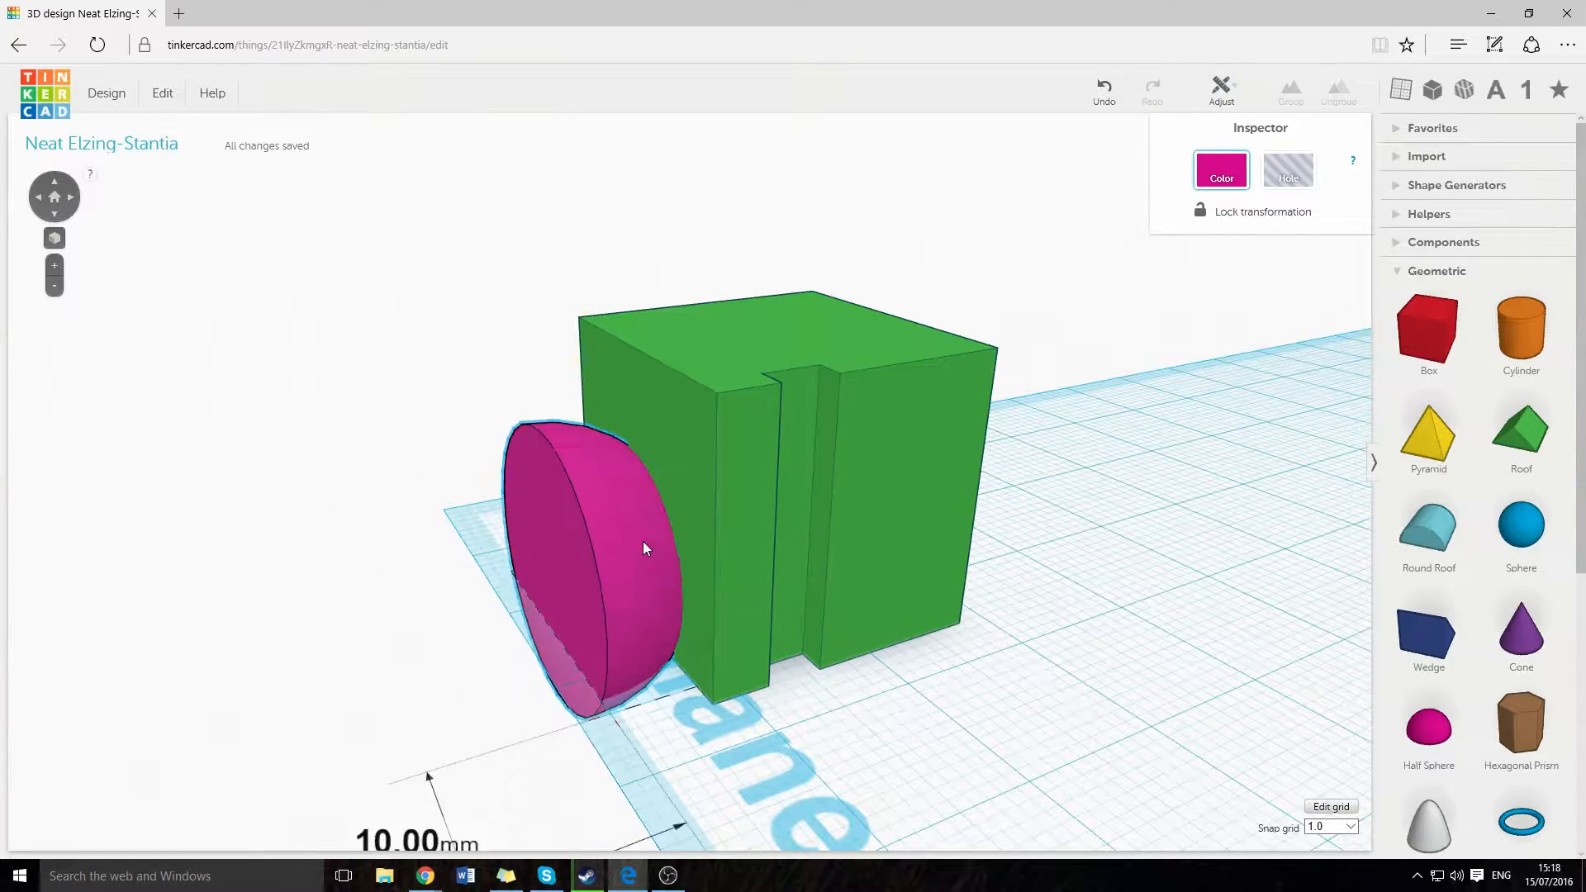
# Turn the half sphere into a hole and group it with the green block to cut a rounded recess.
pyautogui.click(1287, 170)
pyautogui.moveTo(433, 307); pyautogui.dragTo(330, 330, button='right')
pyautogui.click(964, 605)
pyautogui.moveTo(371, 232); pyautogui.dragTo(388, 289, button='right')
pyautogui.scroll(-5, 380, 283)
pyautogui.moveTo(404, 311); pyautogui.dragTo(859, 582)
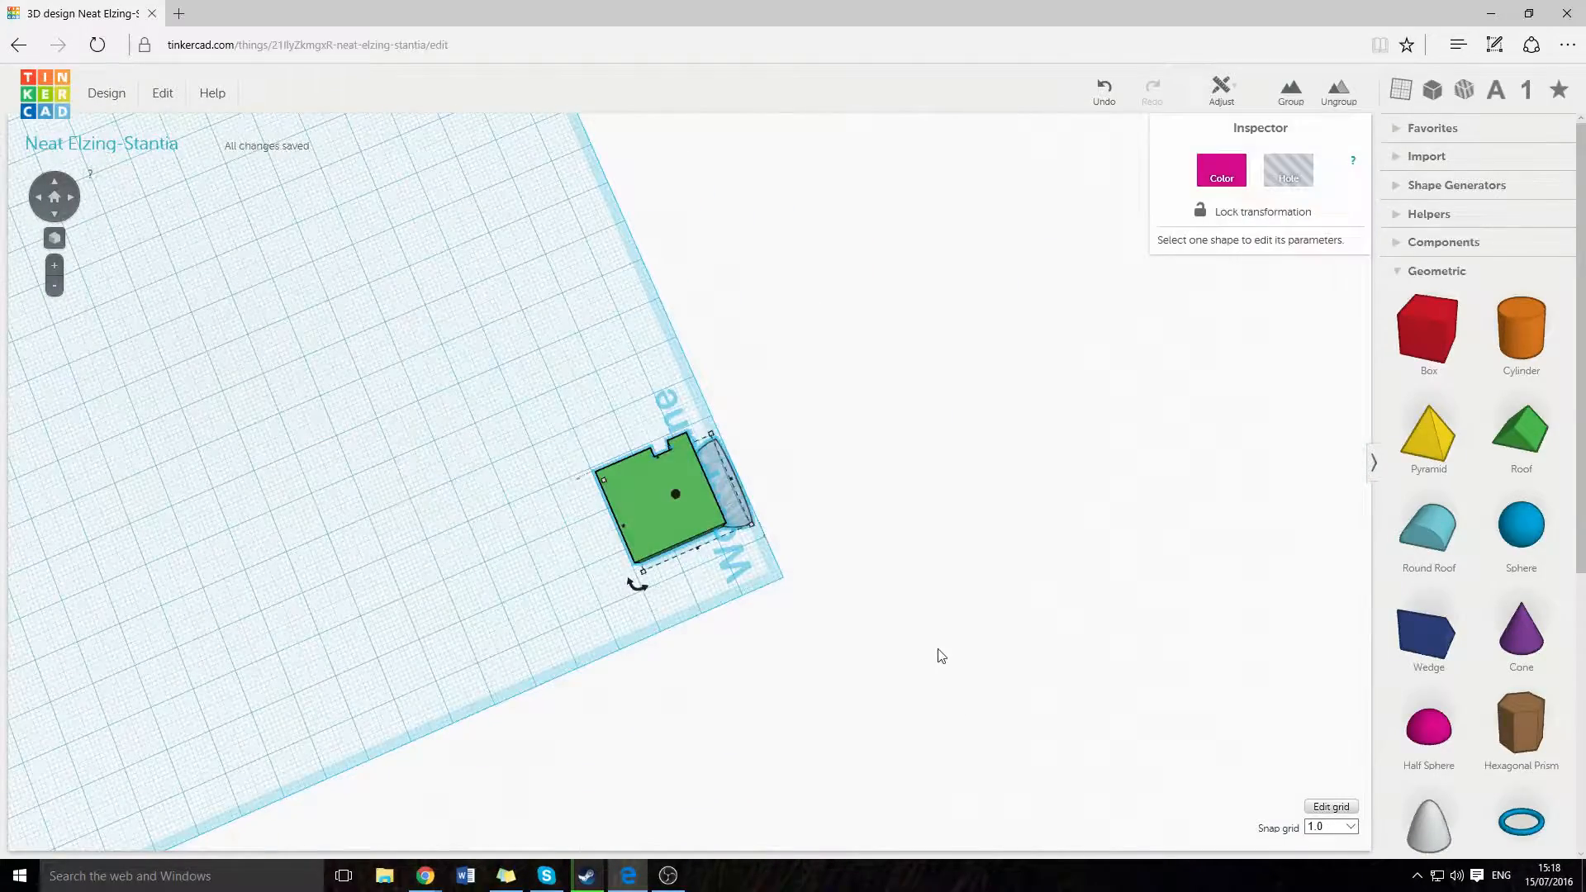
pyautogui.click(859, 588)
# Add a torus at the notched corner of the green block and raise it to about half the block's height.
pyautogui.moveTo(1014, 506); pyautogui.dragTo(1281, 643, button='right')
pyautogui.moveTo(1527, 843); pyautogui.dragTo(710, 525)
pyautogui.moveTo(711, 525); pyautogui.dragTo(729, 570, button='right')
pyautogui.moveTo(712, 535); pyautogui.dragTo(713, 436)
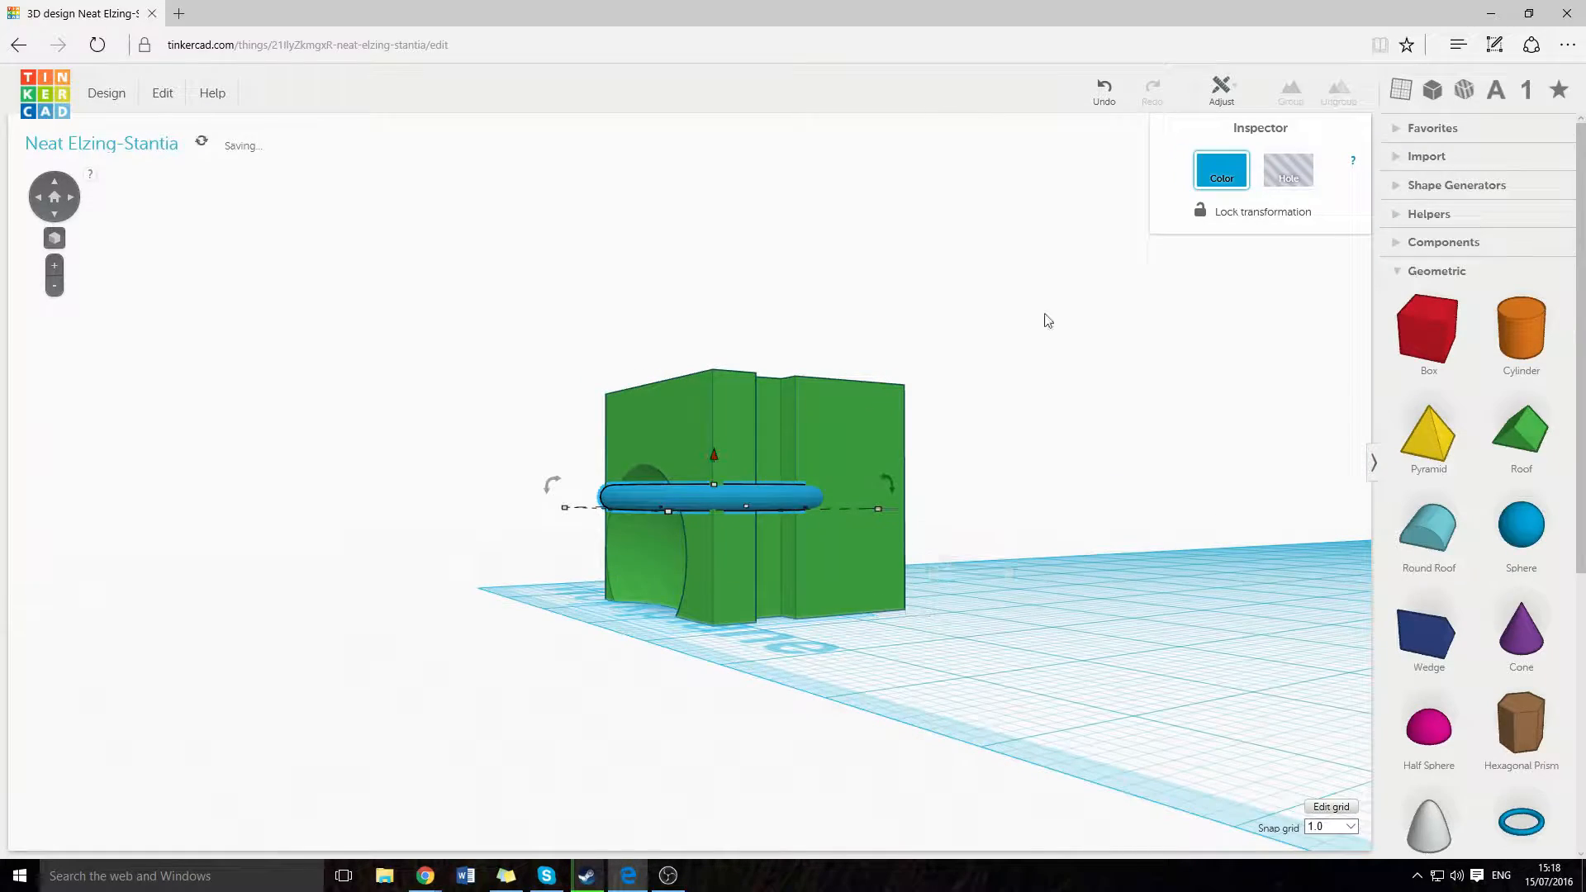
# Turn the torus into a hole and group it with the green block to cut a curved groove.
pyautogui.click(754, 353)
pyautogui.moveTo(754, 354); pyautogui.dragTo(467, 327, button='right')
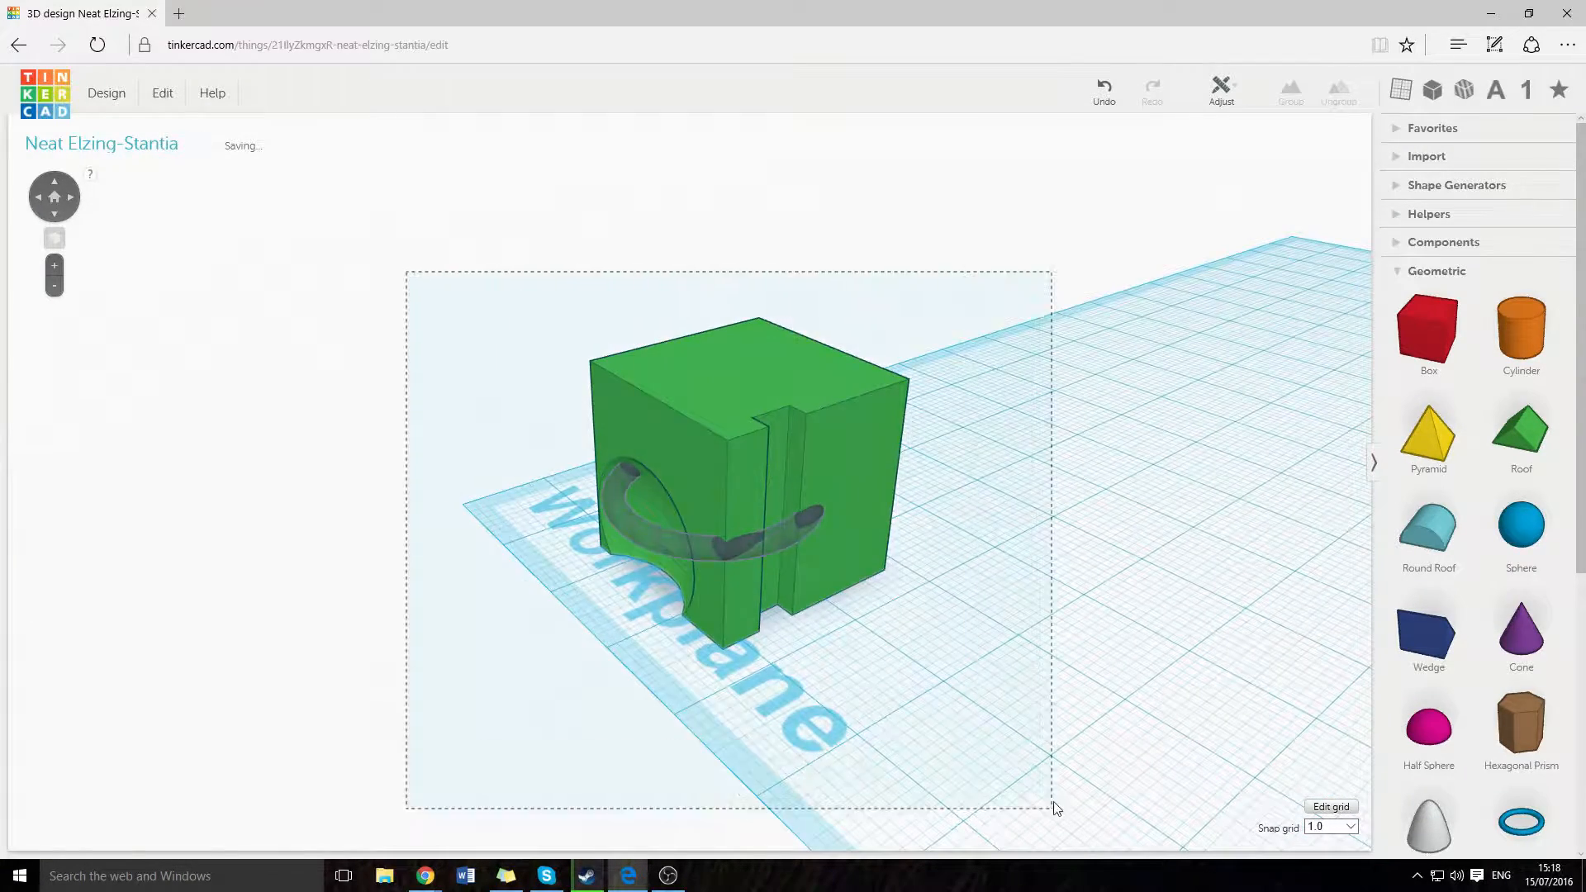
pyautogui.moveTo(1055, 807); pyautogui.dragTo(1054, 807)
pyautogui.press('f')
pyautogui.moveTo(1016, 767); pyautogui.dragTo(1129, 631, button='right')
pyautogui.moveTo(1102, 371); pyautogui.dragTo(1021, 468, button='right')
# Delete the green block, and undo back through the deletion and cuts to the separate green and red boxes.
pyautogui.click(362, 436)
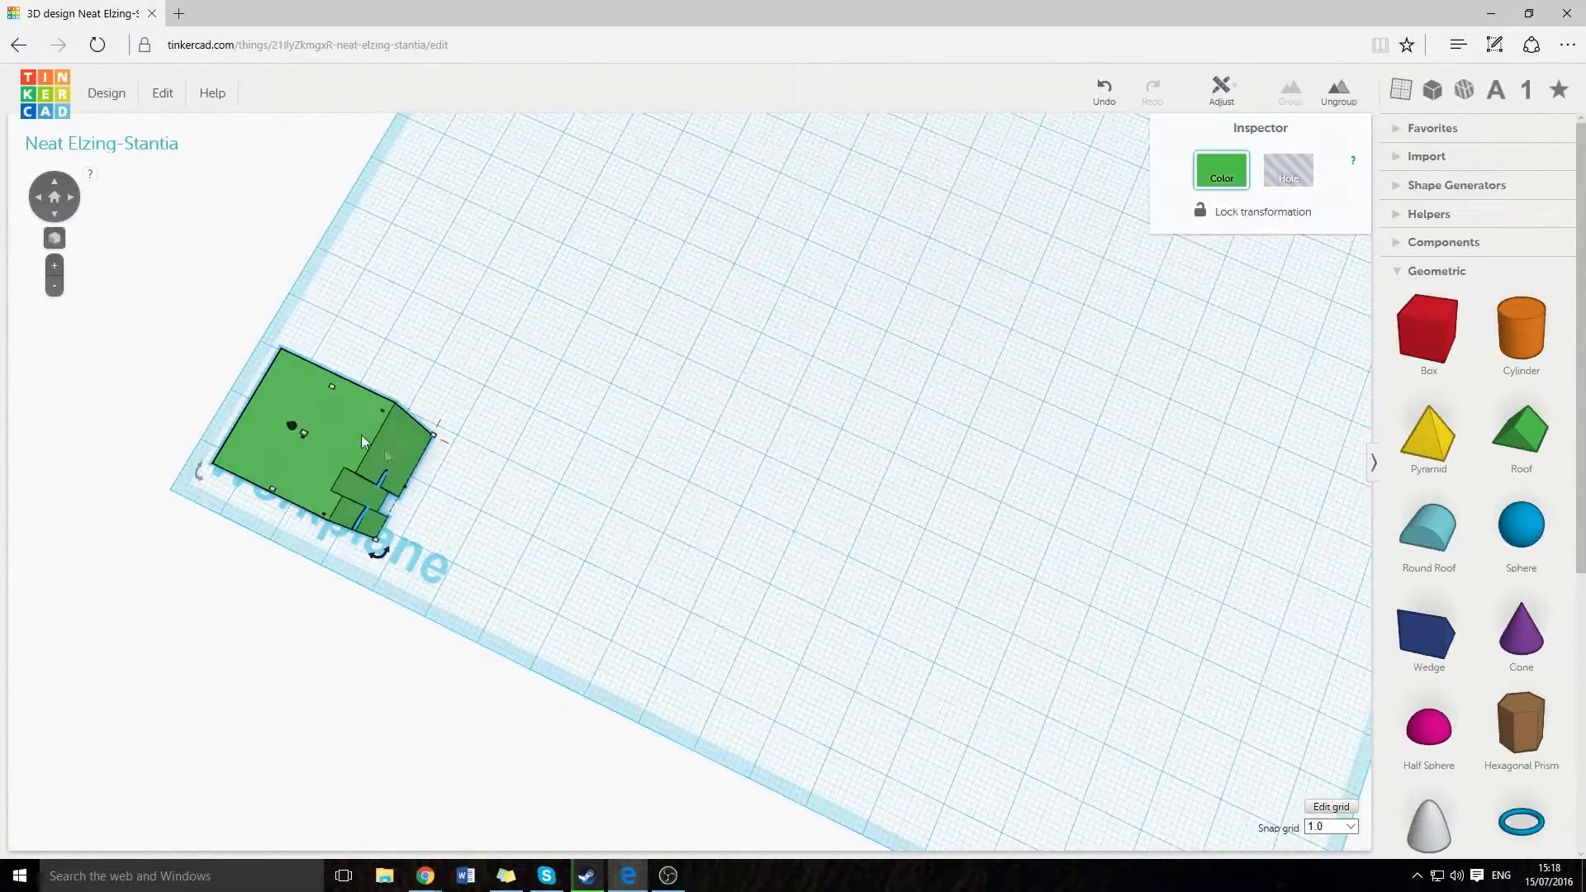
pyautogui.press('Delete')
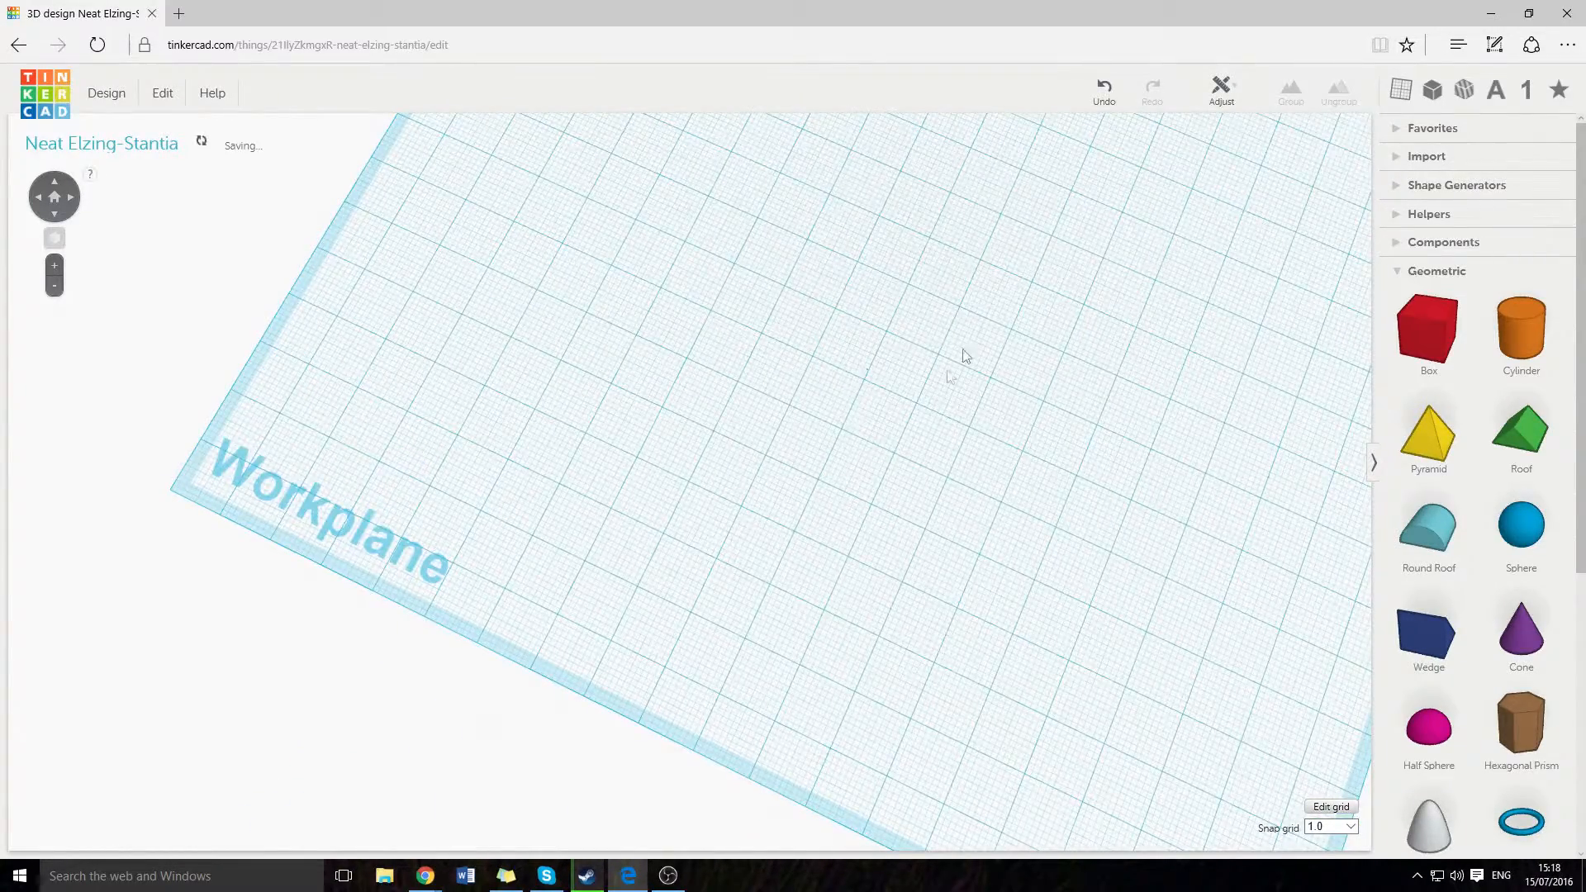
pyautogui.scroll(-10, 968, 347)
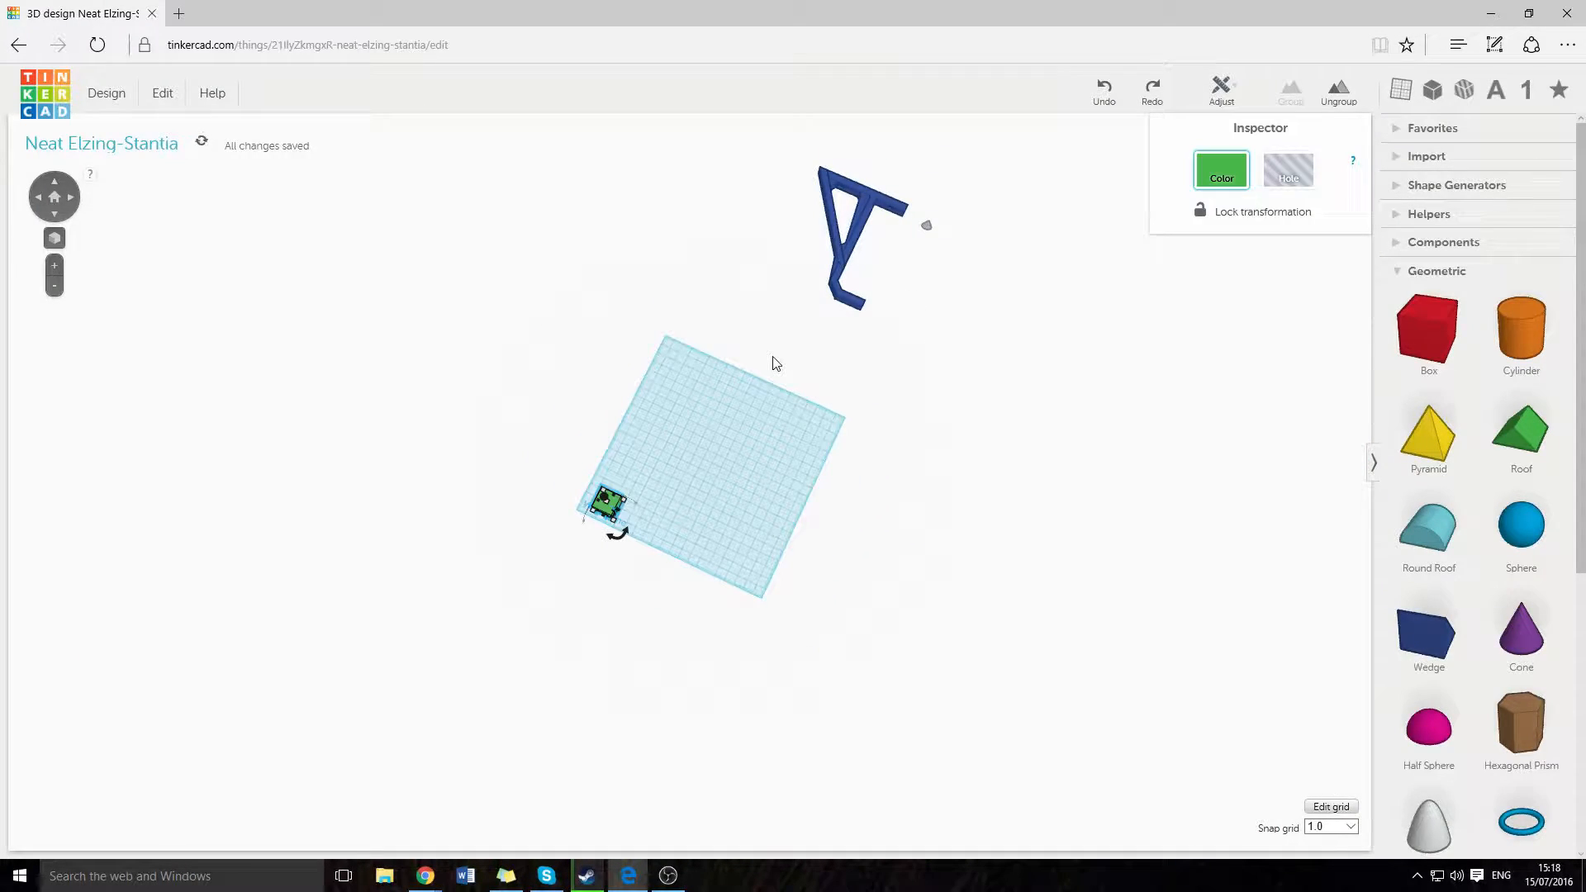
pyautogui.scroll(5, 736, 433)
pyautogui.click(476, 341)
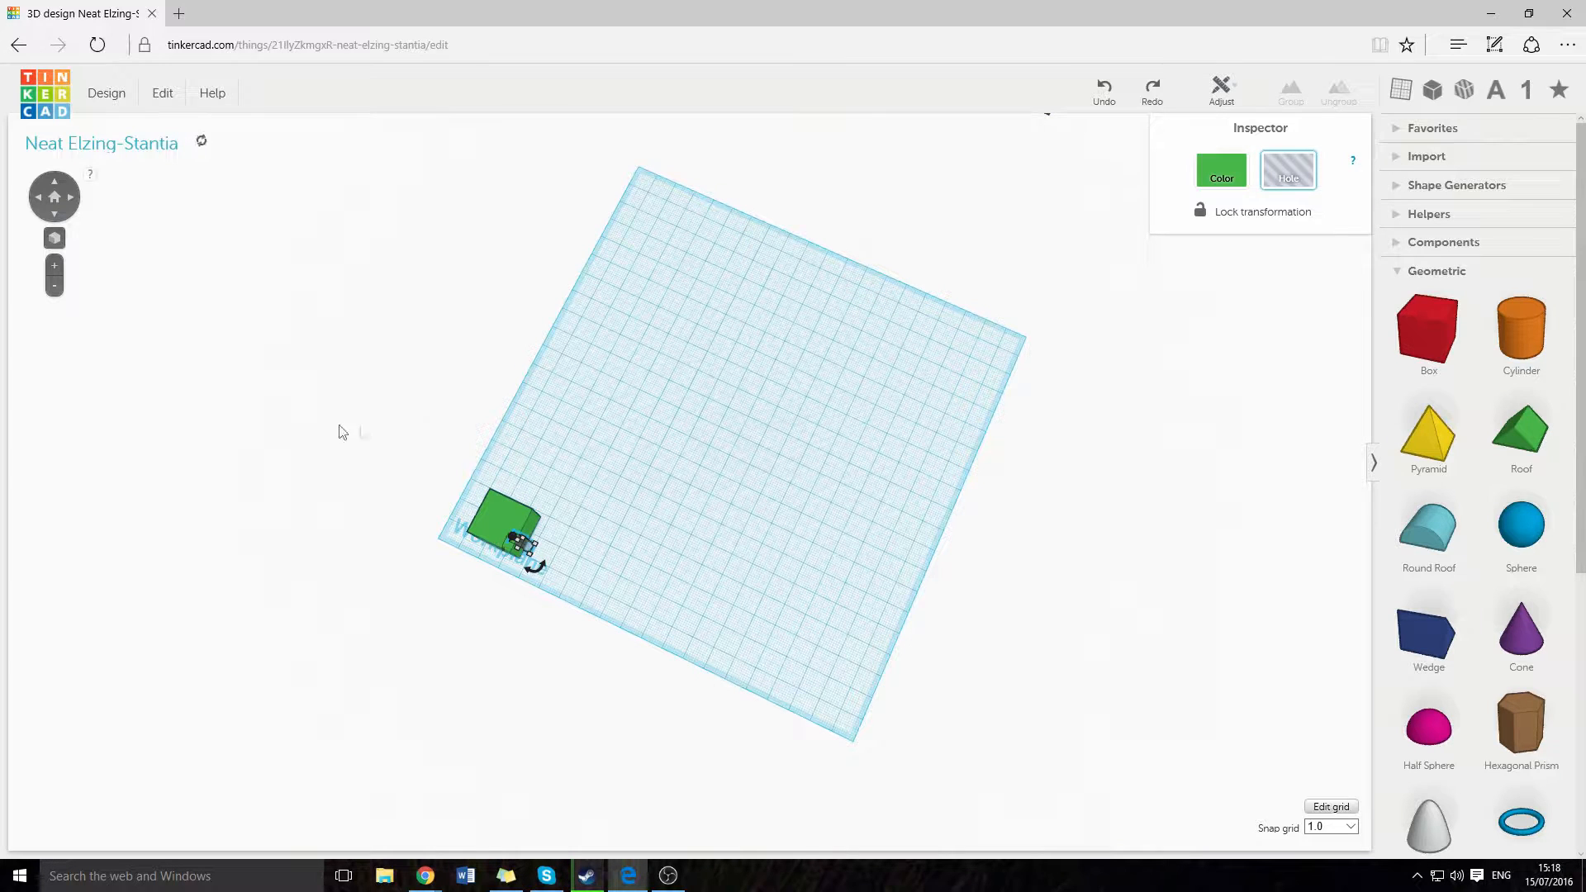
pyautogui.moveTo(761, 706); pyautogui.dragTo(765, 690)
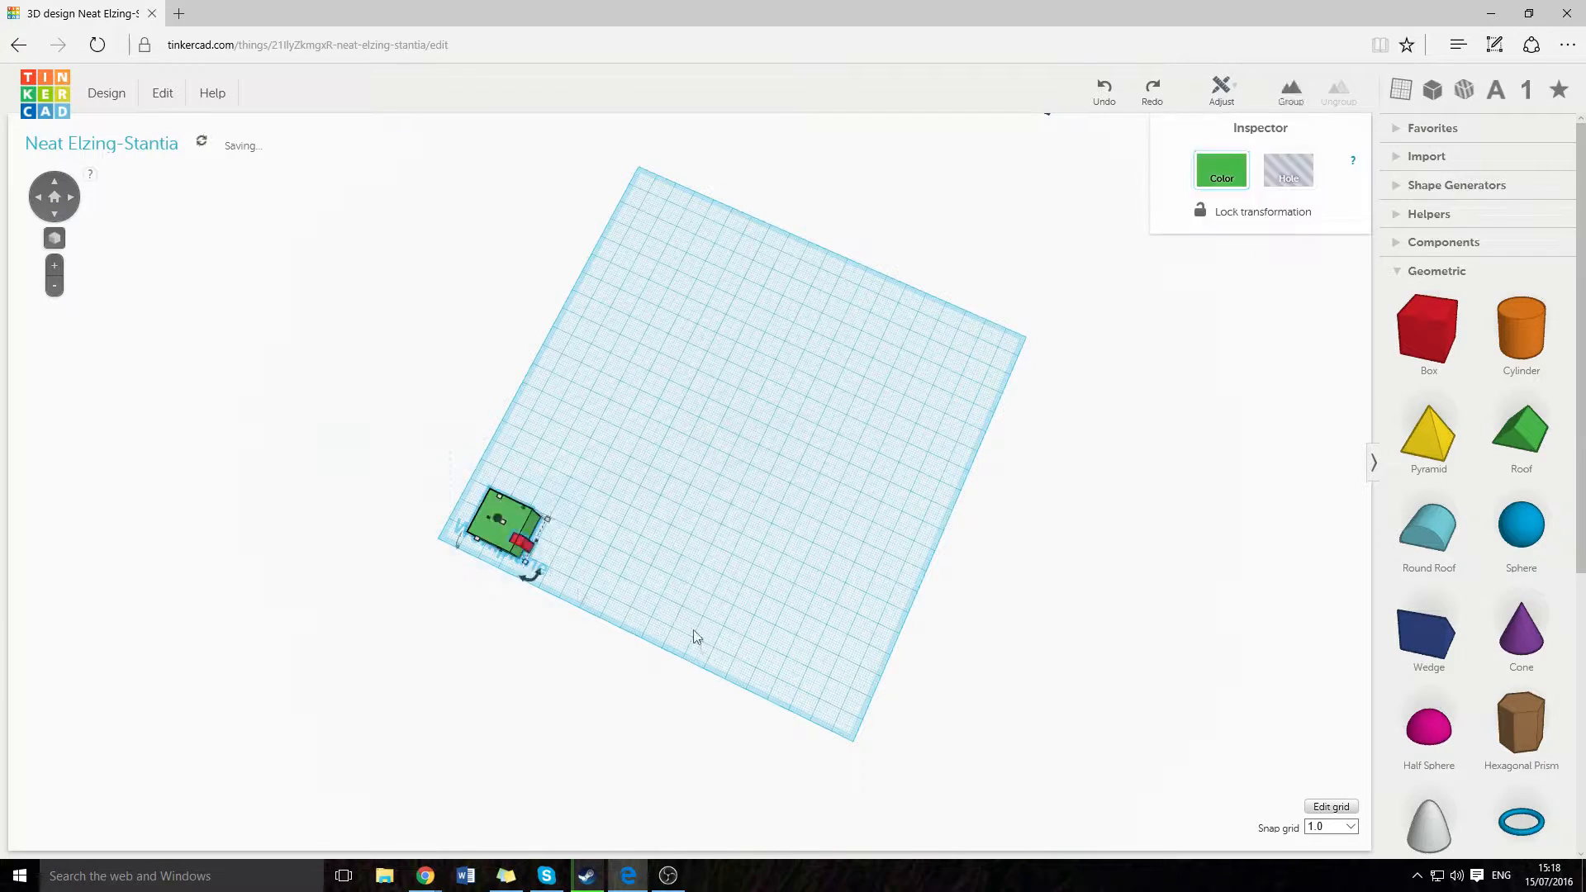
# Move the bracket and the small hole shape together back onto the middle of the workplane.
pyautogui.scroll(-3, 677, 595)
pyautogui.moveTo(928, 420); pyautogui.dragTo(882, 382)
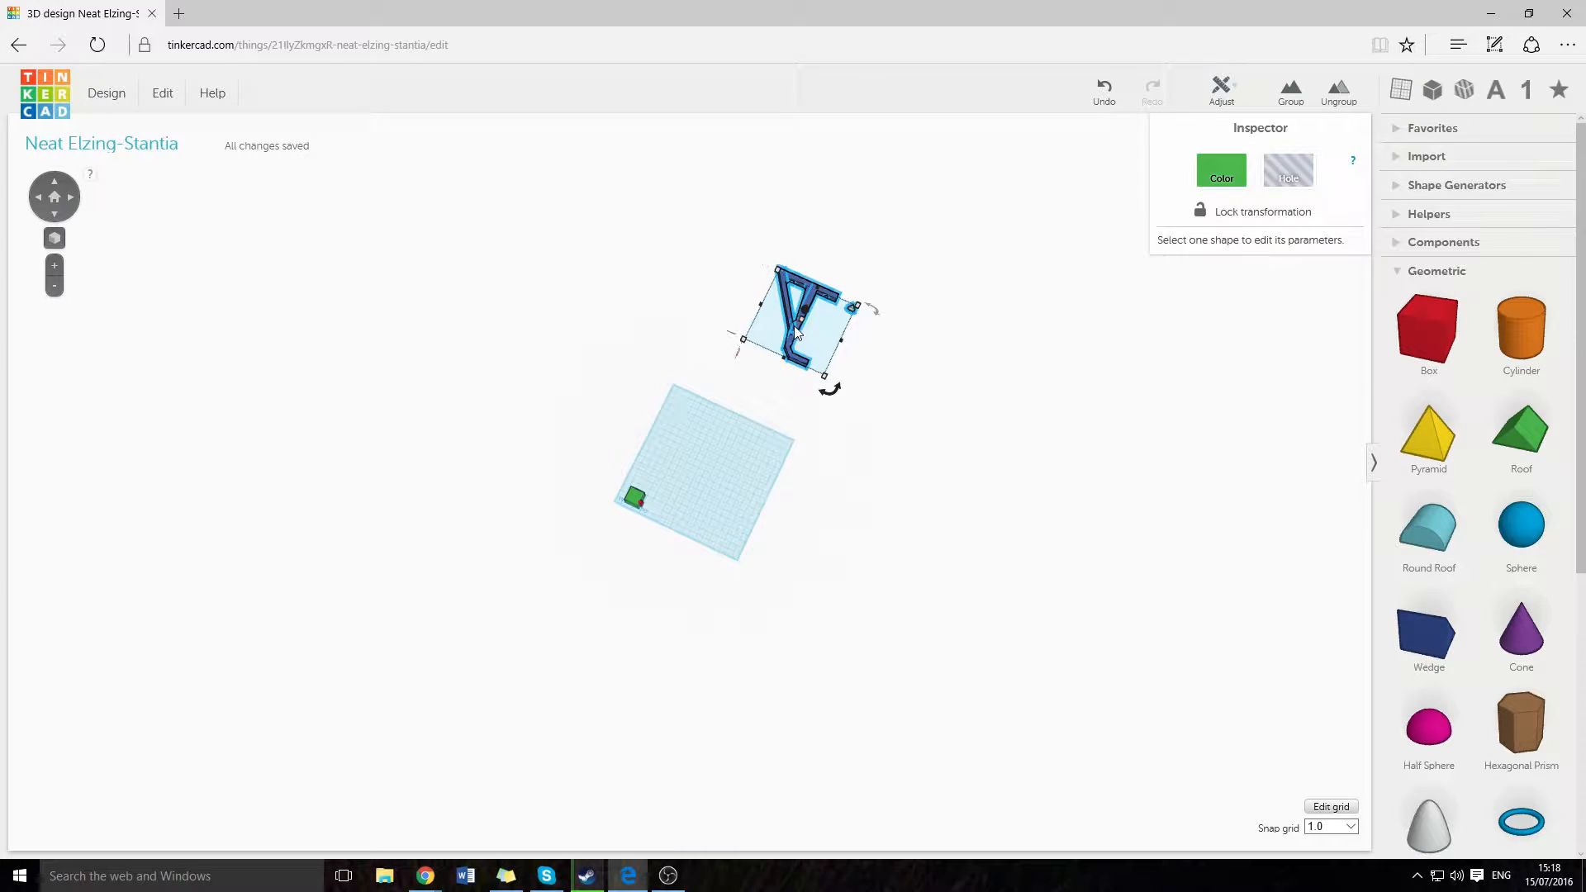
pyautogui.moveTo(796, 332); pyautogui.dragTo(715, 453)
pyautogui.click(644, 537)
# Delete the green box and the small red box from the workplane corner.
pyautogui.scroll(10, 629, 539)
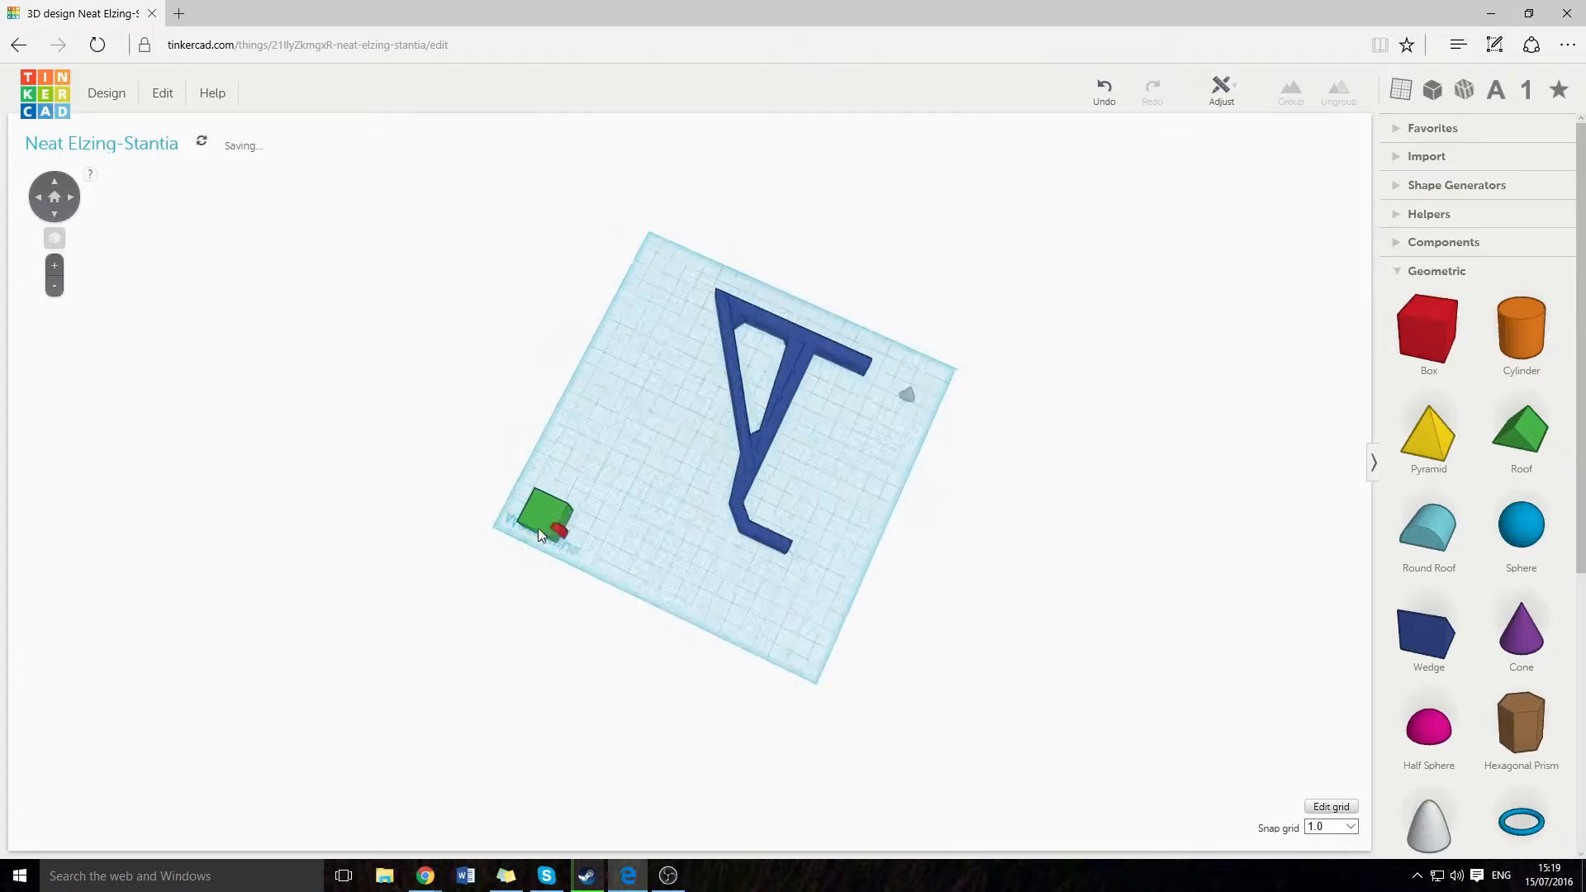
pyautogui.moveTo(402, 449); pyautogui.dragTo(342, 603)
pyautogui.moveTo(221, 662); pyautogui.dragTo(223, 662)
pyautogui.press('Delete')
# Add a new box on the empty area of the workplane beside the bracket's diagonal brace.
pyautogui.moveTo(553, 378); pyautogui.dragTo(1322, 435, button='right')
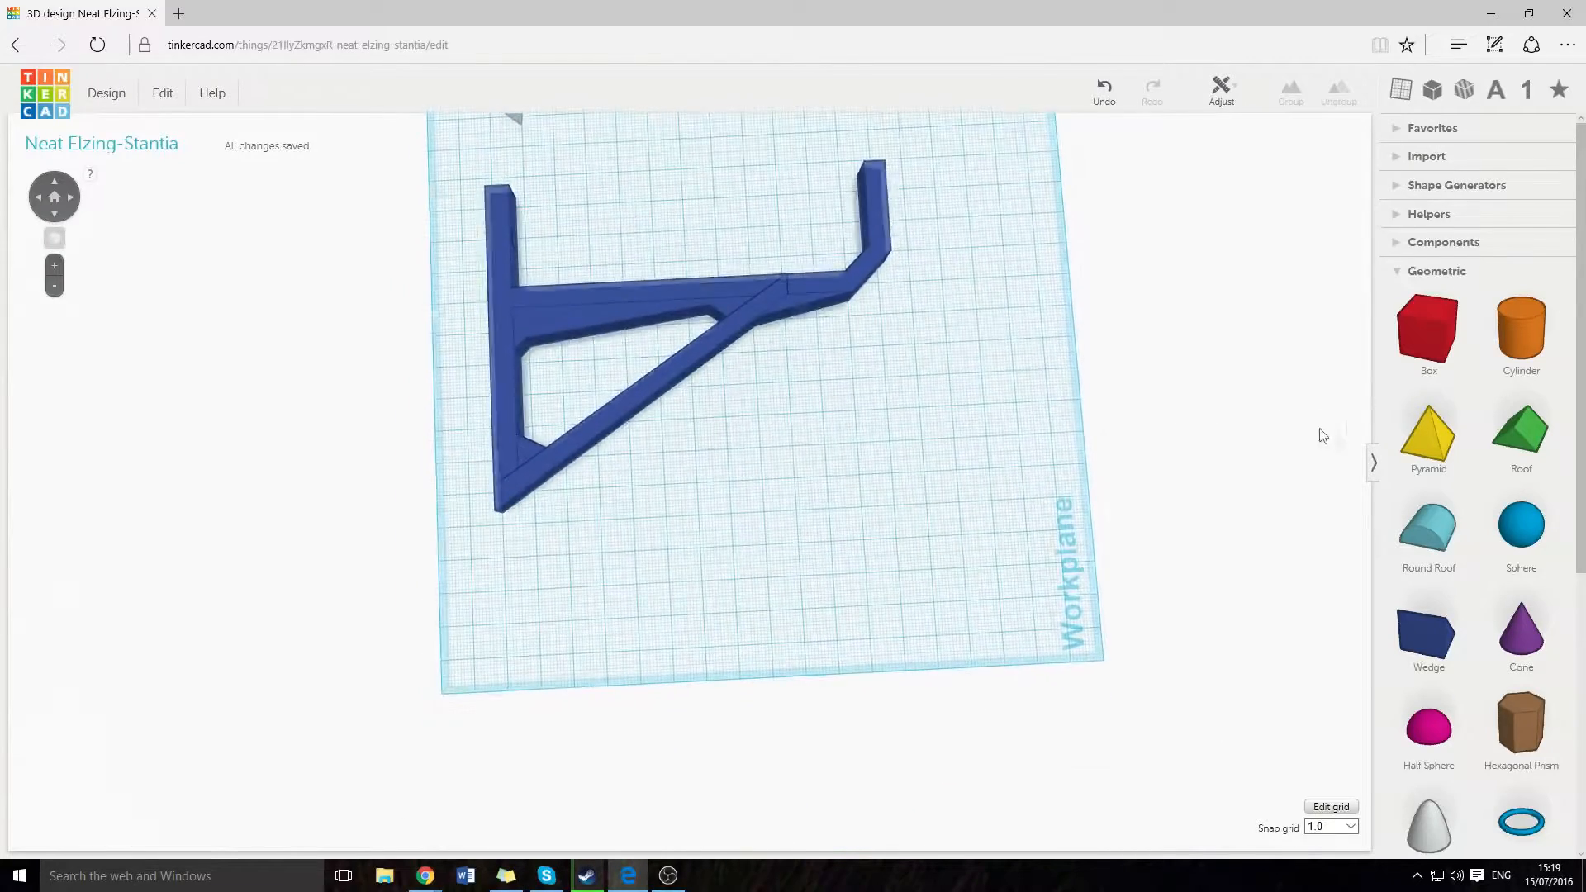
pyautogui.moveTo(1430, 324); pyautogui.dragTo(765, 547)
pyautogui.scroll(5, 931, 397)
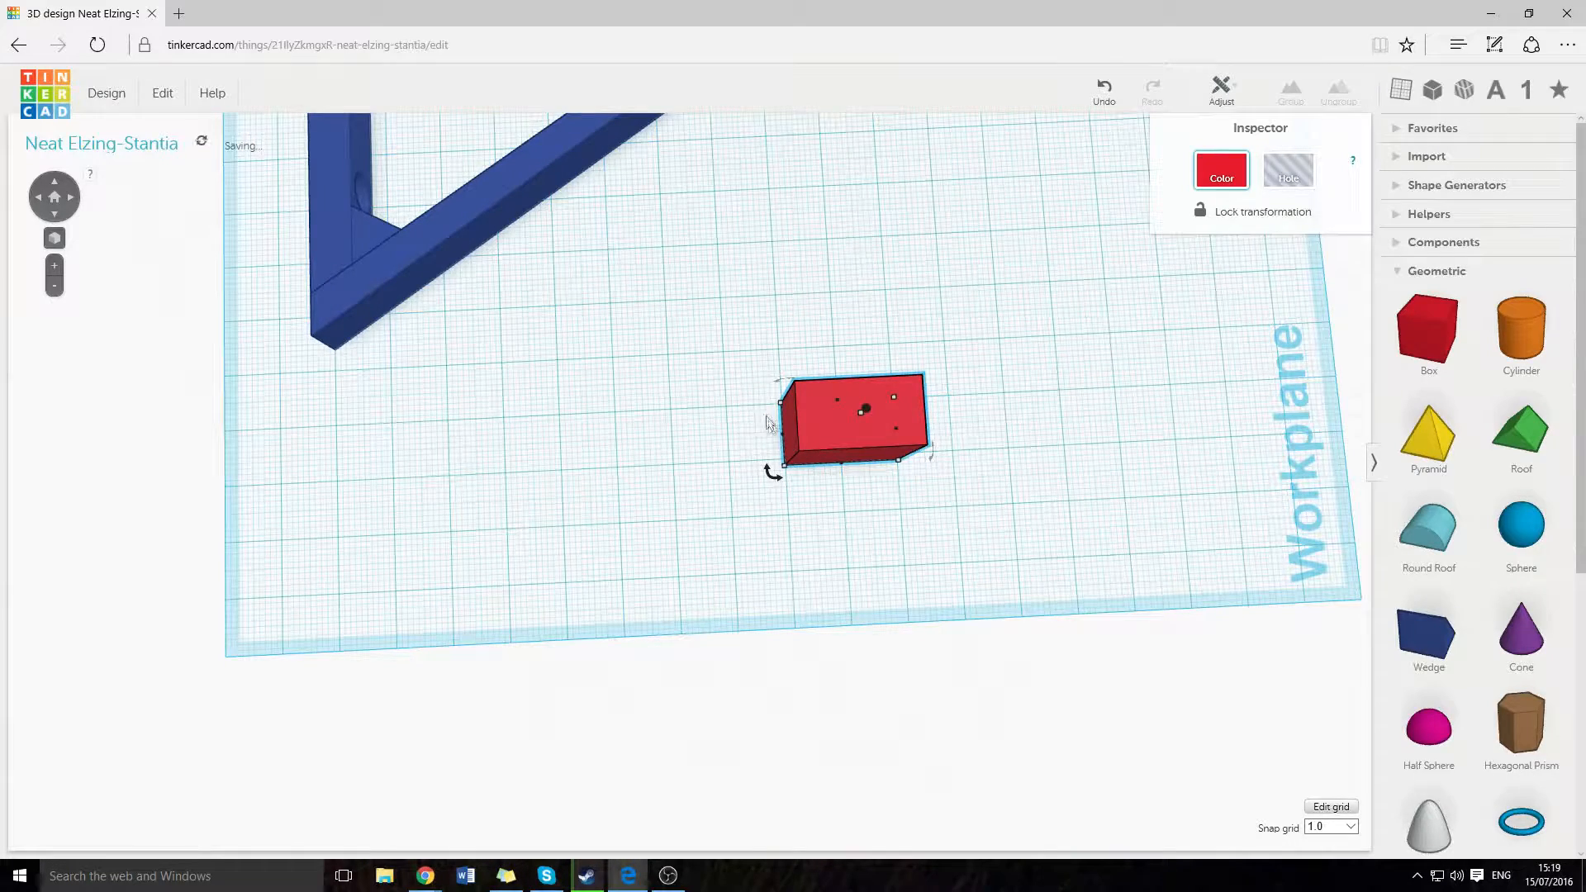
# Stretch the box into a long bar and add a second box across its end, stretched into a perpendicular upright.
pyautogui.moveTo(785, 439); pyautogui.dragTo(394, 425)
pyautogui.scroll(-2, 784, 461)
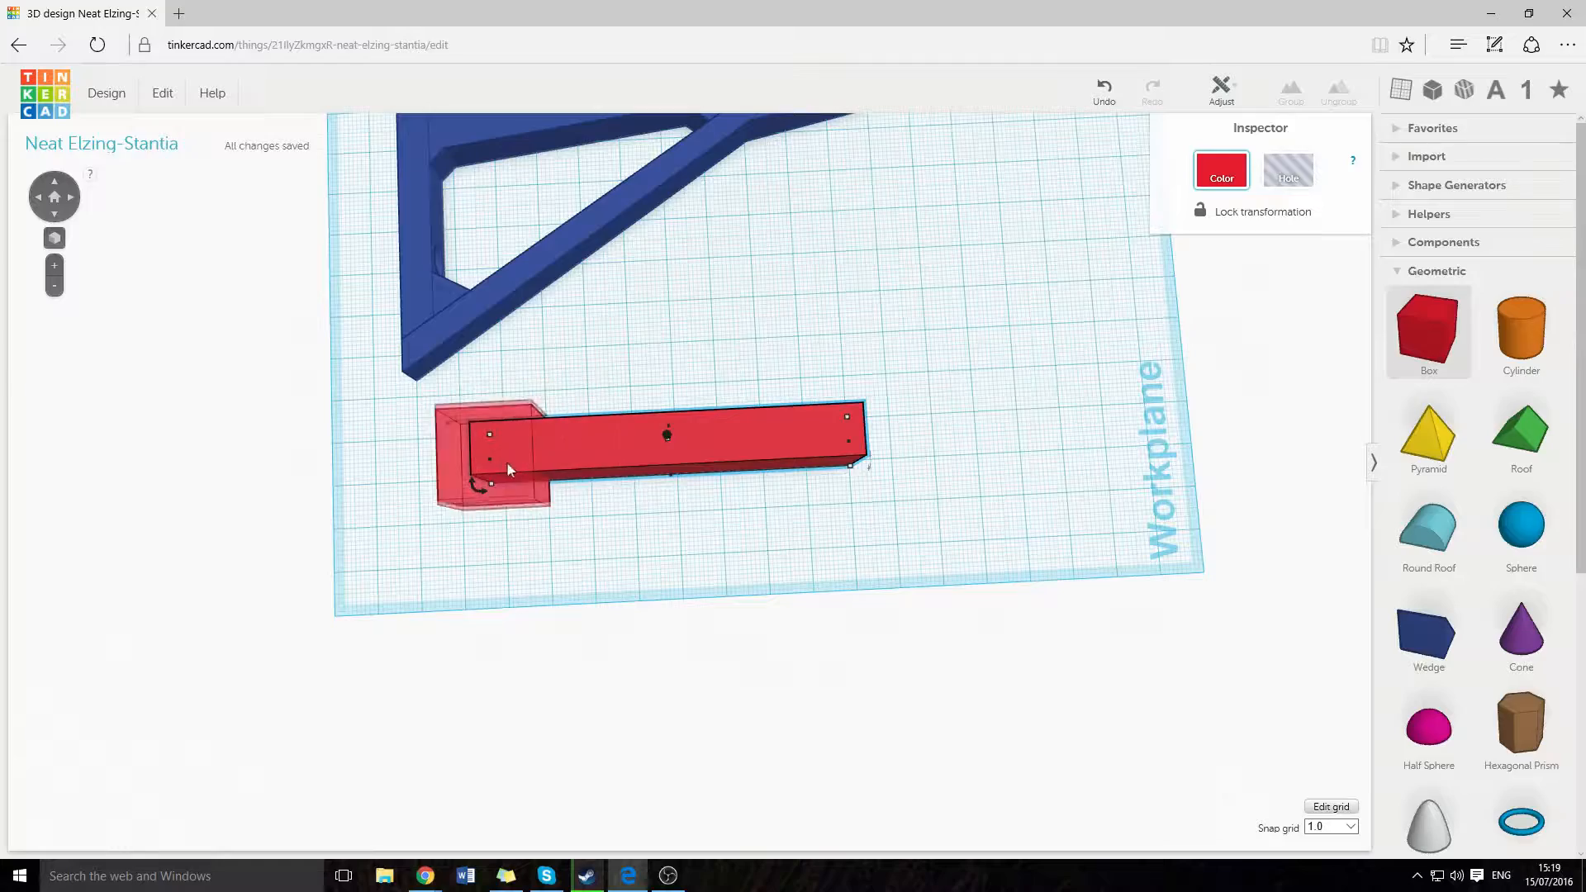
pyautogui.moveTo(507, 446); pyautogui.dragTo(732, 643, button='right')
pyautogui.moveTo(711, 622); pyautogui.dragTo(720, 670)
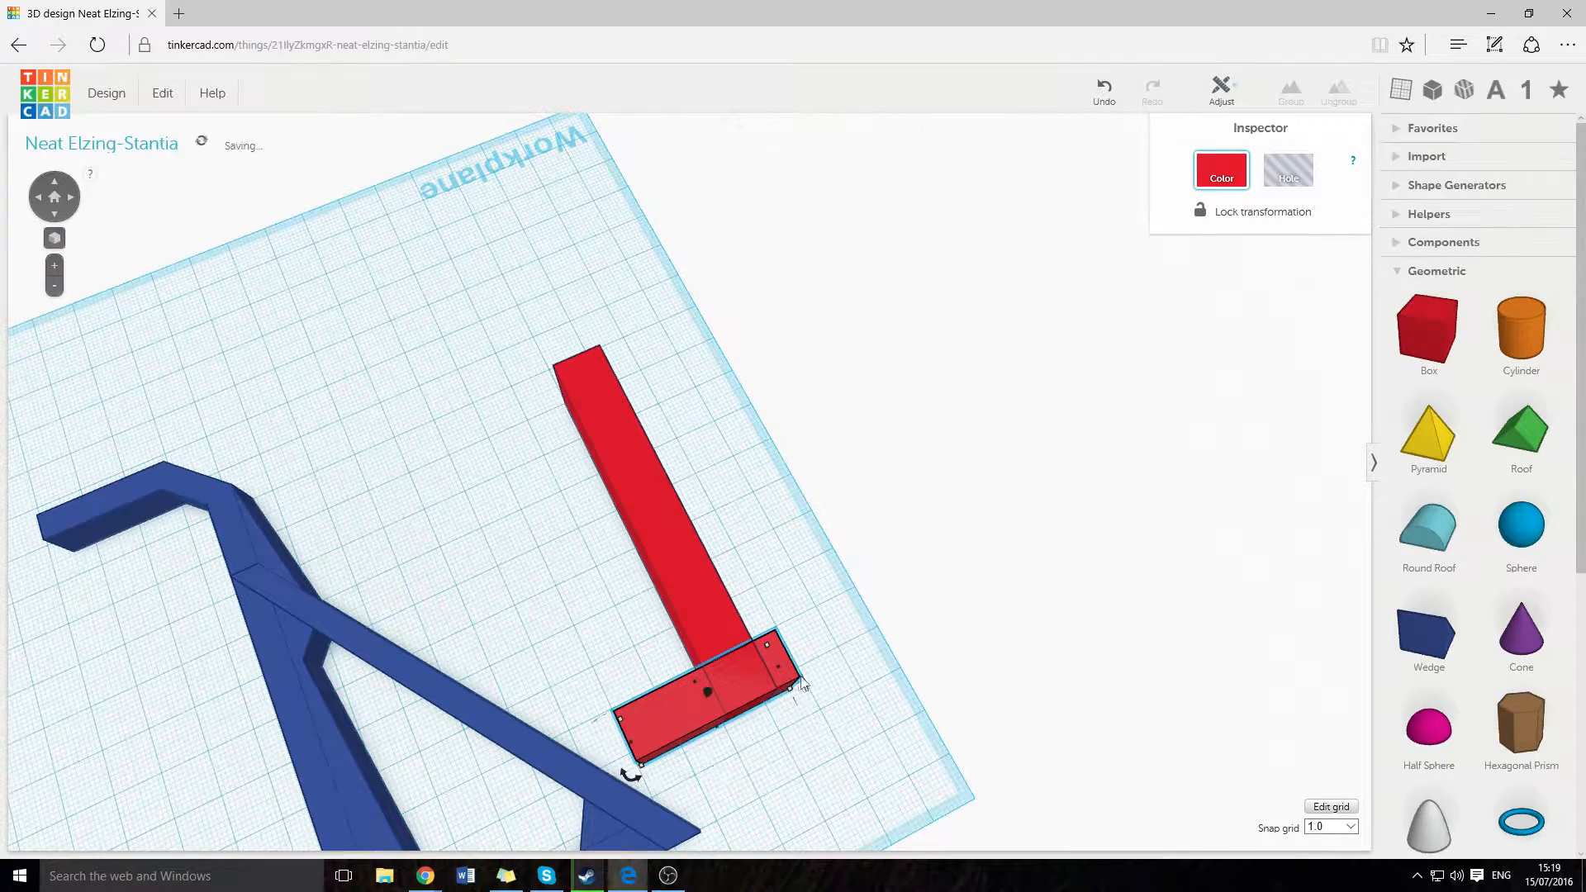
pyautogui.moveTo(782, 673); pyautogui.dragTo(950, 568)
pyautogui.moveTo(1016, 520); pyautogui.dragTo(1262, 427, button='right')
# Add a third box beside the horizontal red bar, stretch it into a bar and rotate it diagonally.
pyautogui.moveTo(1436, 328); pyautogui.dragTo(906, 553)
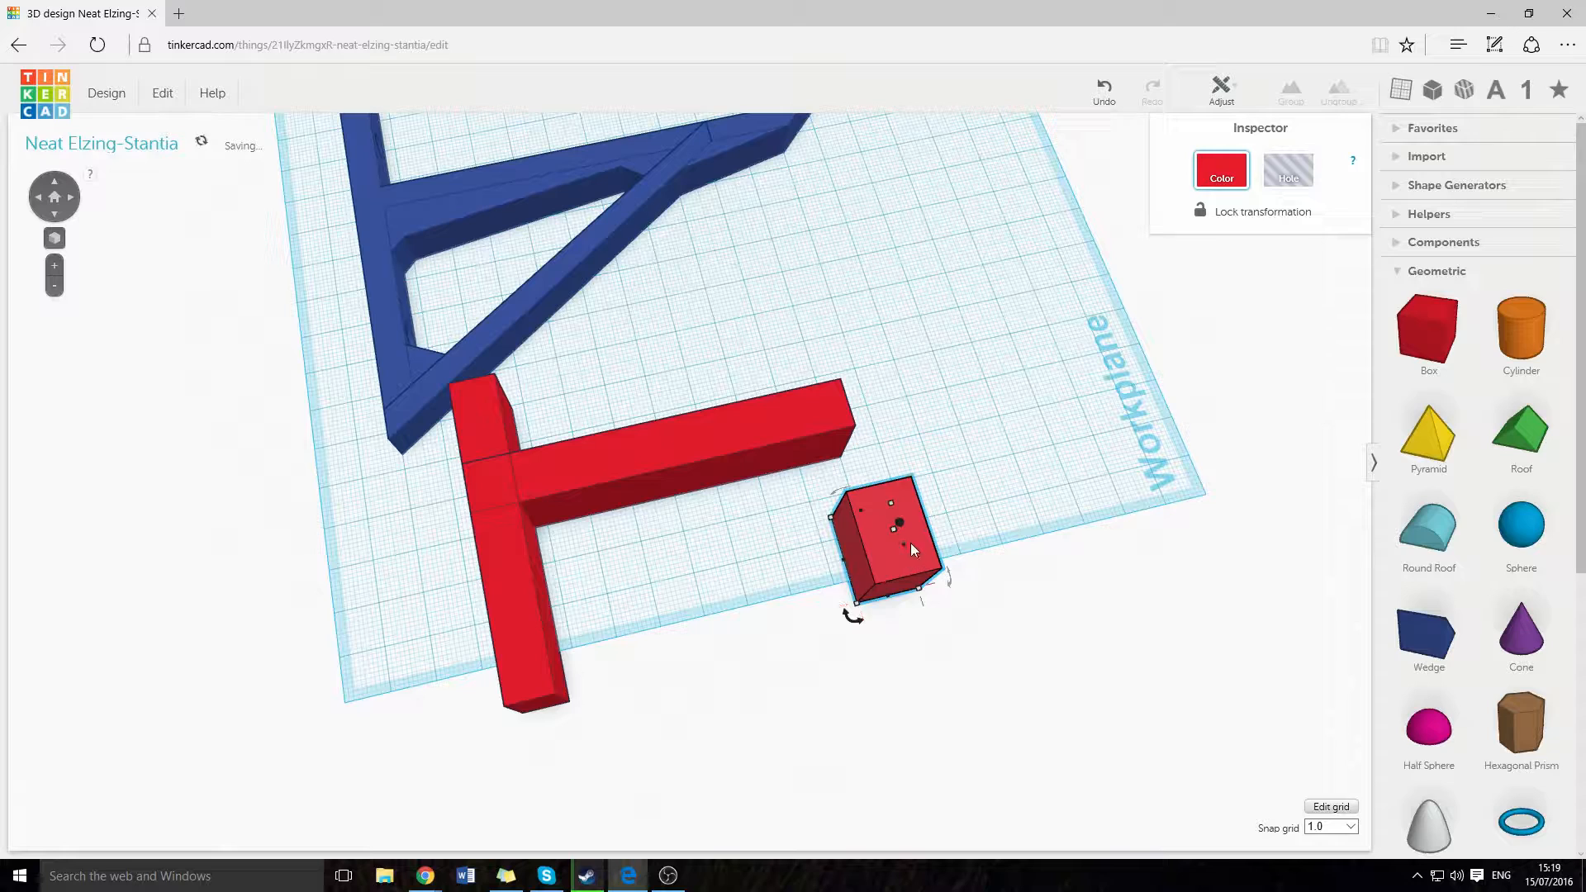
pyautogui.moveTo(899, 636); pyautogui.dragTo(946, 780)
pyautogui.scroll(-5, 949, 680)
pyautogui.moveTo(798, 658); pyautogui.dragTo(717, 652)
# Move, turn and extend the diagonal bar so it braces the upright's lower end to the outer end of the horizontal bar.
pyautogui.moveTo(780, 572); pyautogui.dragTo(638, 537)
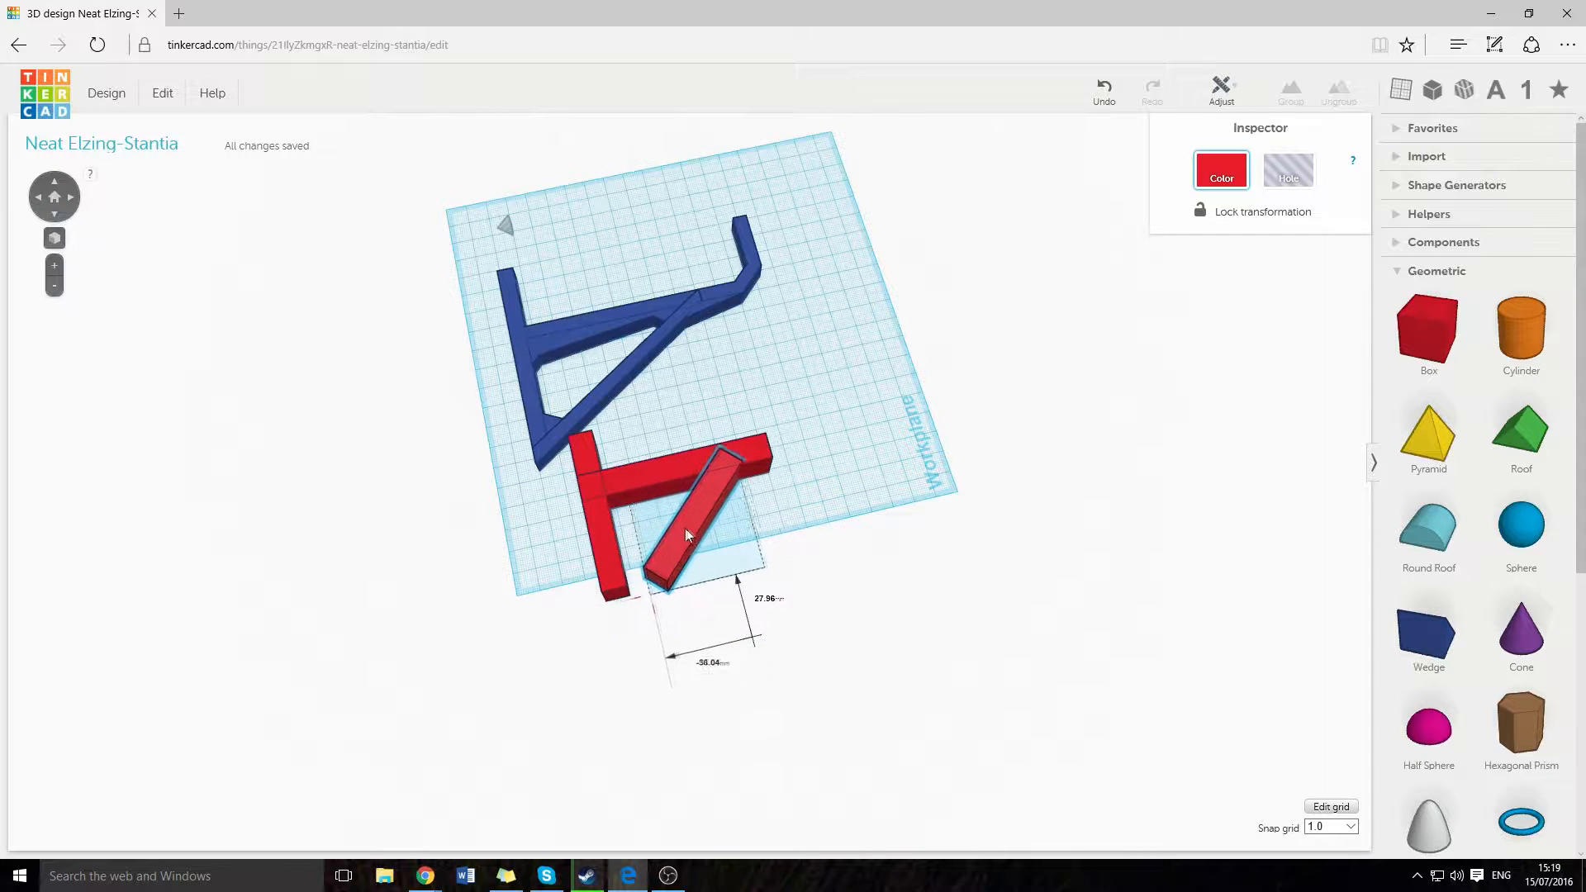
pyautogui.moveTo(710, 519); pyautogui.dragTo(710, 514)
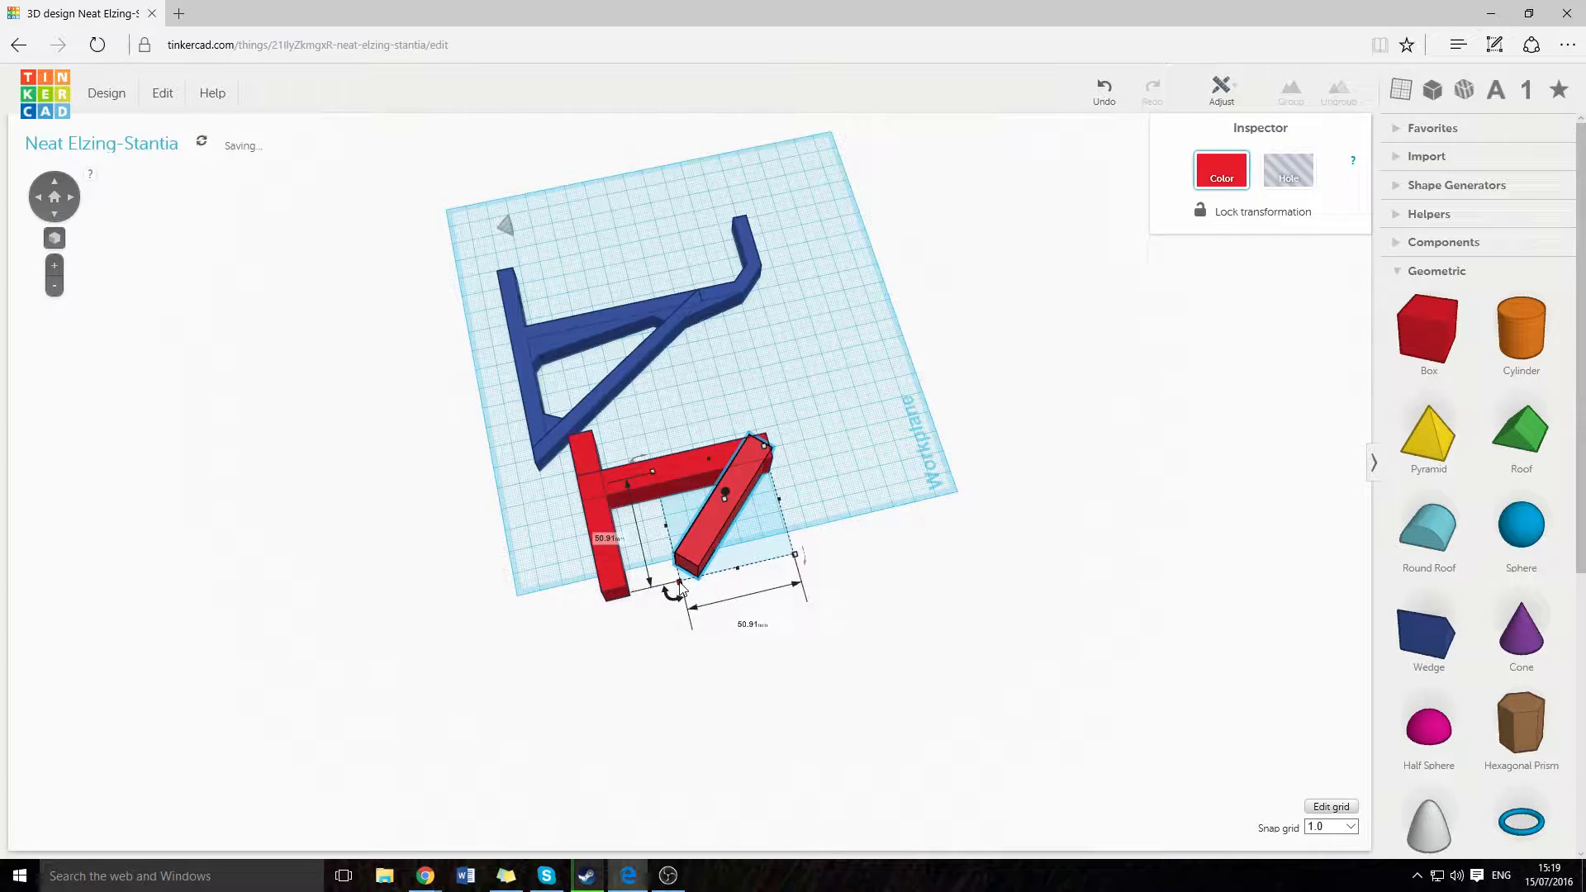
pyautogui.moveTo(670, 598)
pyautogui.mouseDown()
pyautogui.moveTo(641, 583)
pyautogui.moveTo(663, 569)
pyautogui.mouseUp()
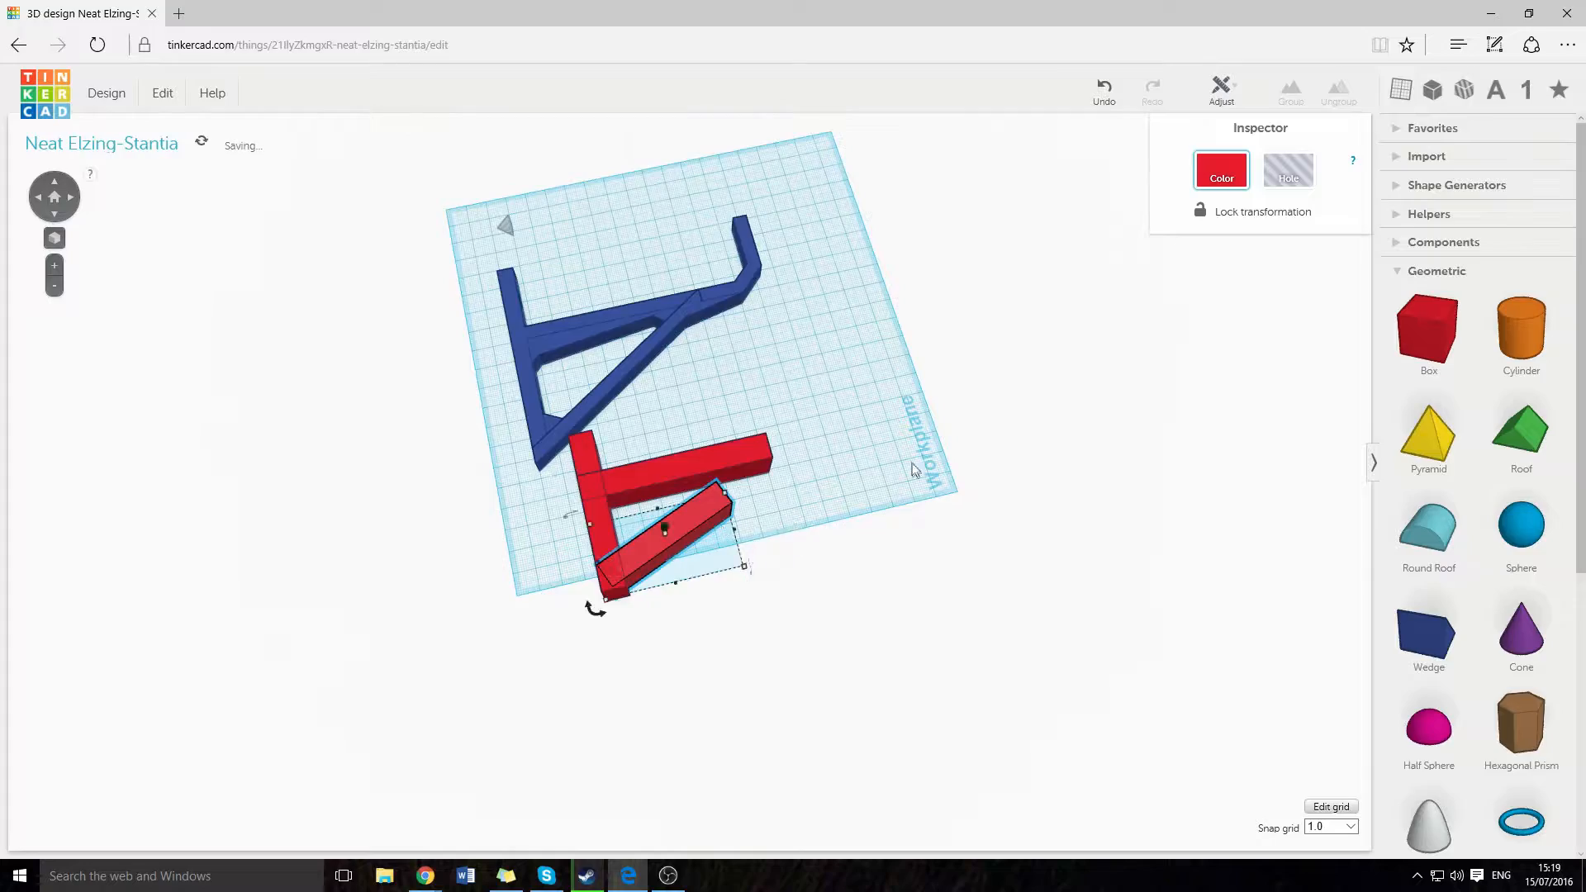
pyautogui.moveTo(892, 472); pyautogui.dragTo(812, 568, button='right')
pyautogui.scroll(5, 711, 493)
pyautogui.moveTo(775, 514); pyautogui.dragTo(900, 444)
pyautogui.scroll(3, 771, 520)
pyautogui.click(1091, 559)
# Place a box over the horizontal bar's outer end, delete it, and add a green roof shape beside that end instead.
pyautogui.moveTo(1423, 350); pyautogui.dragTo(930, 494)
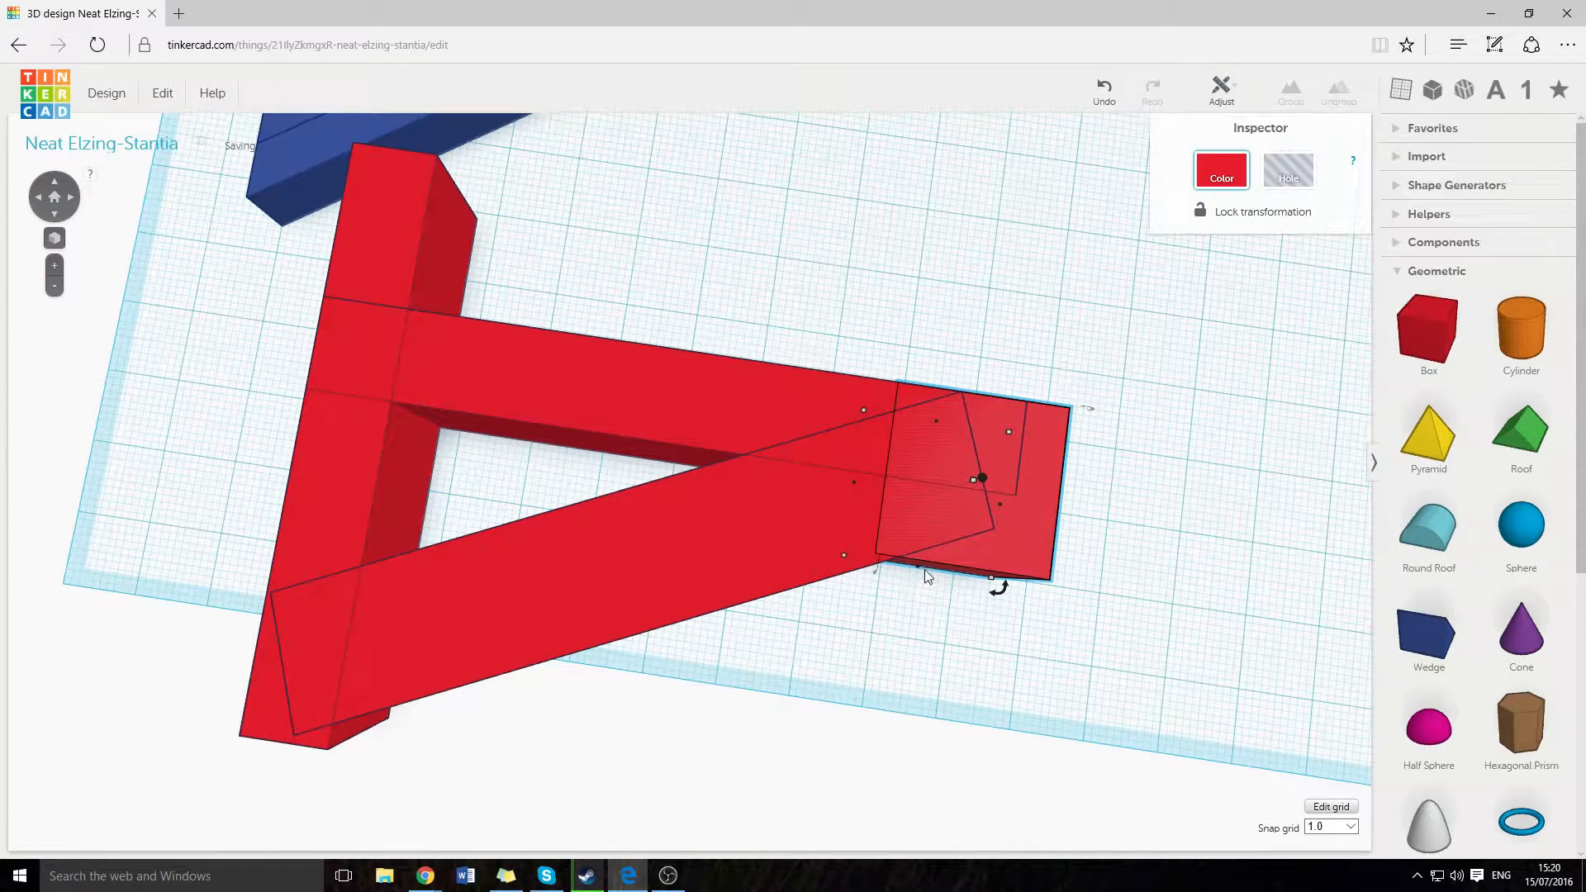
pyautogui.press('Delete')
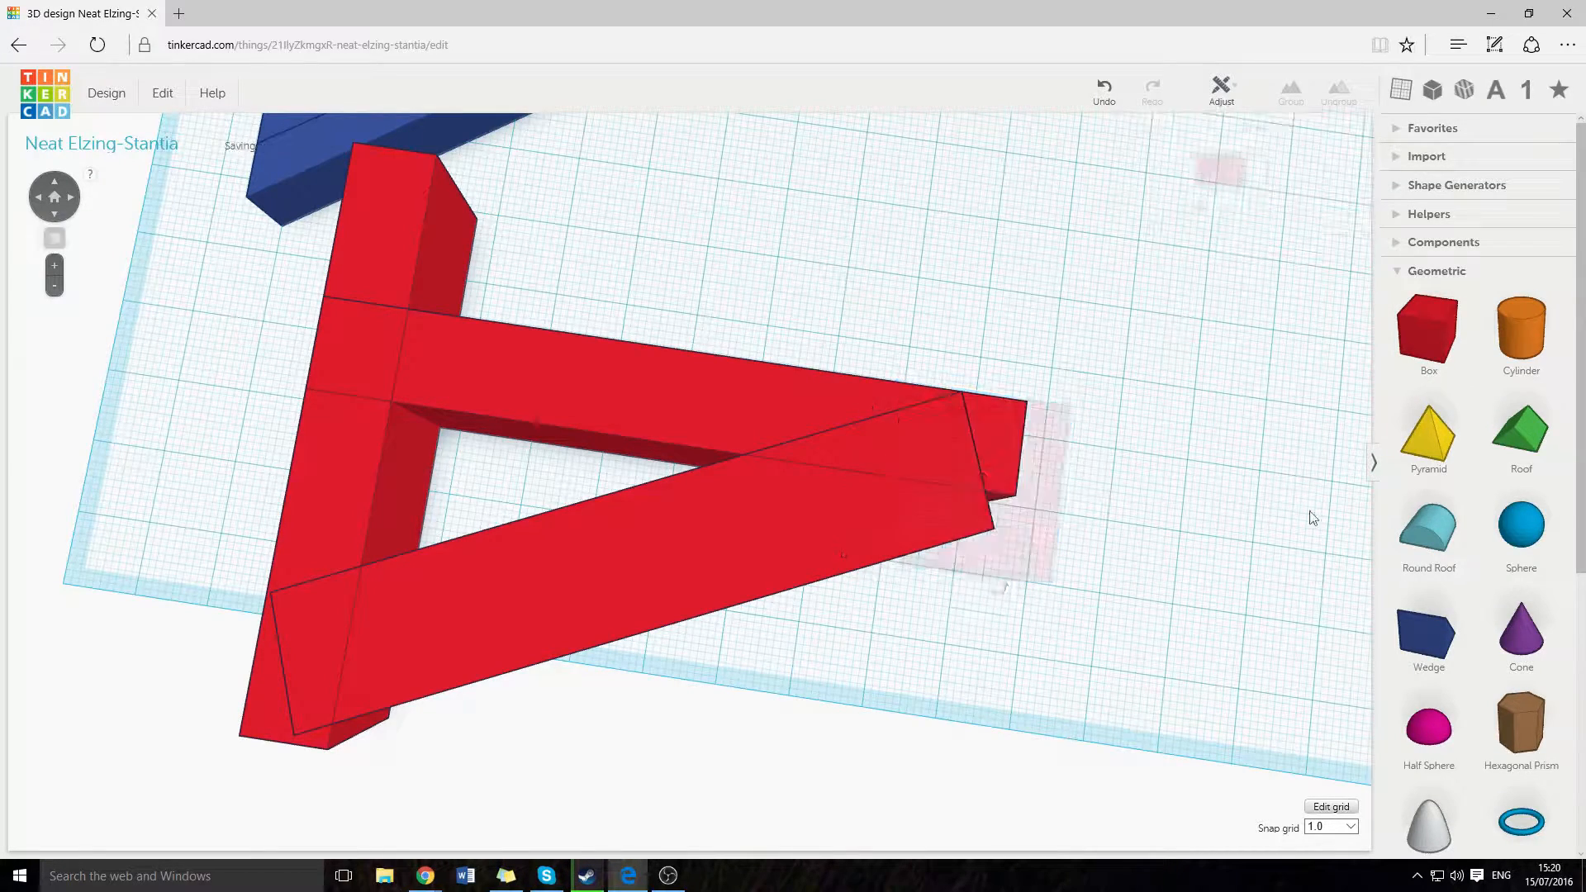
pyautogui.moveTo(1520, 431); pyautogui.dragTo(935, 654)
pyautogui.scroll(-5, 1063, 603)
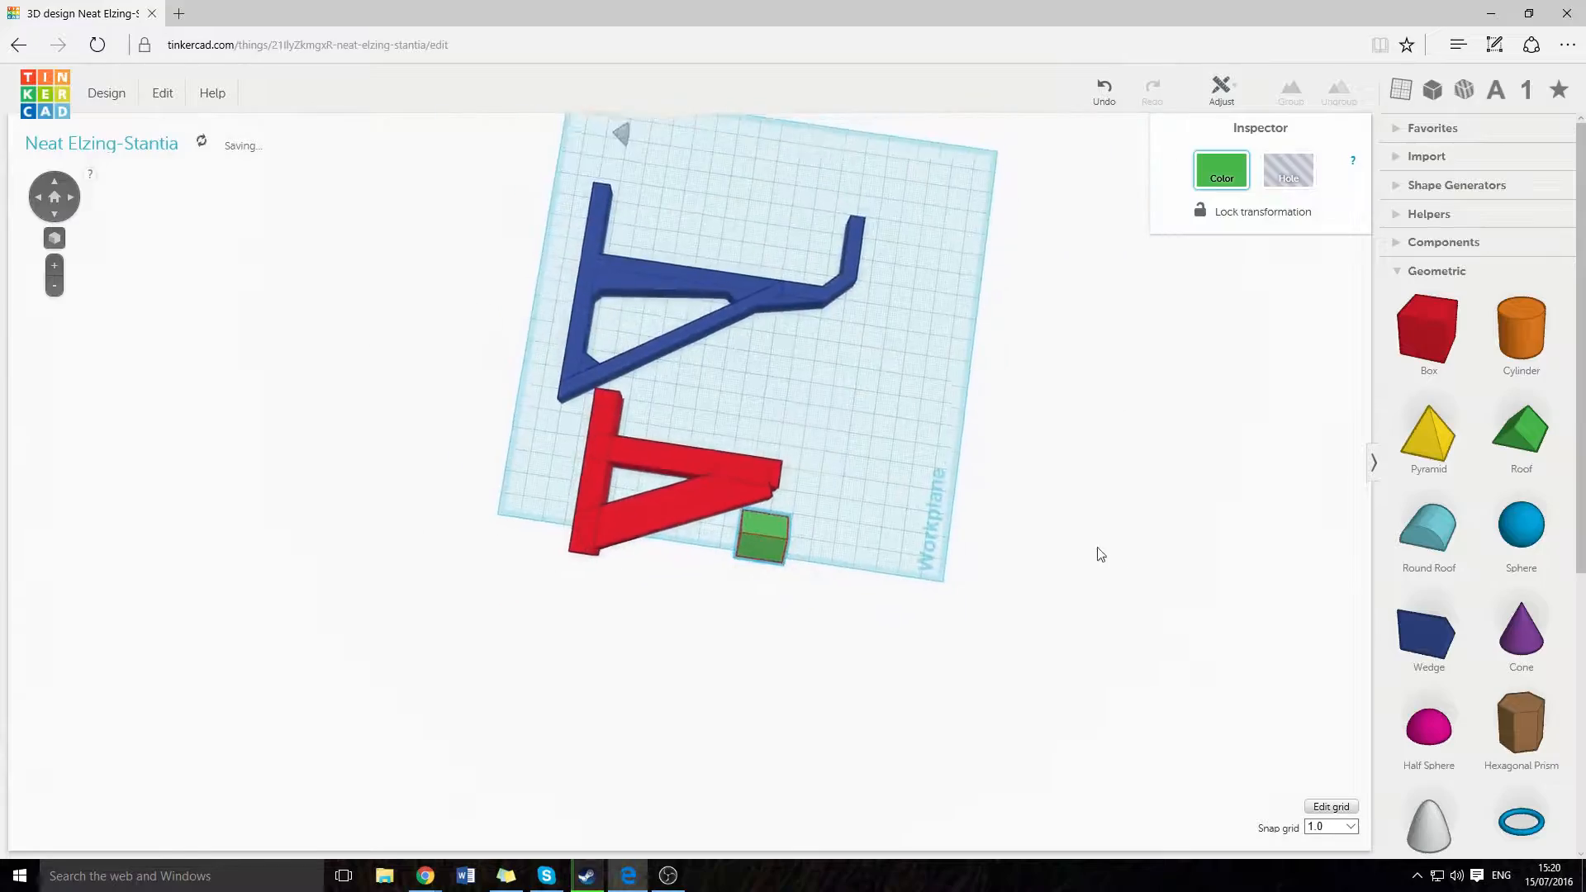
pyautogui.moveTo(1101, 553); pyautogui.dragTo(878, 532, button='middle')
# Tip the roof shape onto its triangular end and move it against the tip where the red bars meet.
pyautogui.scroll(3, 826, 531)
pyautogui.moveTo(800, 531); pyautogui.dragTo(814, 343, button='right')
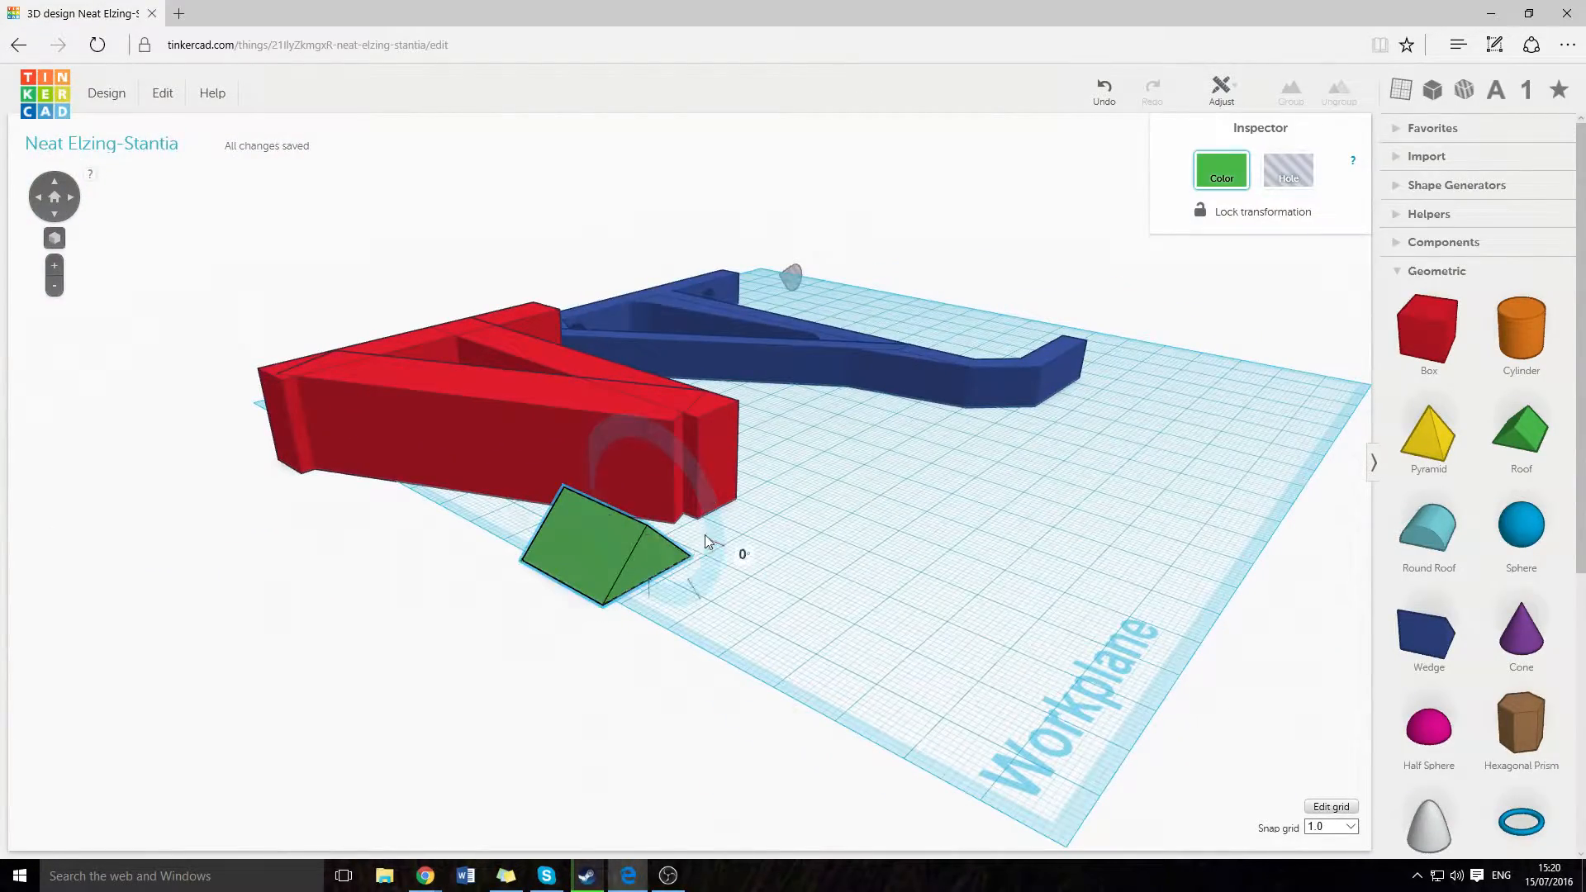
pyautogui.moveTo(706, 541); pyautogui.dragTo(679, 586)
pyautogui.scroll(5, 679, 587)
pyautogui.moveTo(596, 475); pyautogui.dragTo(828, 630, button='right')
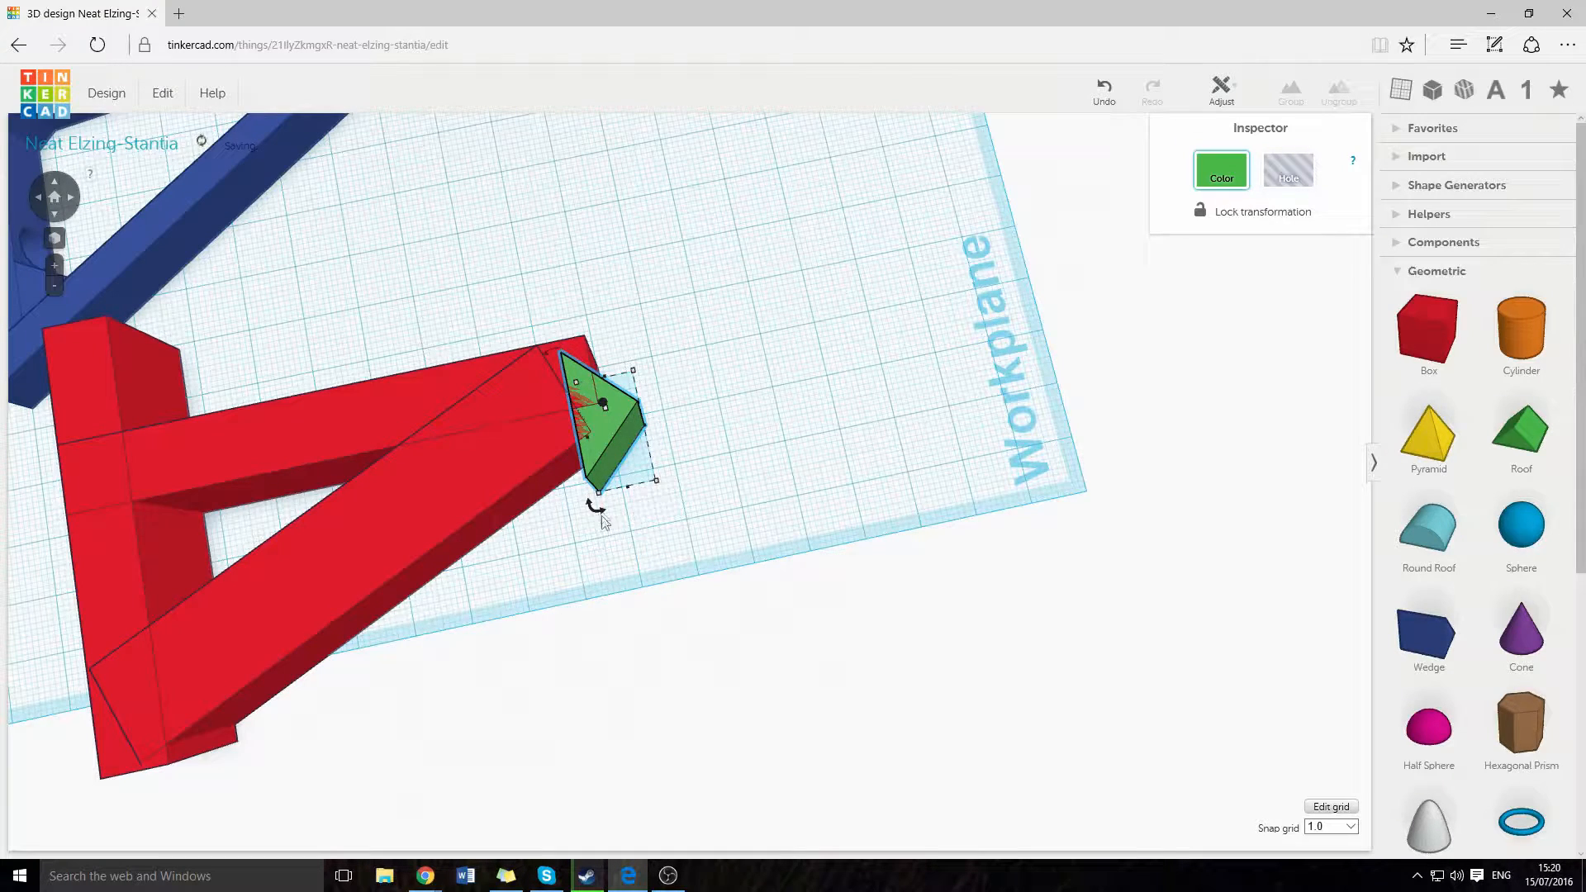
# Rotate the roof shape on the workplane and stretch it to about 35 by 18 mm over the tip of the bars.
pyautogui.moveTo(590, 513); pyautogui.dragTo(735, 489)
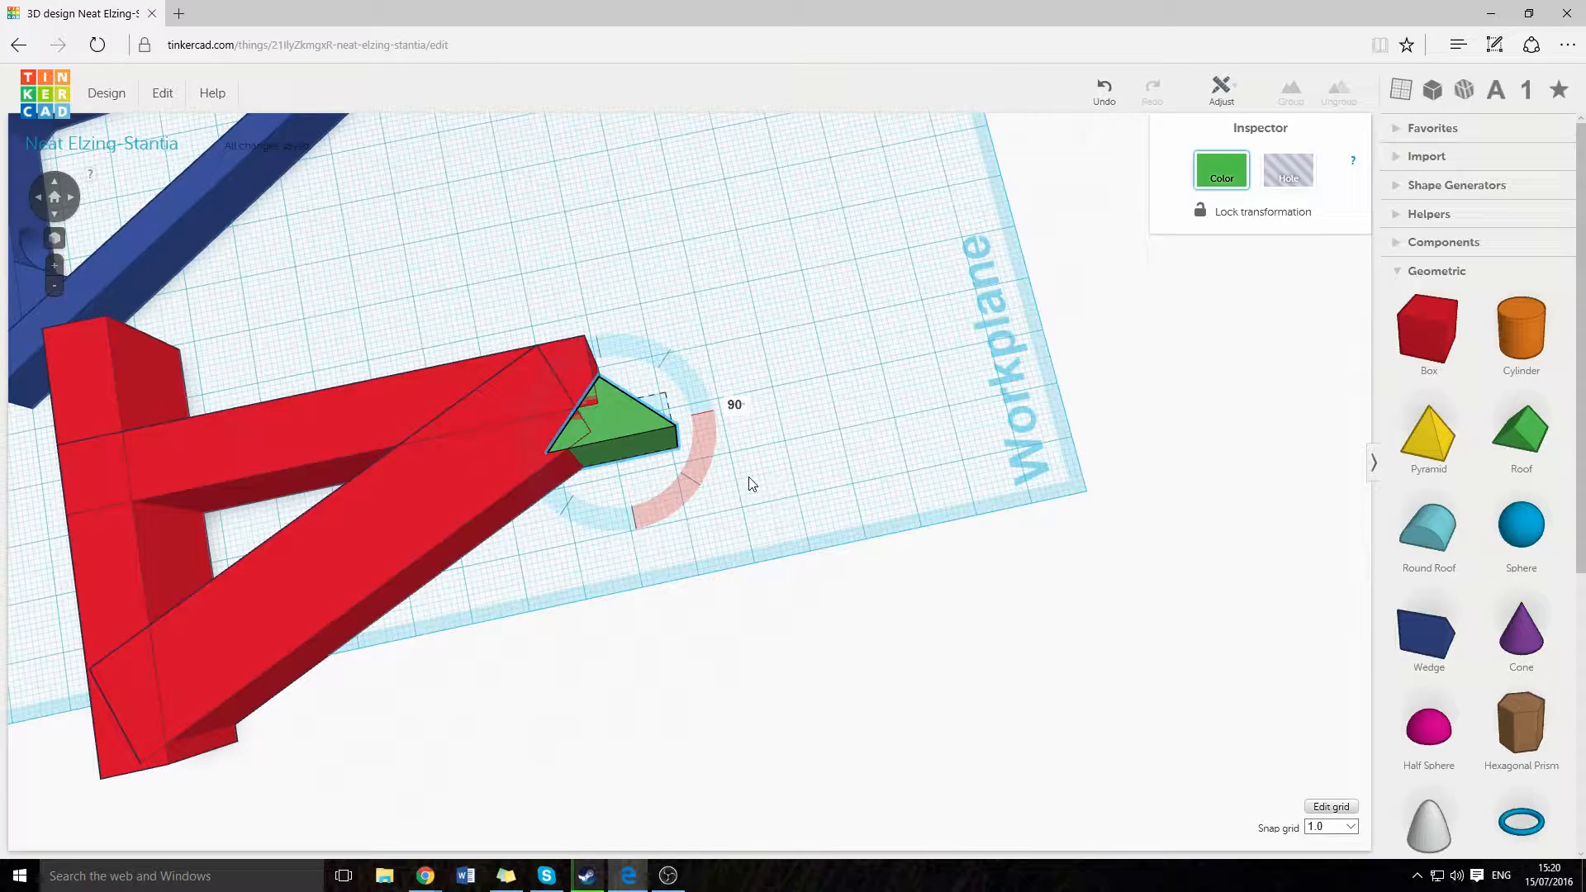
pyautogui.moveTo(734, 414); pyautogui.dragTo(734, 413)
pyautogui.moveTo(609, 457); pyautogui.dragTo(767, 446)
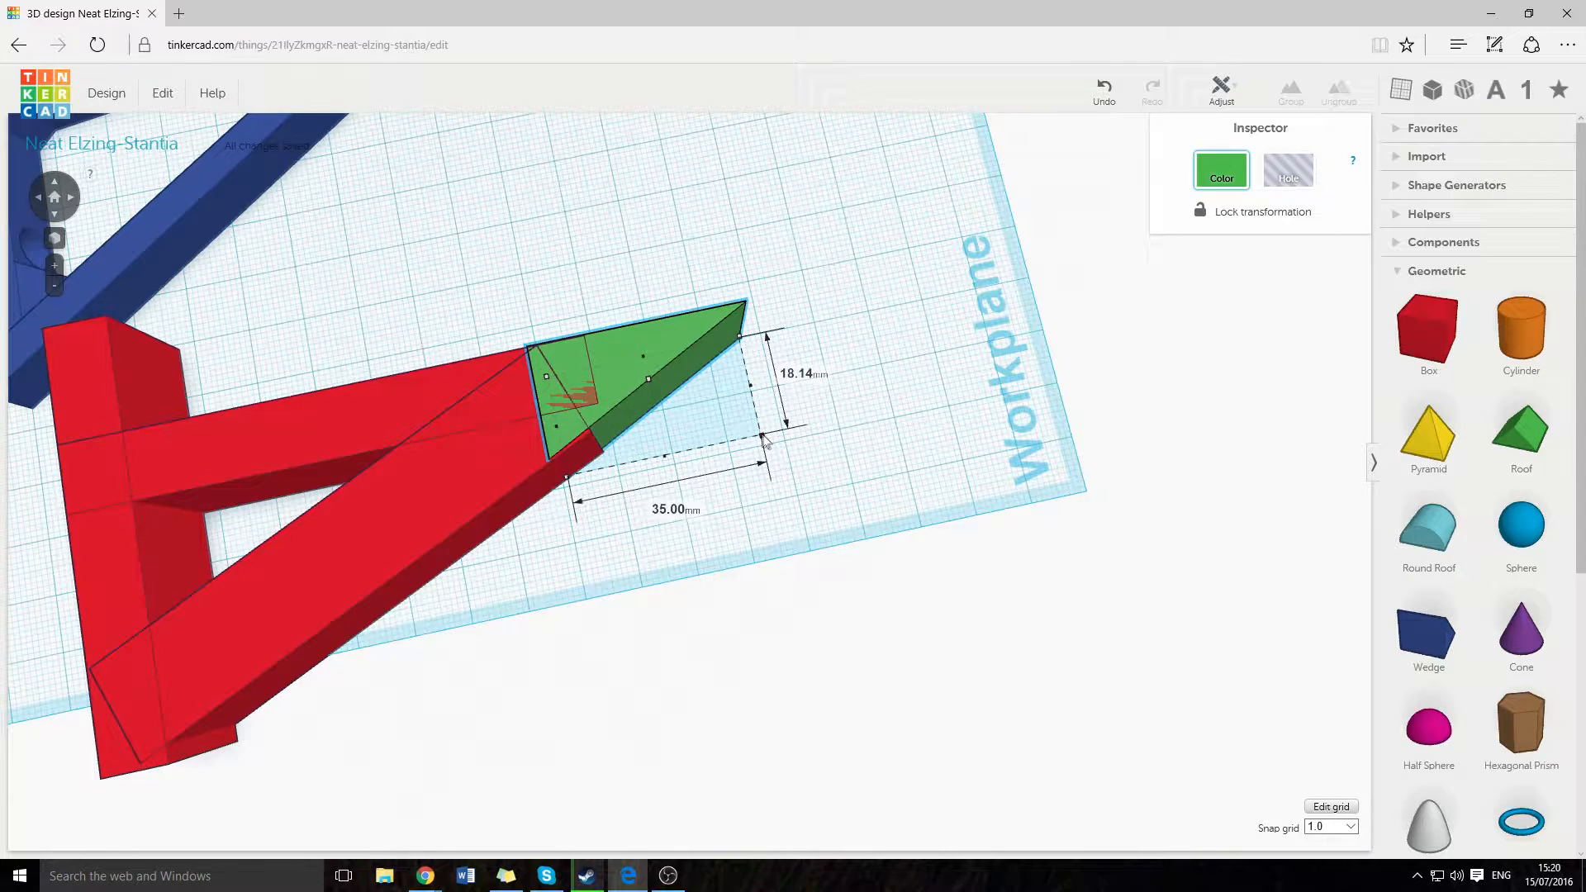
# Group the roof shape with the horizontal red bar and the diagonal brace.
pyautogui.click(804, 355)
pyautogui.moveTo(783, 482); pyautogui.dragTo(782, 484)
pyautogui.hotkey('ctrl', 'g')
pyautogui.scroll(3, 687, 288)
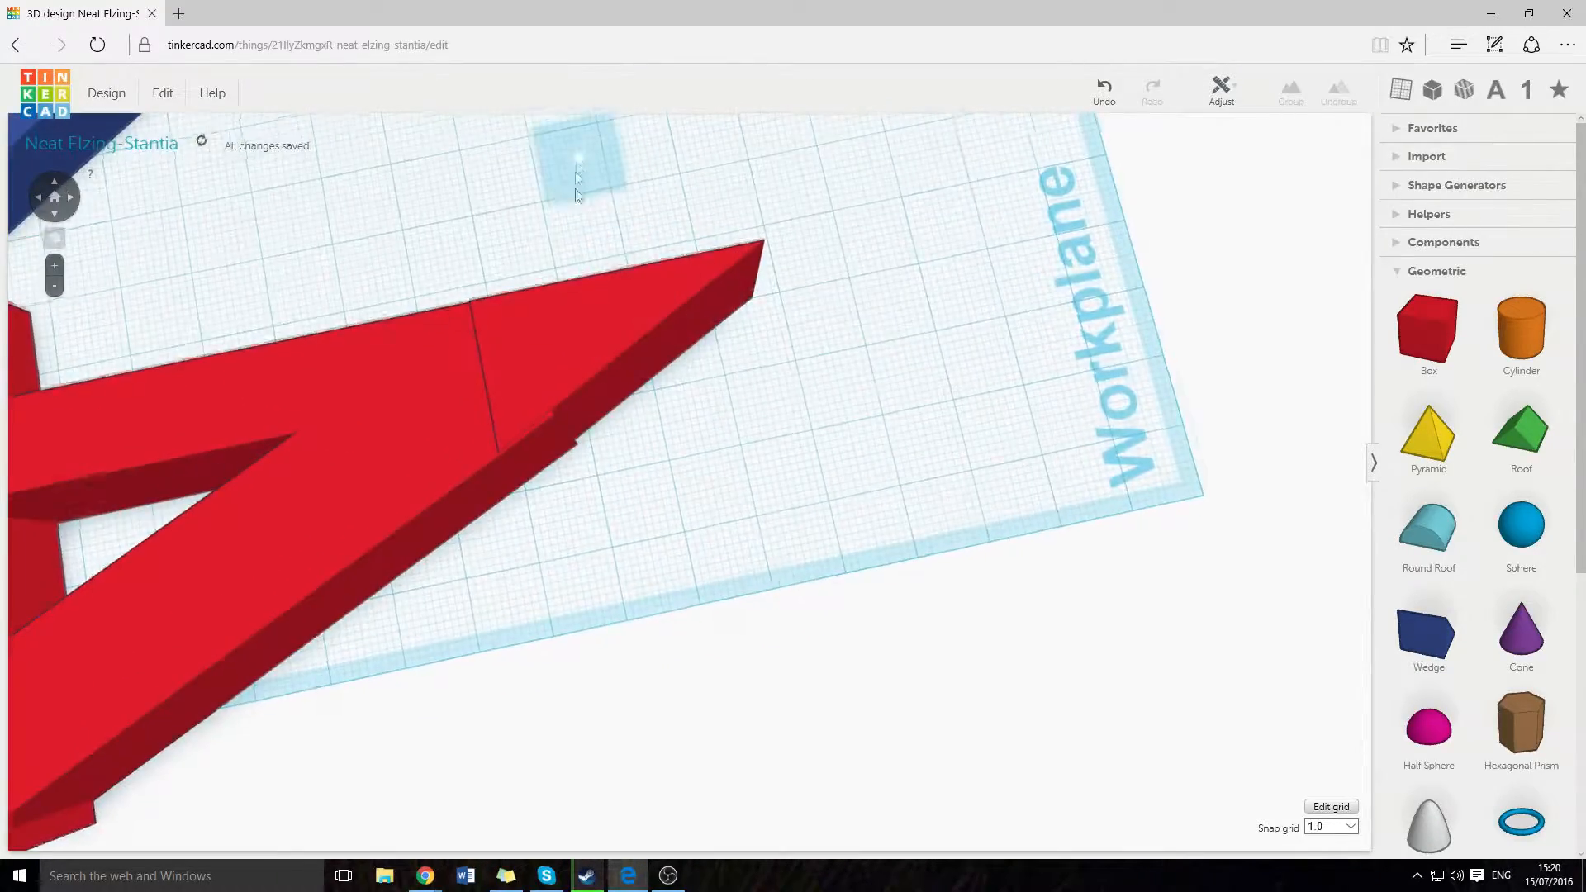
# Delete the grouped red arm and the remaining red upright bar, leaving only the blue bracket.
pyautogui.moveTo(578, 165); pyautogui.dragTo(405, 311, button='middle')
pyautogui.moveTo(713, 460); pyautogui.dragTo(500, 495, button='right')
pyautogui.scroll(-4, 501, 495)
pyautogui.moveTo(396, 427); pyautogui.dragTo(607, 429, button='middle')
pyautogui.scroll(2, 607, 429)
pyautogui.click(835, 464)
pyautogui.press('Delete')
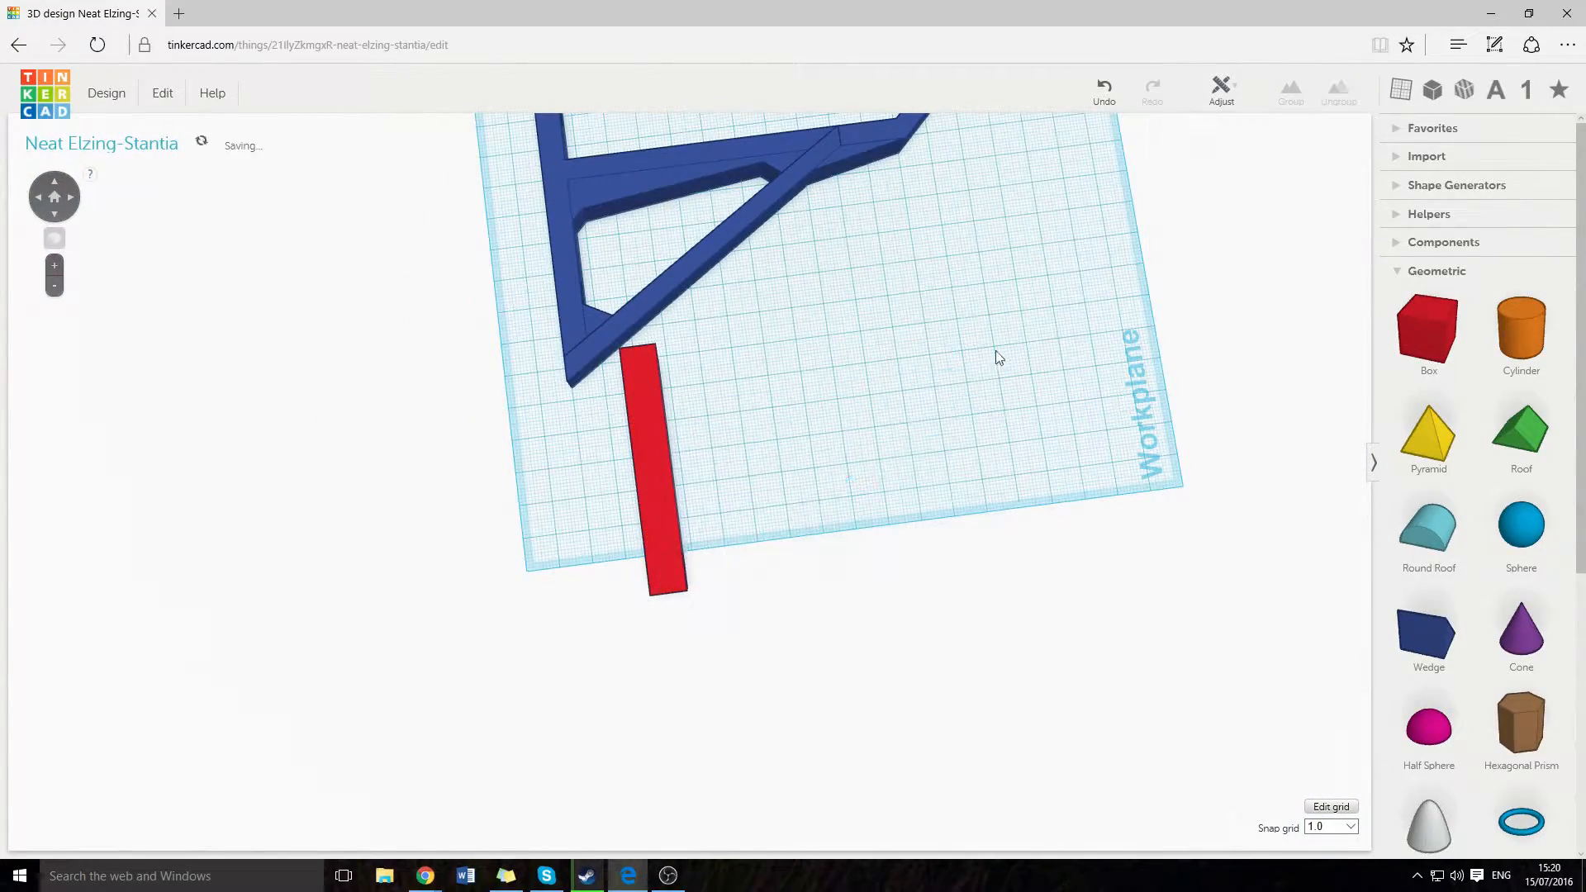
pyautogui.click(658, 477)
pyautogui.press('Delete')
# Ungroup the blue bracket into its separate parts and select the white frame to show it.
pyautogui.scroll(5, 779, 460)
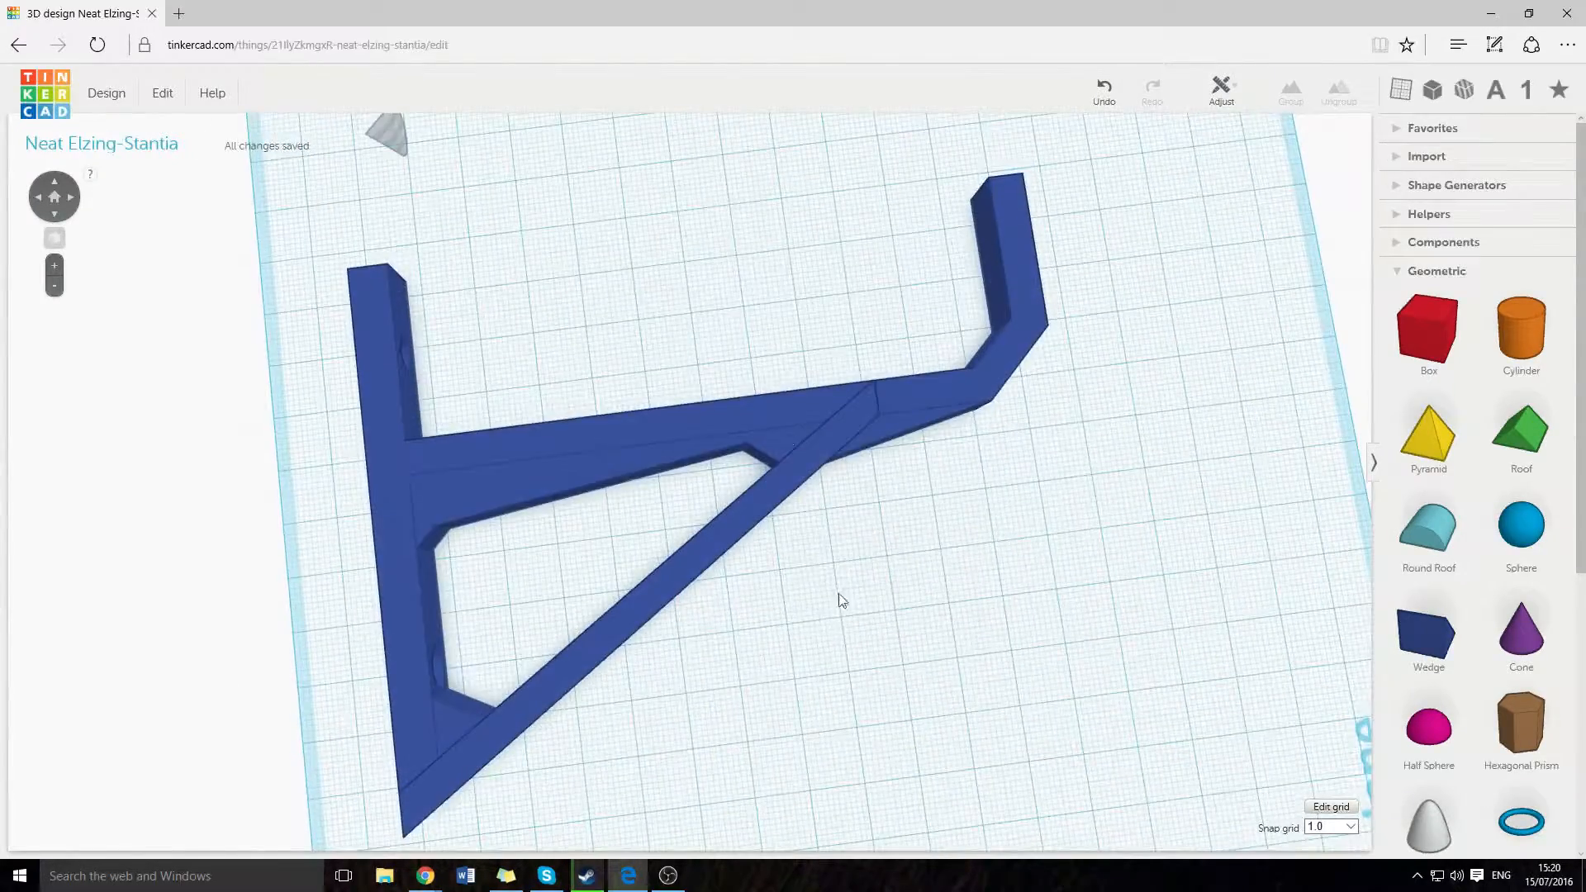
pyautogui.click(831, 423)
pyautogui.click(1326, 101)
pyautogui.moveTo(1215, 500); pyautogui.dragTo(334, 289, button='right')
pyautogui.scroll(-2, 478, 360)
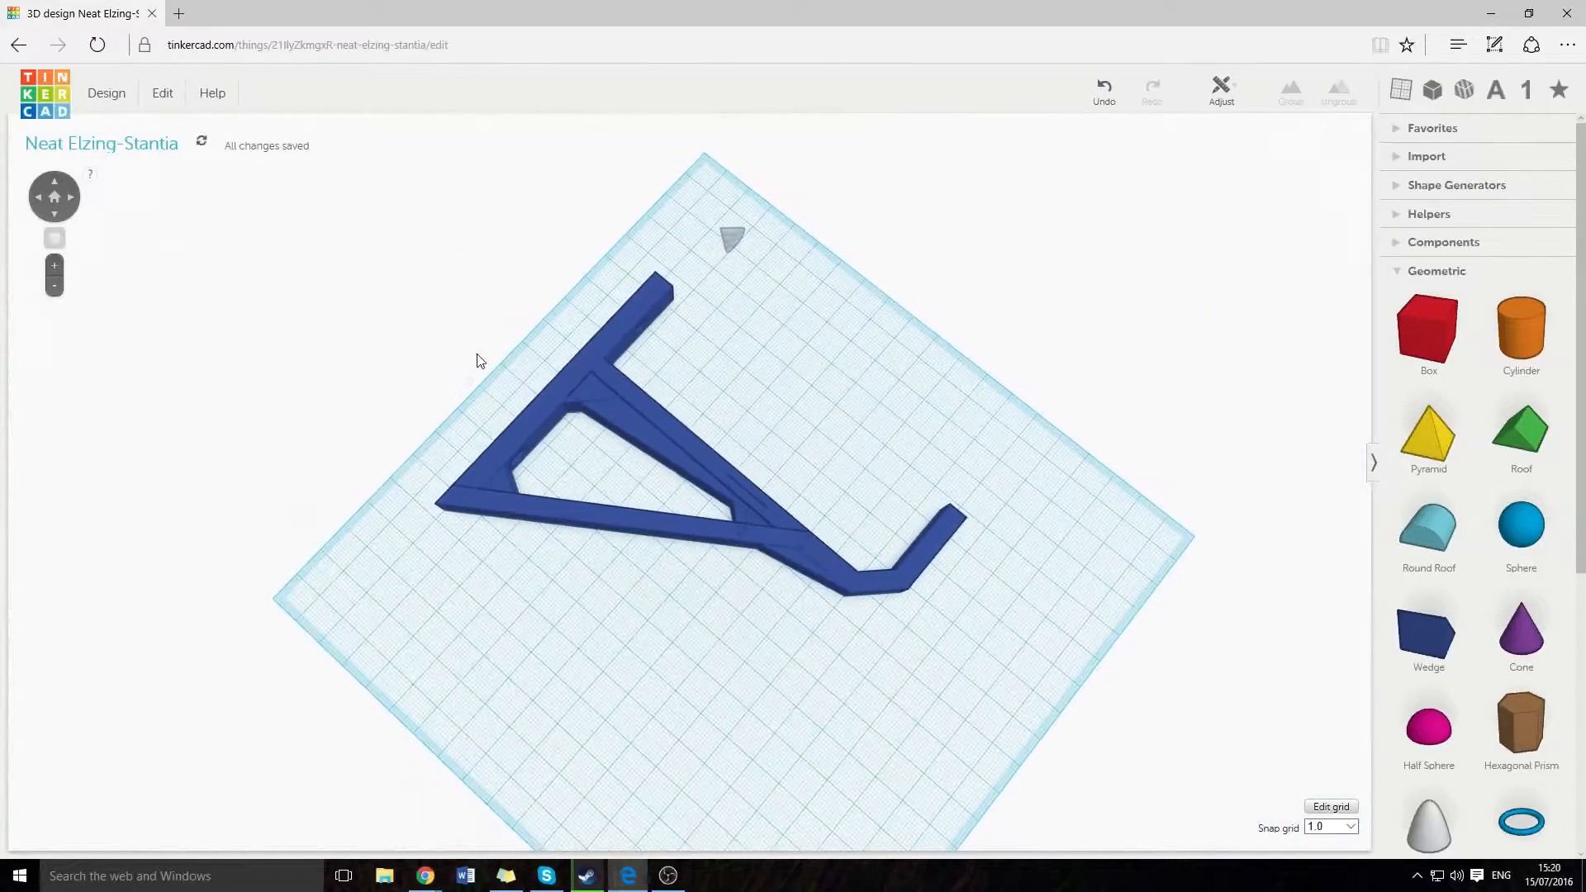
pyautogui.hotkey('ctrl', 'z')
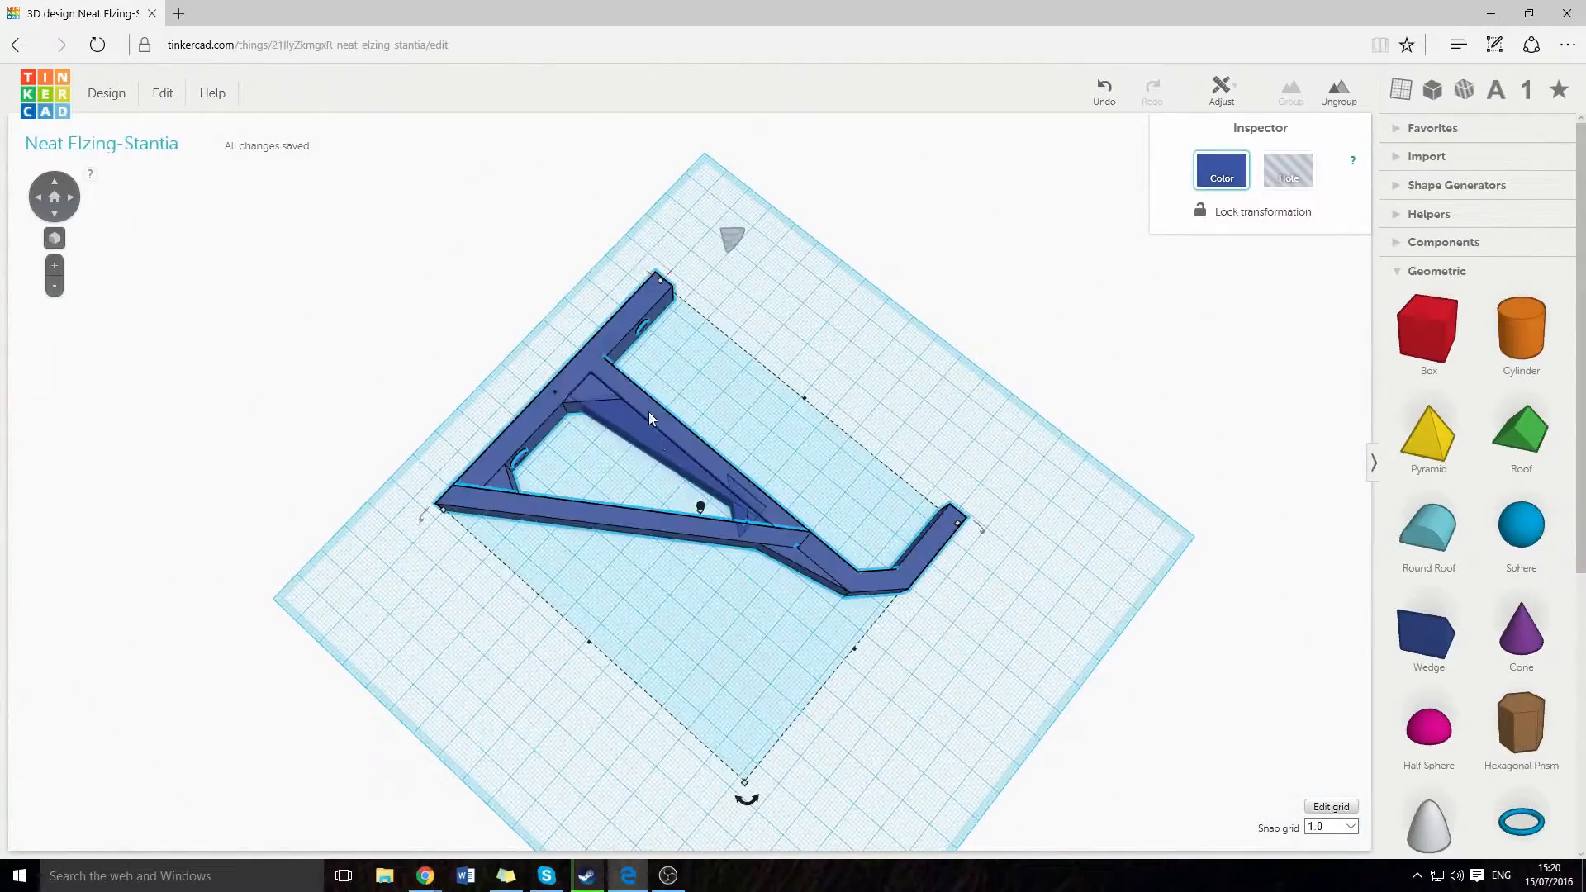
pyautogui.click(1332, 100)
pyautogui.hotkey('ctrl', 'z')
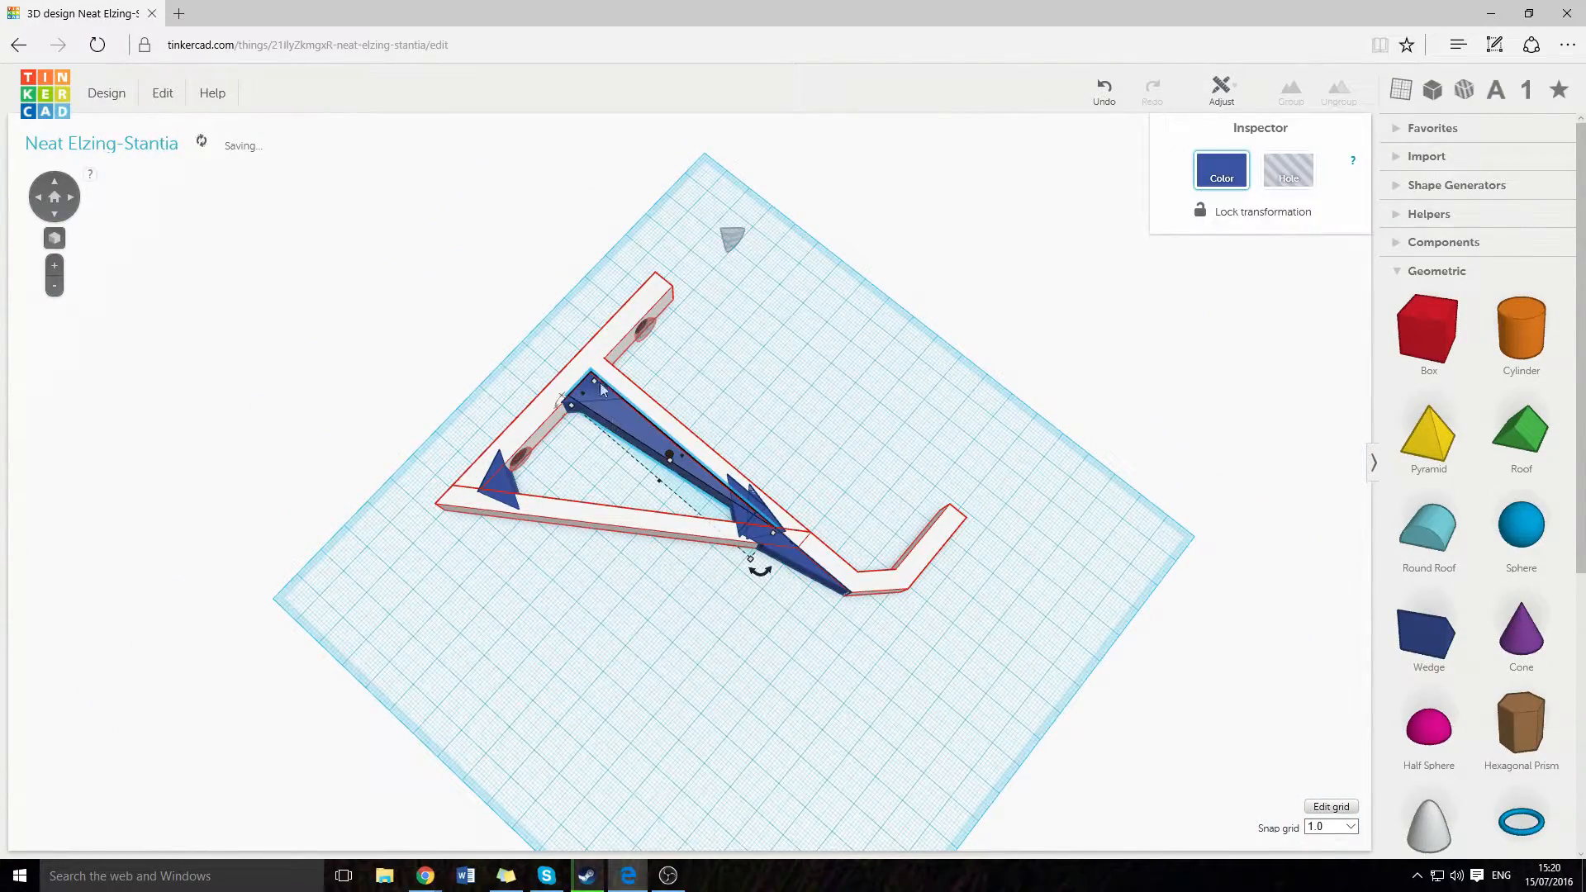
pyautogui.click(1338, 92)
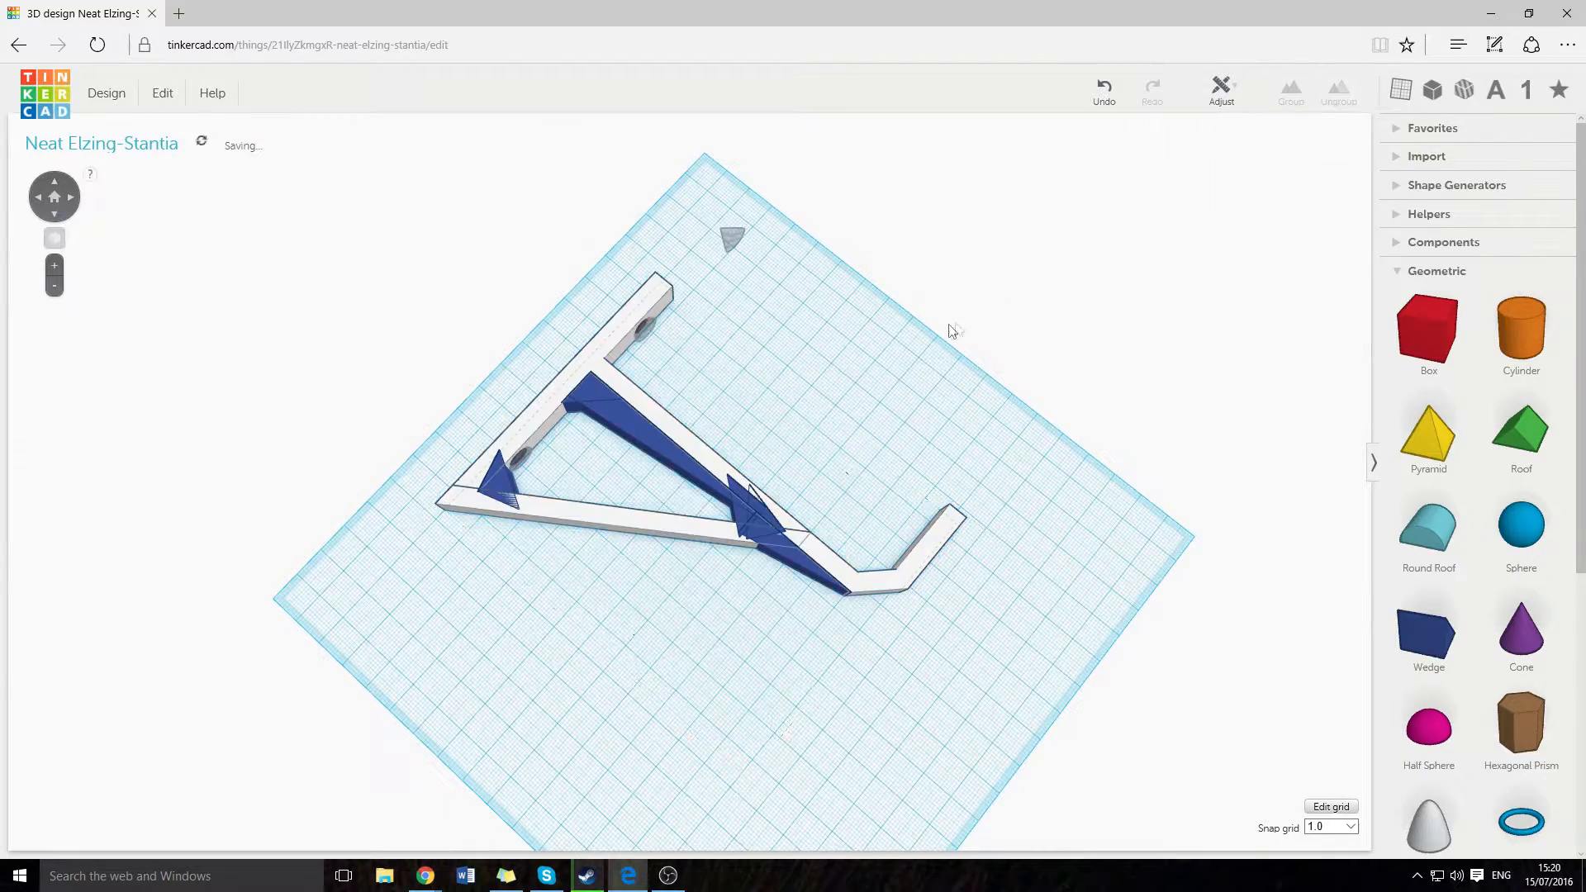
pyautogui.click(593, 357)
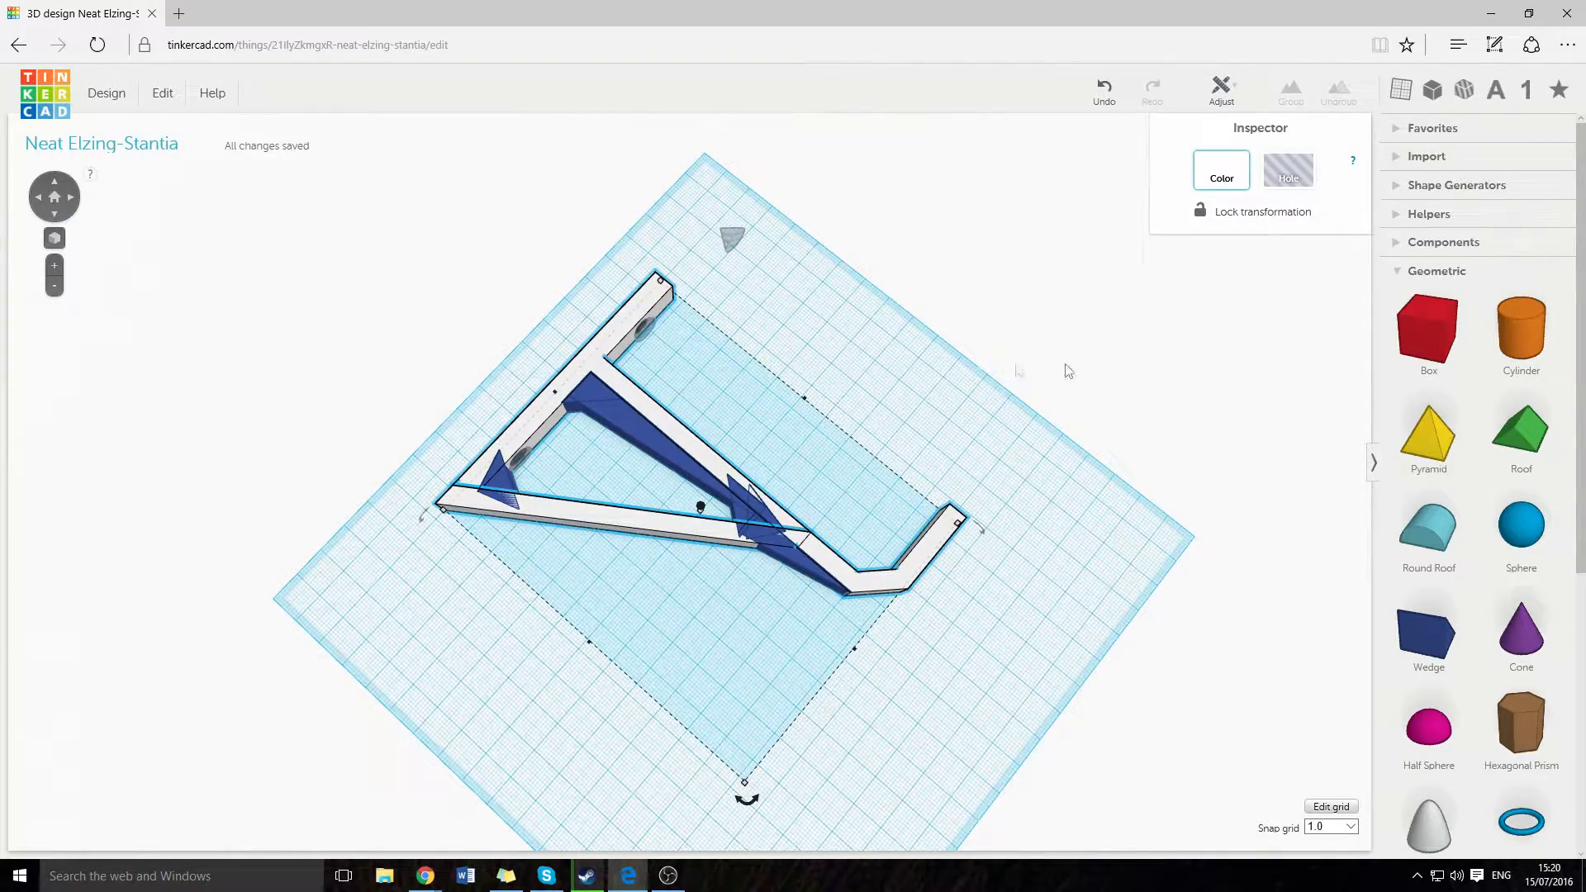
pyautogui.click(1105, 387)
# Move the white frame away from the blue reinforcing wedges, and undo the move.
pyautogui.scroll(4, 965, 429)
pyautogui.click(542, 289)
pyautogui.scroll(-2, 767, 380)
pyautogui.scroll(-3, 767, 380)
pyautogui.moveTo(638, 397); pyautogui.dragTo(464, 554)
pyautogui.click(867, 725)
pyautogui.moveTo(741, 718); pyautogui.dragTo(850, 687, button='right')
pyautogui.scroll(4, 850, 687)
pyautogui.scroll(-5, 852, 694)
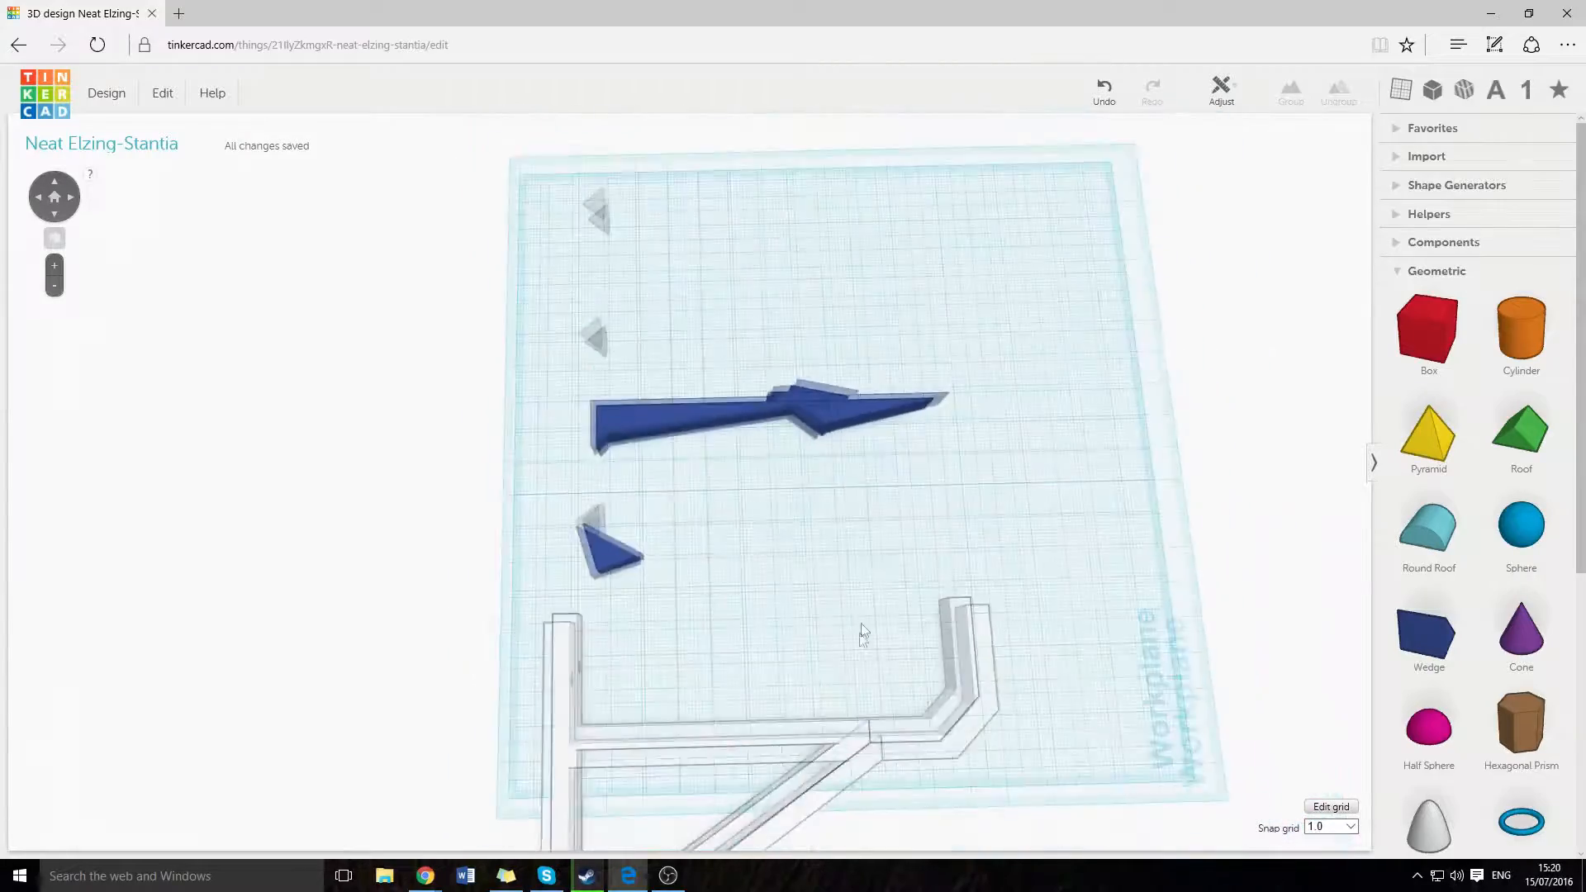
pyautogui.hotkey('ctrl', 'z')
pyautogui.scroll(6, 860, 561)
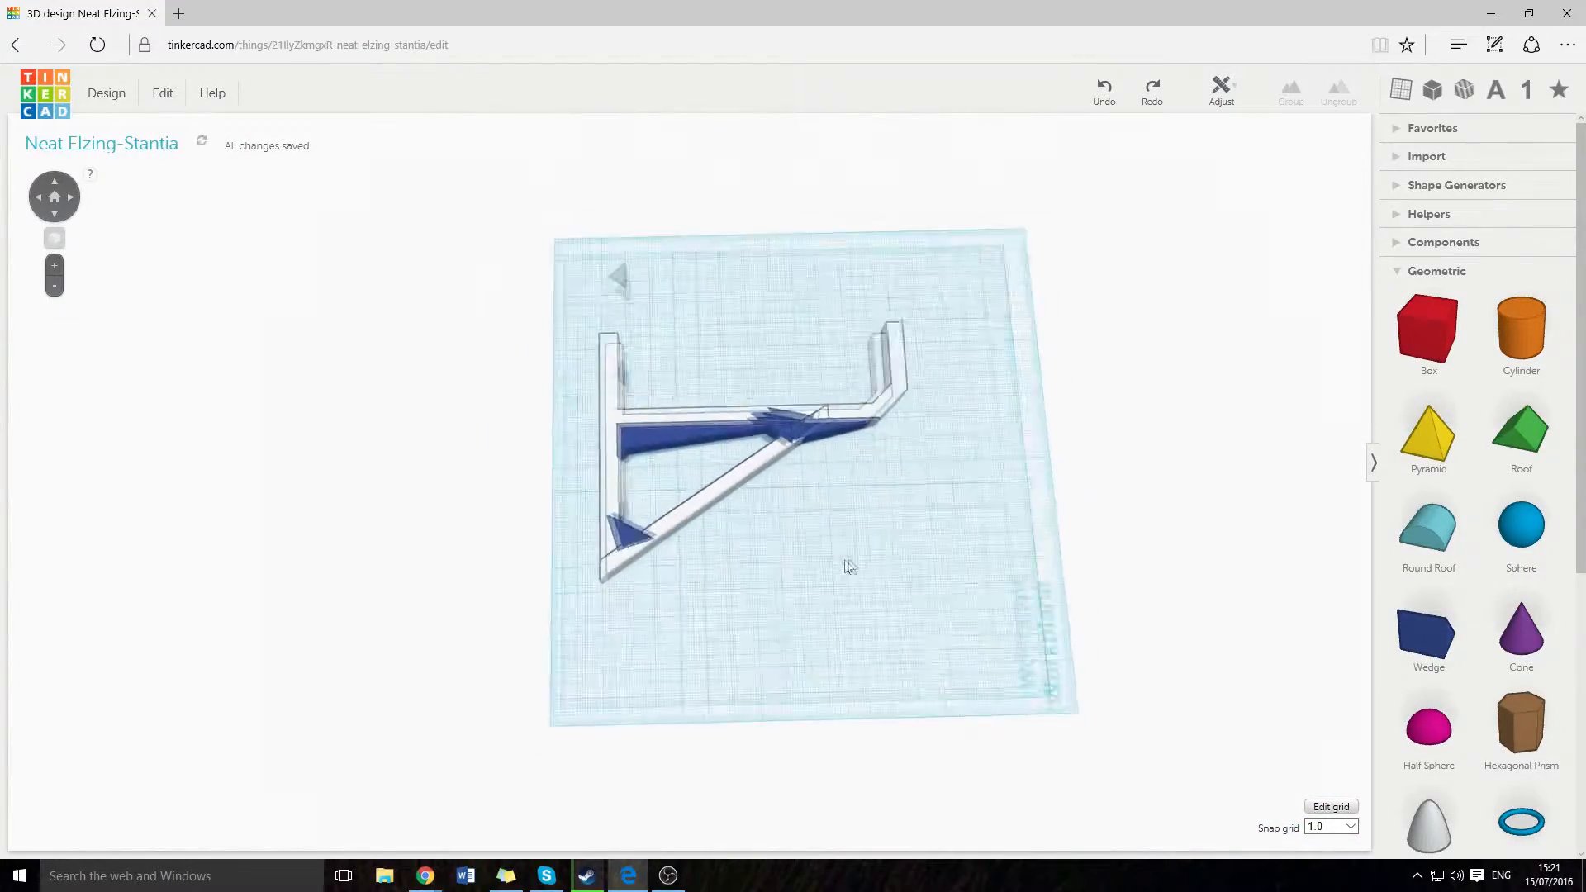
# Examine how the blue wedges and small hole shapes fit against the joints of the white frame.
pyautogui.moveTo(1018, 529); pyautogui.dragTo(942, 573, button='right')
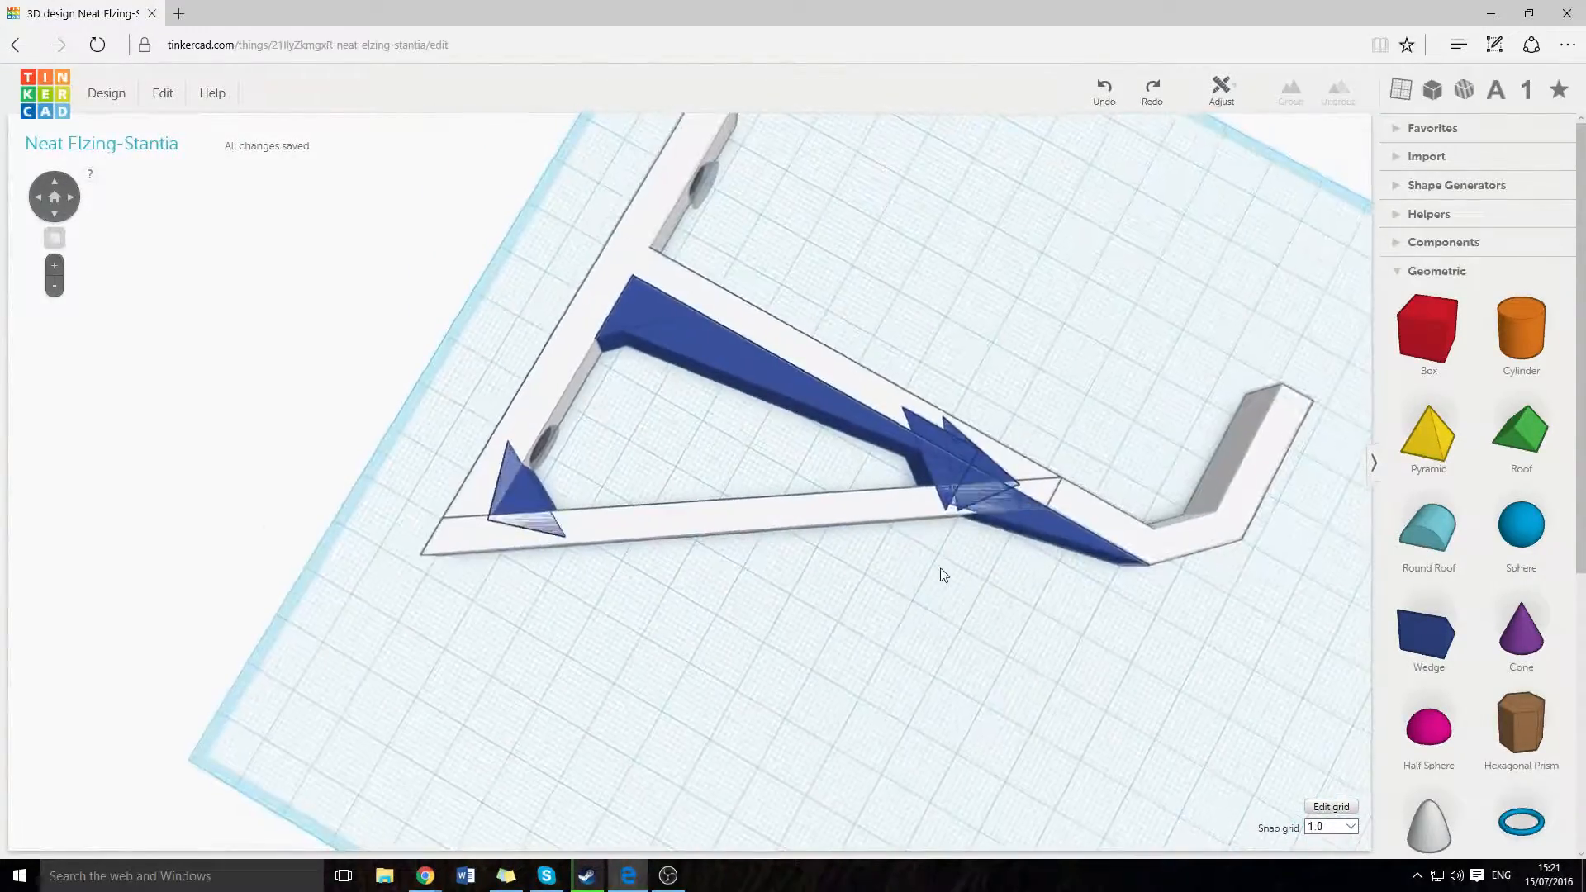
pyautogui.scroll(4, 952, 588)
pyautogui.moveTo(1093, 592); pyautogui.dragTo(555, 528, button='middle')
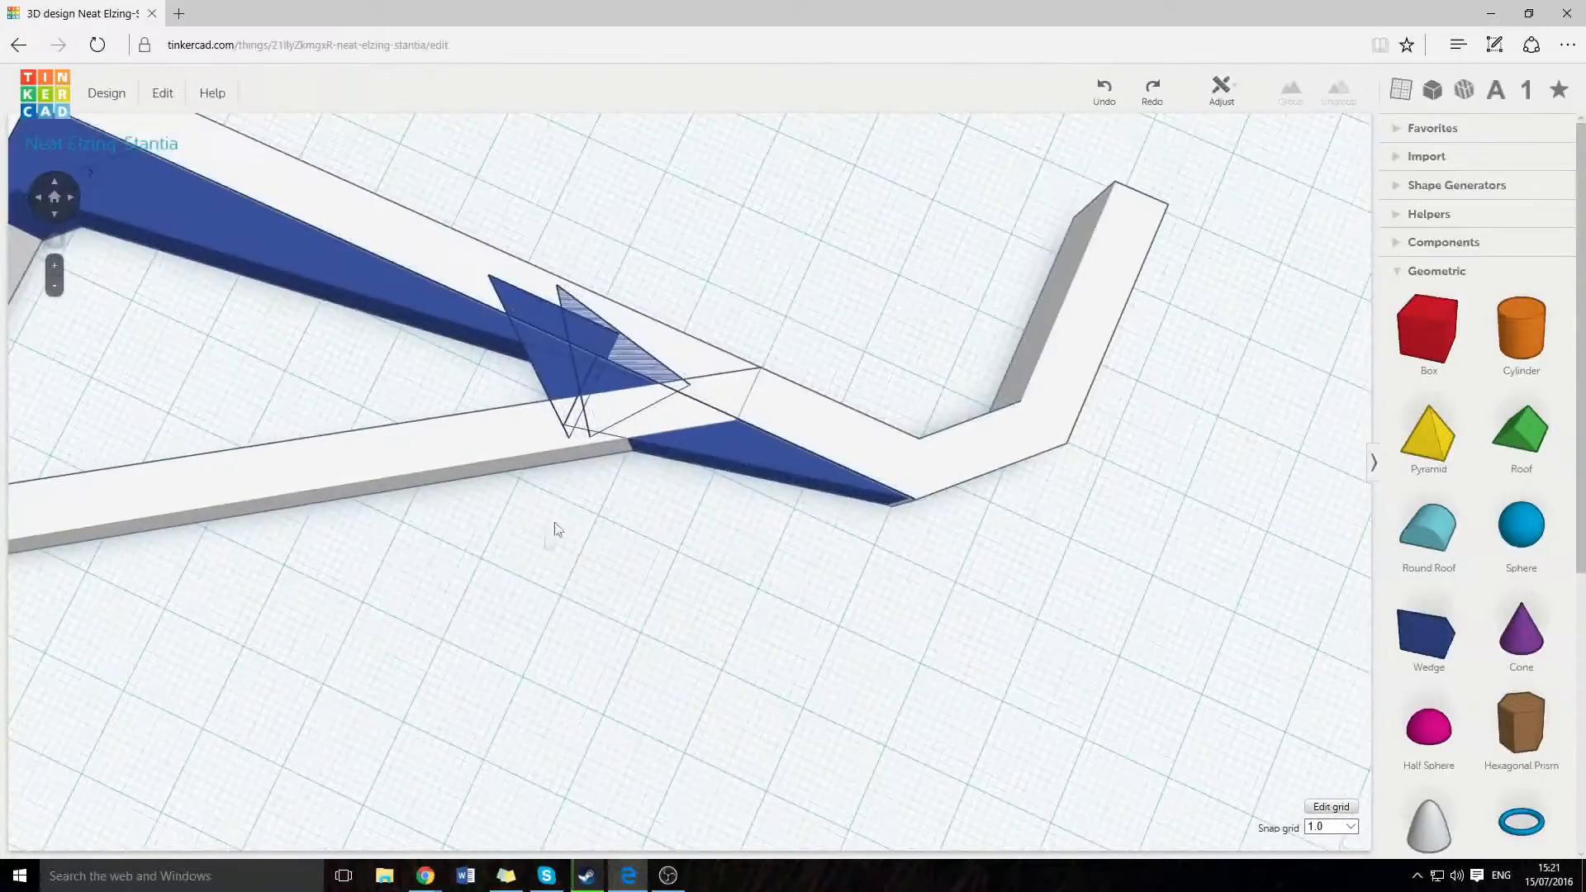
pyautogui.click(626, 350)
pyautogui.click(1092, 605)
pyautogui.scroll(-5, 864, 541)
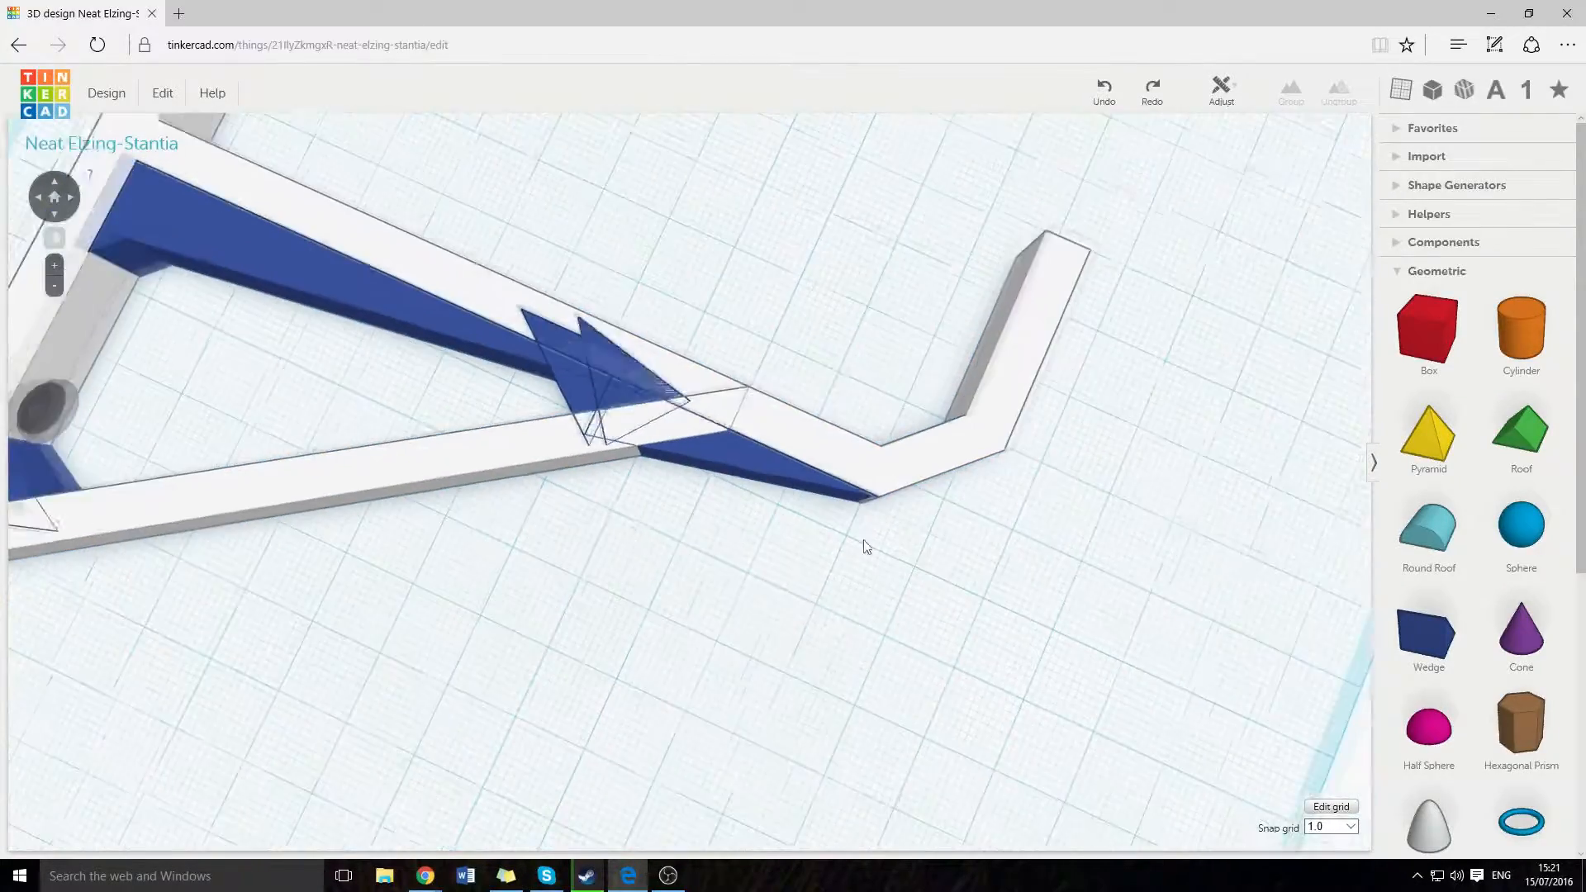
pyautogui.scroll(-5, 641, 562)
pyautogui.scroll(7, 641, 567)
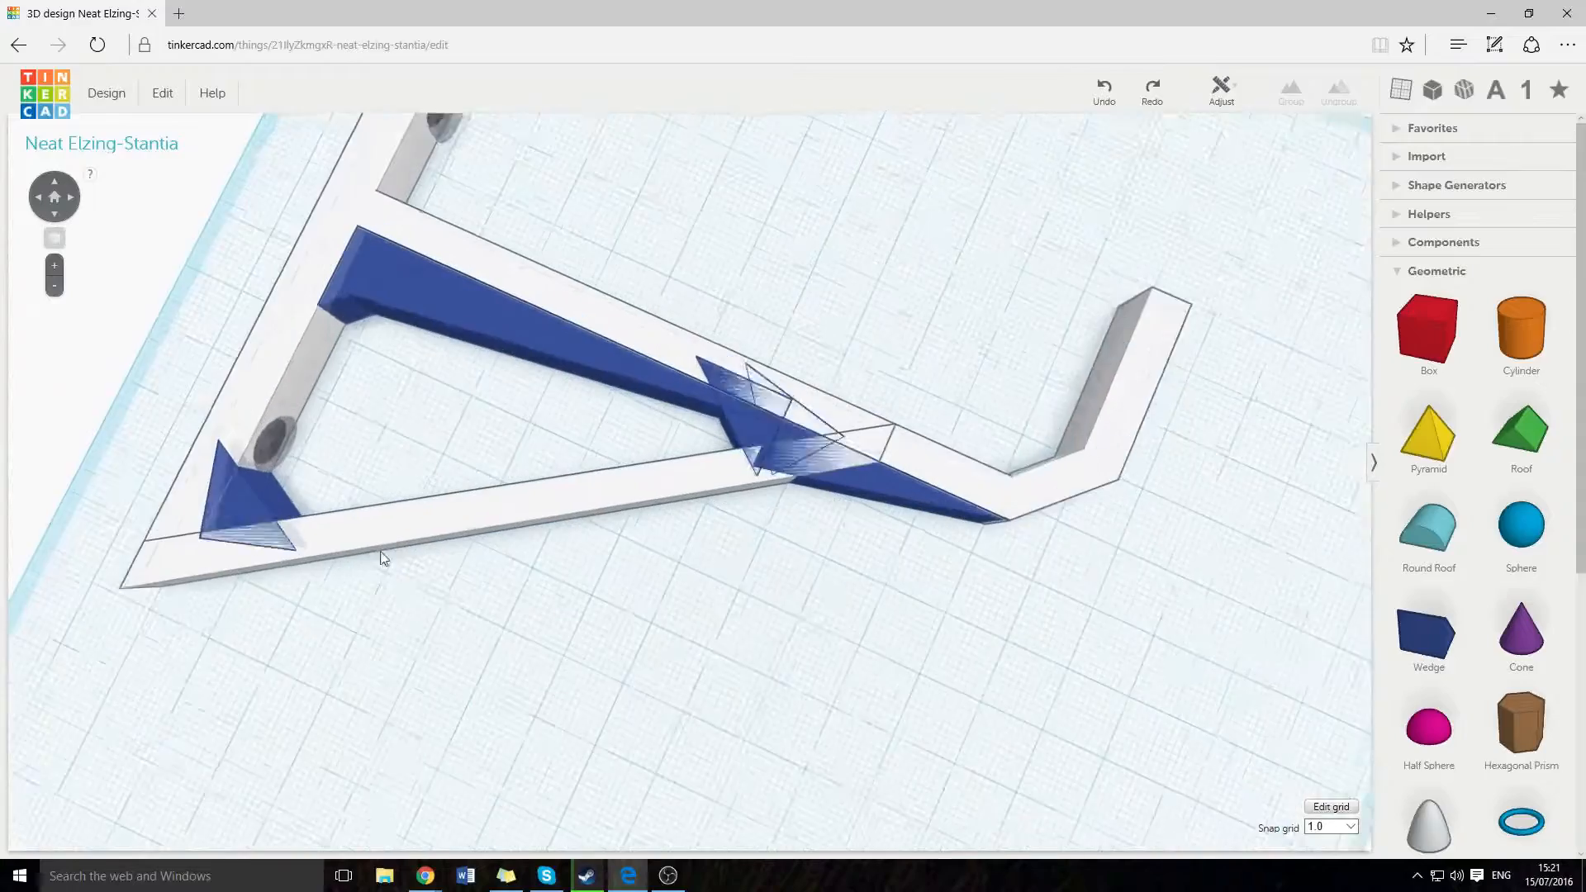
pyautogui.moveTo(626, 548); pyautogui.dragTo(517, 450, button='right')
pyautogui.moveTo(867, 379); pyautogui.dragTo(764, 517, button='middle')
pyautogui.moveTo(542, 528); pyautogui.dragTo(889, 274, button='right')
# Select all the bracket's parts and group them back into one shape.
pyautogui.moveTo(655, 400); pyautogui.dragTo(742, 602, button='right')
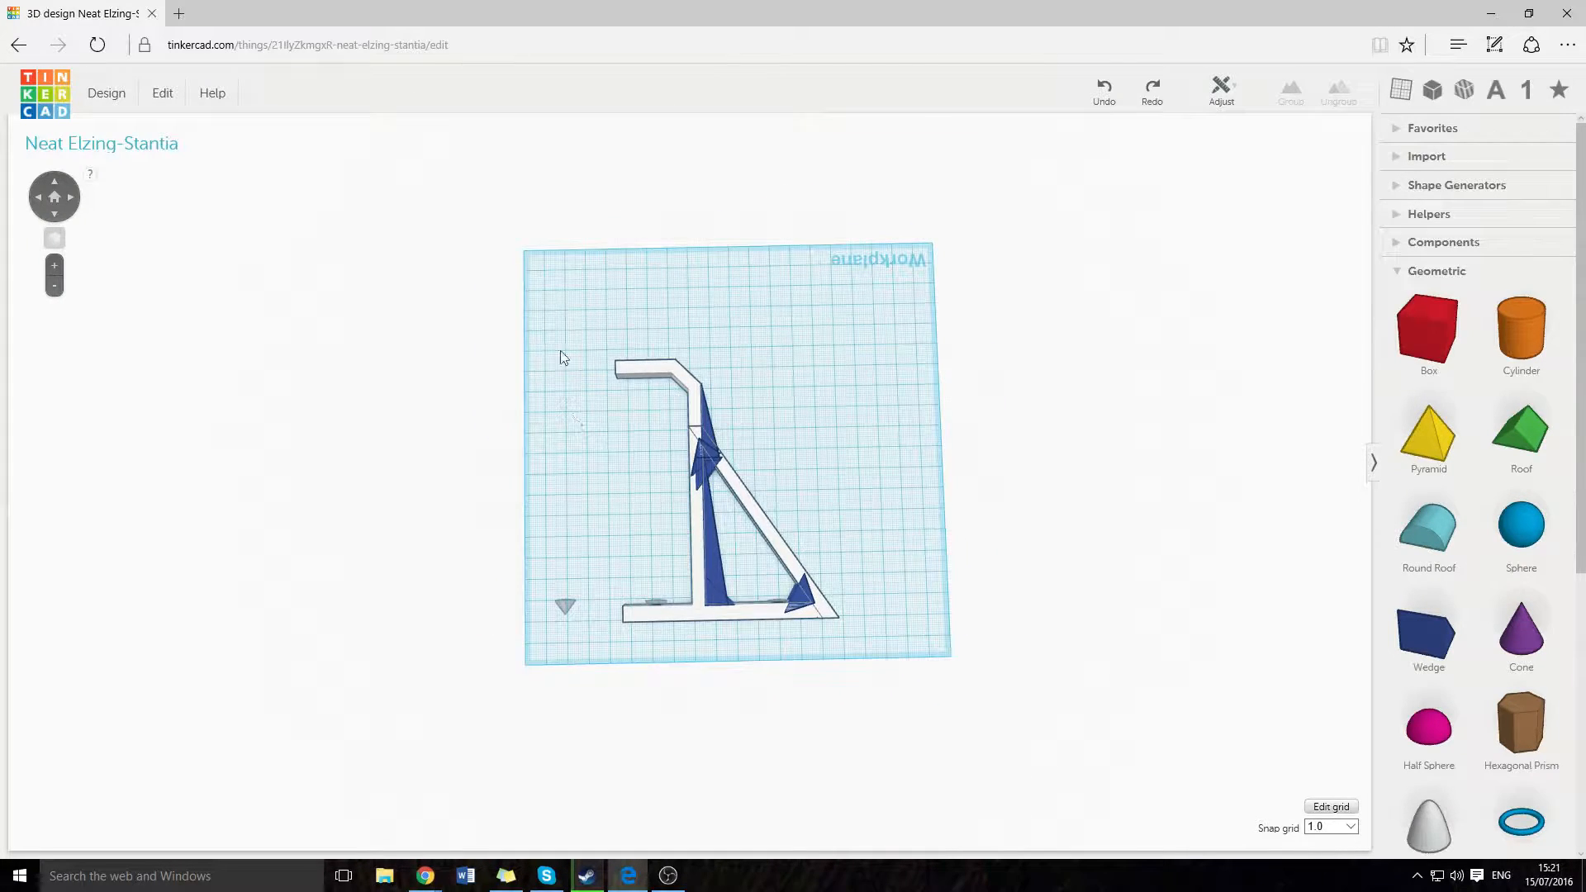
pyautogui.moveTo(842, 677); pyautogui.dragTo(842, 681)
pyautogui.hotkey('ctrl', 'g')
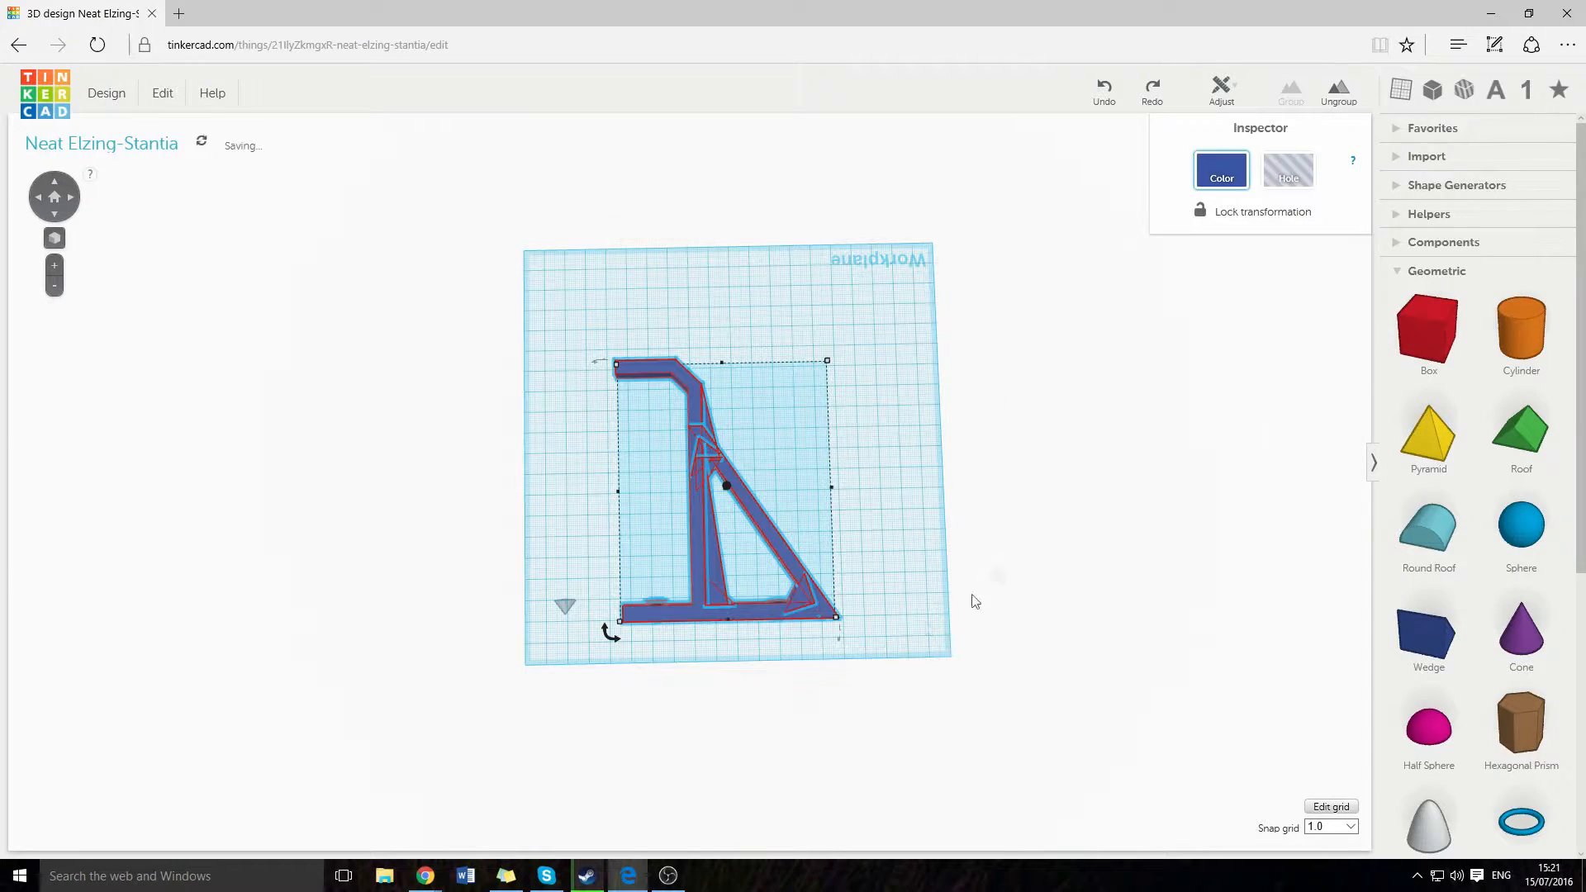
pyautogui.click(982, 578)
pyautogui.scroll(5, 988, 553)
# Add a red box on the workplane beside the bracket and an orange cylinder next to the box.
pyautogui.moveTo(925, 512); pyautogui.dragTo(684, 451, button='right')
pyautogui.scroll(-8, 532, 448)
pyautogui.moveTo(464, 481); pyautogui.dragTo(670, 316, button='middle')
pyautogui.moveTo(942, 528); pyautogui.dragTo(859, 528)
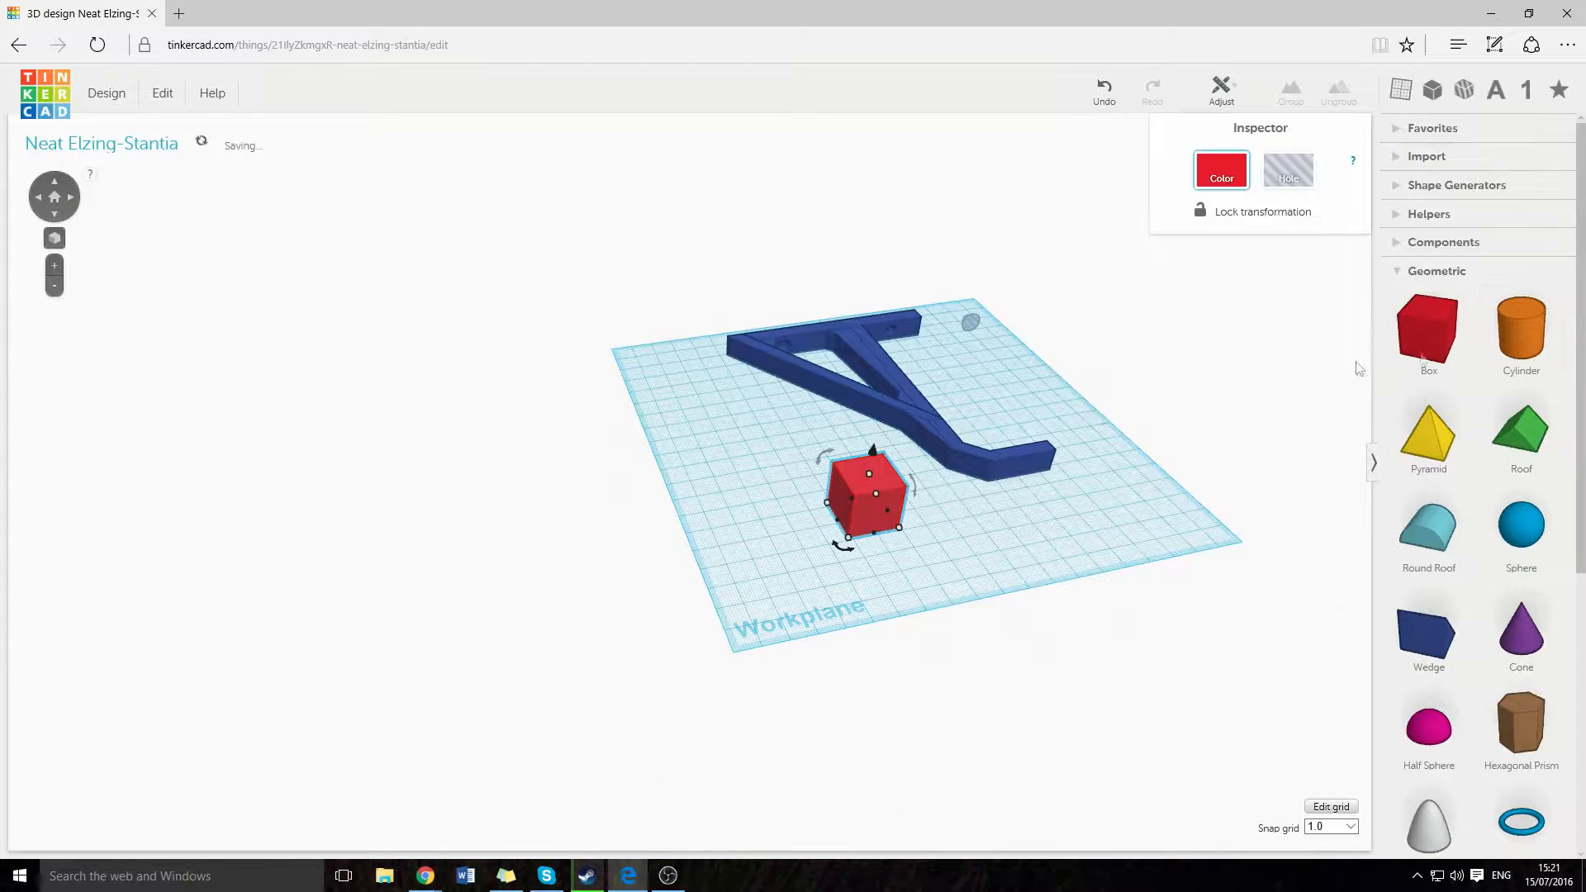
pyautogui.moveTo(1518, 318); pyautogui.dragTo(773, 570)
pyautogui.moveTo(772, 570); pyautogui.dragTo(875, 519, button='right')
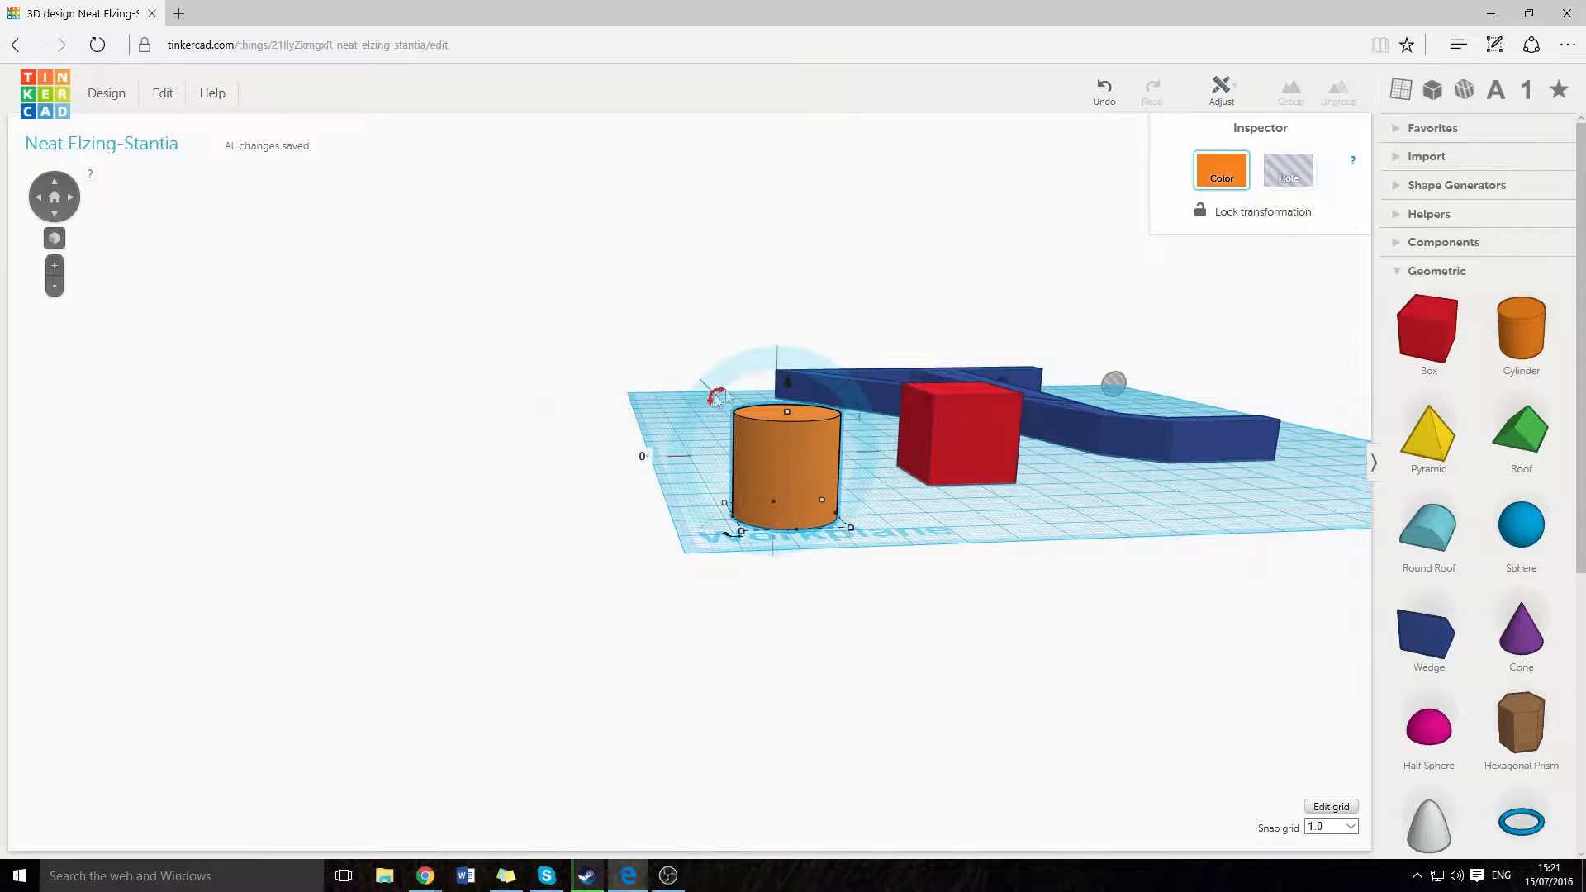
# Try tipping the orange cylinder onto its side, and undo the rotation.
pyautogui.moveTo(715, 396); pyautogui.dragTo(892, 418)
pyautogui.moveTo(883, 442); pyautogui.dragTo(888, 522, button='right')
pyautogui.hotkey('ctrl', 'z')
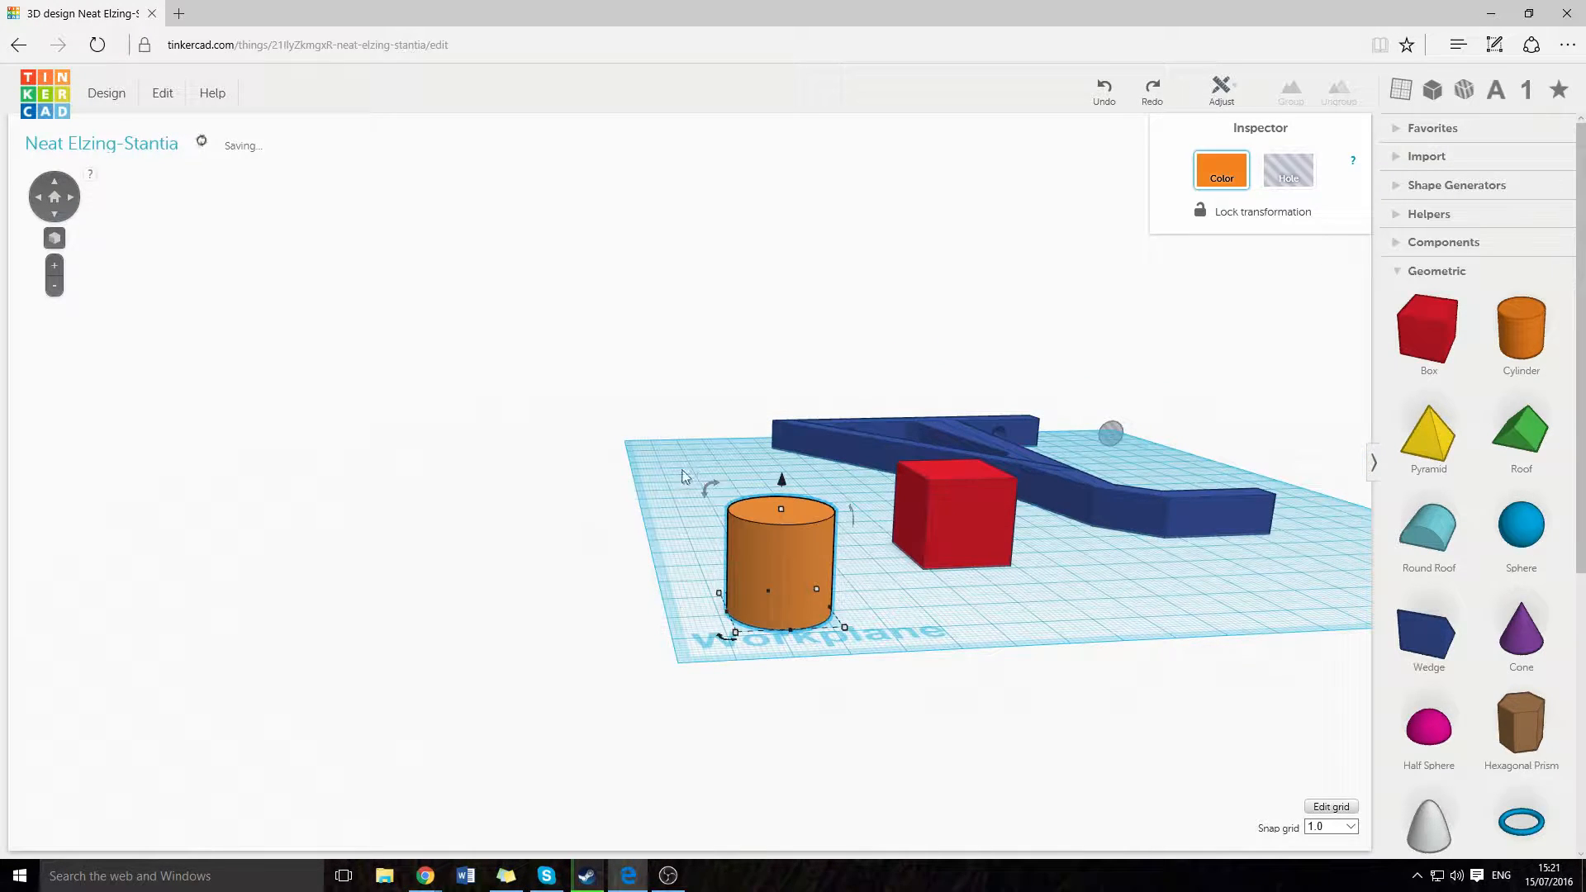
# Lay the orange cylinder on its side and fit it, slimmed down, through the middle of the red box.
pyautogui.moveTo(726, 477); pyautogui.dragTo(850, 455)
pyautogui.moveTo(851, 454); pyautogui.dragTo(997, 438, button='right')
pyautogui.moveTo(992, 439); pyautogui.dragTo(999, 476)
pyautogui.moveTo(999, 476); pyautogui.dragTo(675, 572, button='right')
pyautogui.moveTo(652, 578); pyautogui.dragTo(622, 567)
pyautogui.moveTo(622, 567); pyautogui.dragTo(856, 565, button='right')
pyautogui.moveTo(612, 499); pyautogui.dragTo(596, 495)
pyautogui.moveTo(724, 438); pyautogui.dragTo(499, 588, button='right')
pyautogui.moveTo(741, 408); pyautogui.dragTo(785, 406)
# Turn the orange cylinder into a hole and group it with the red box to cut a round opening through it.
pyautogui.moveTo(561, 266); pyautogui.dragTo(710, 461)
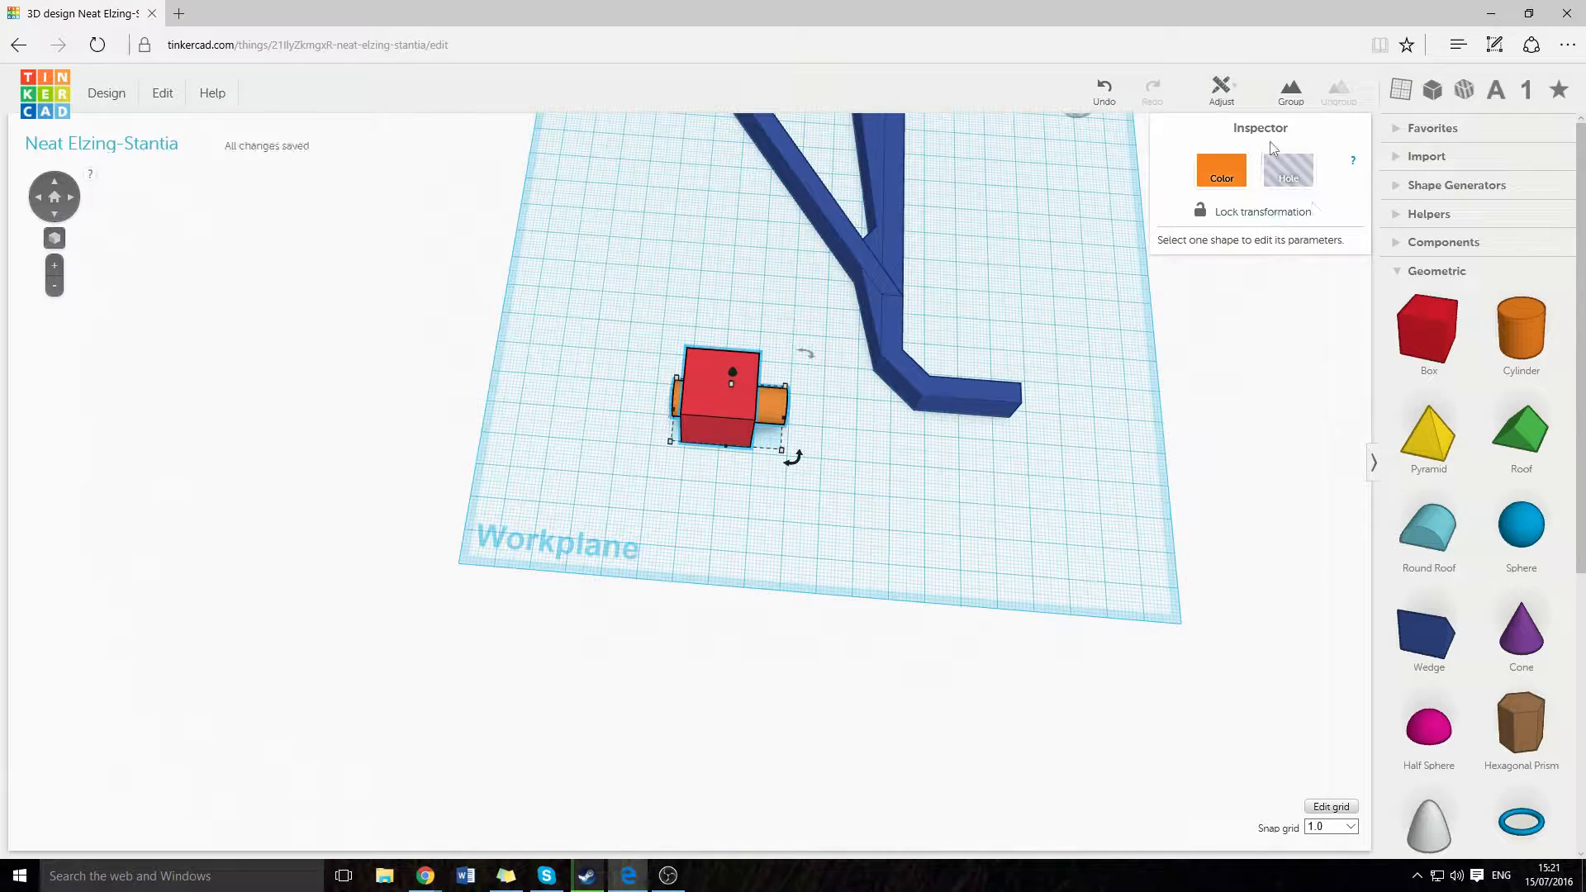
pyautogui.click(850, 512)
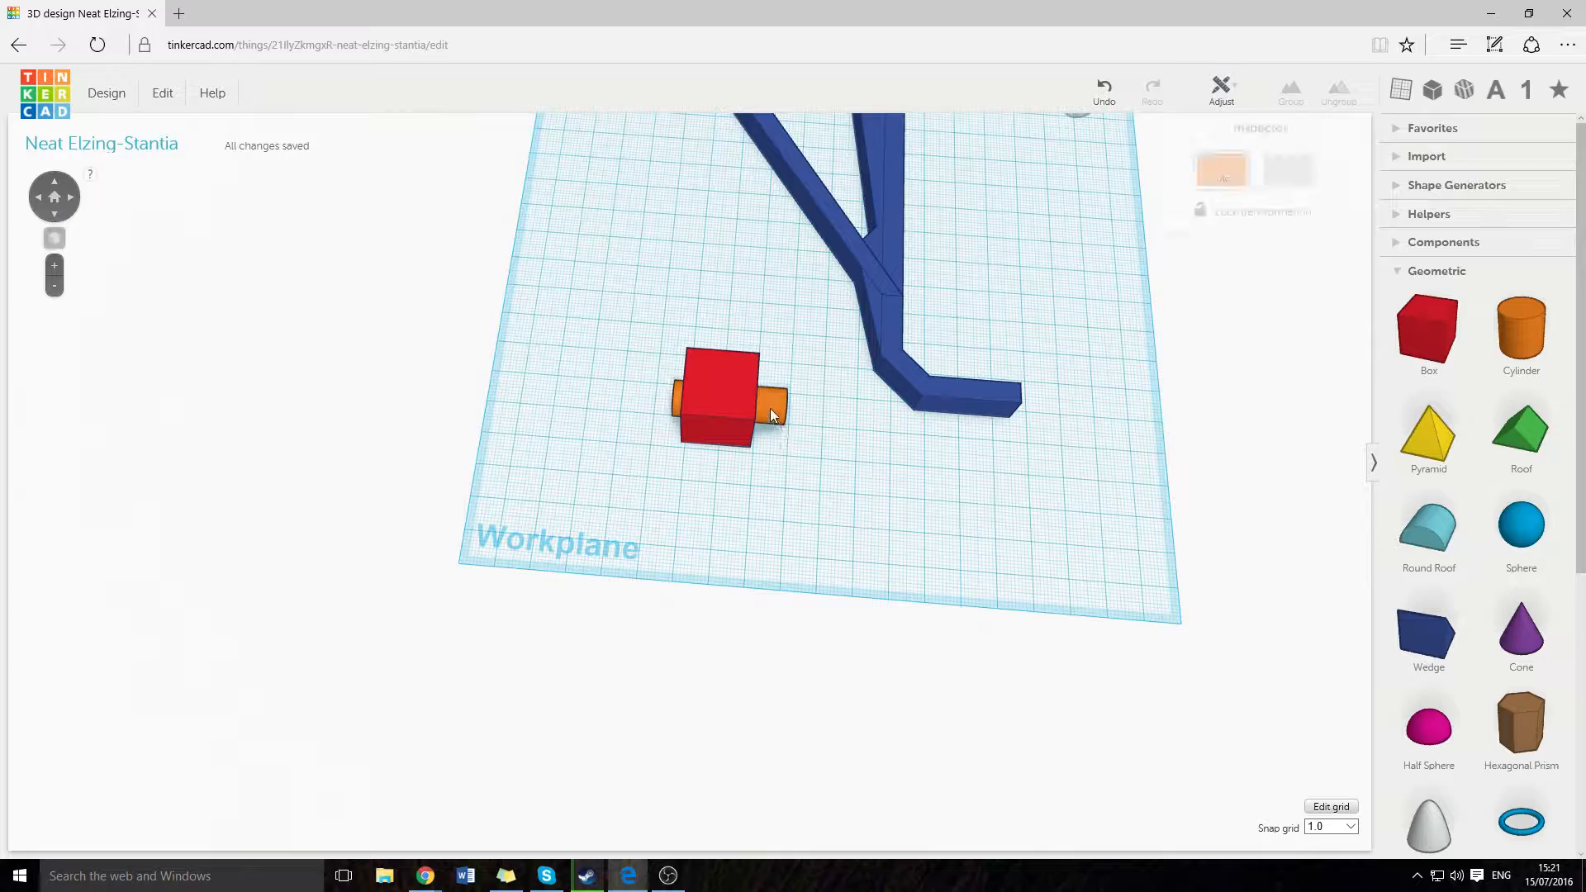
pyautogui.moveTo(753, 463); pyautogui.dragTo(755, 464)
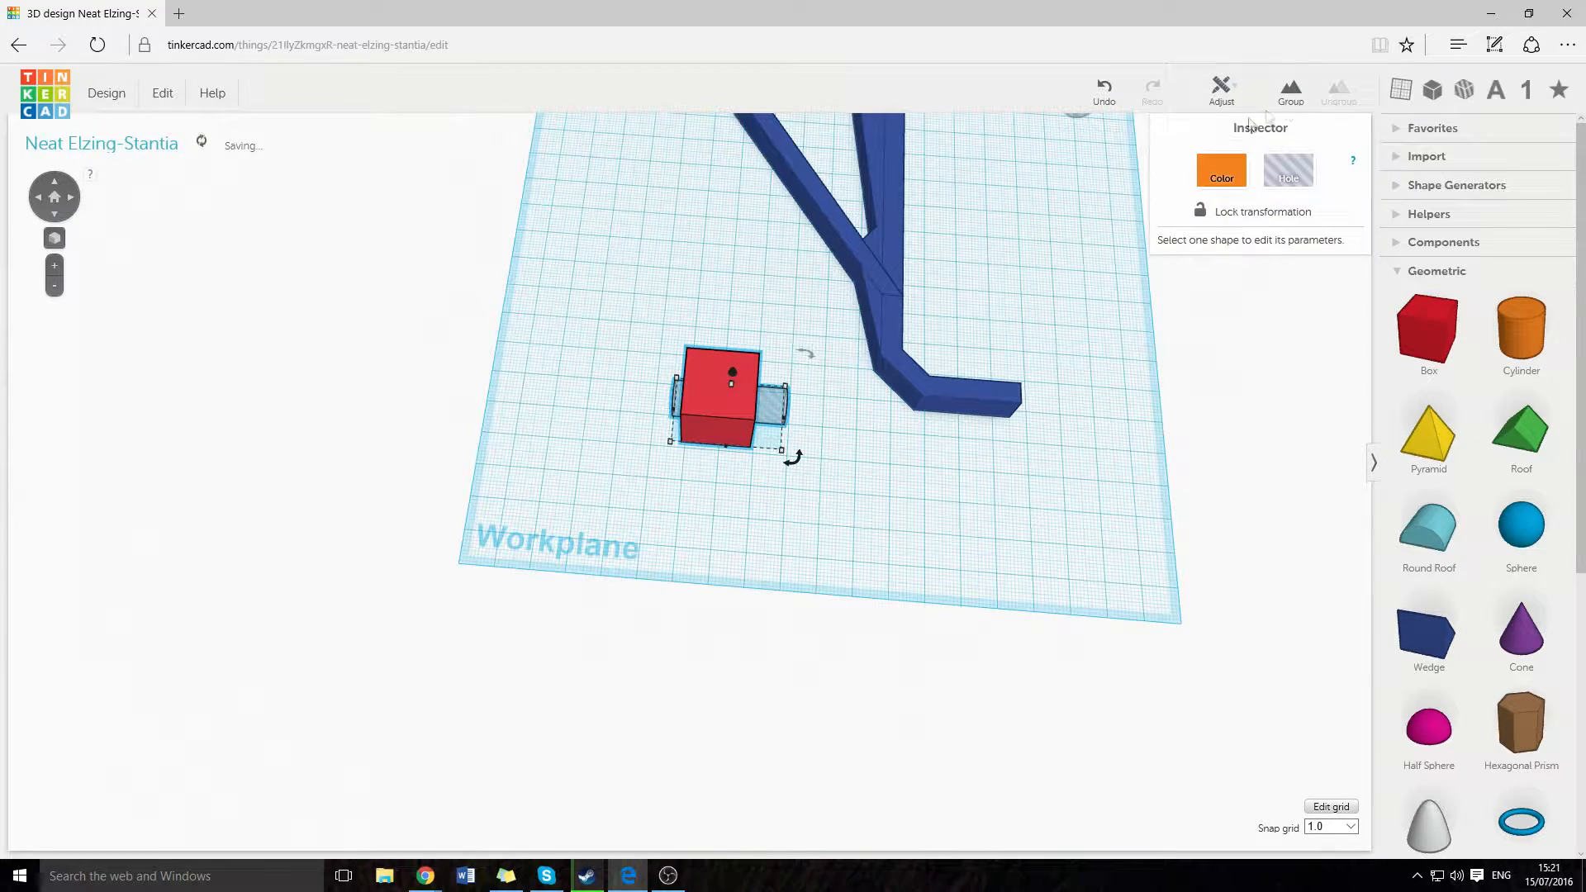
pyautogui.click(638, 522)
pyautogui.moveTo(632, 525); pyautogui.dragTo(861, 311, button='right')
pyautogui.scroll(5, 862, 309)
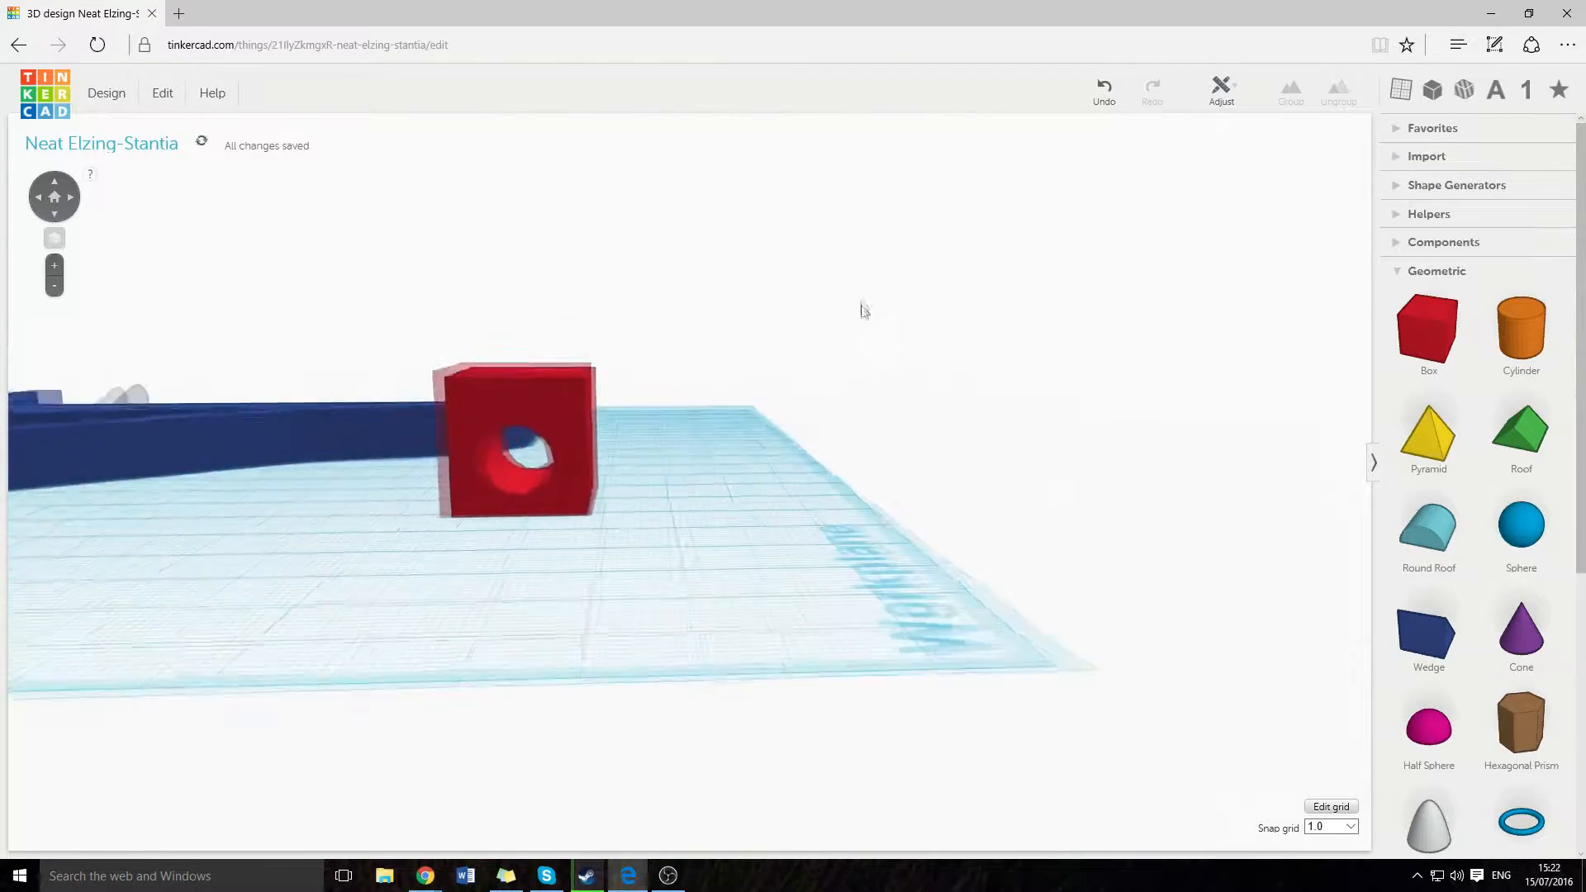
# Add a cone beside the red box, lay it on its side, make it a hole and reposition it off the workplane.
pyautogui.scroll(-3, 861, 303)
pyautogui.scroll(-2, 1478, 608)
pyautogui.moveTo(1510, 533); pyautogui.dragTo(363, 656)
pyautogui.moveTo(805, 569); pyautogui.dragTo(541, 555, button='right')
pyautogui.moveTo(108, 319); pyautogui.dragTo(315, 292)
pyautogui.moveTo(511, 460); pyautogui.dragTo(653, 429, button='right')
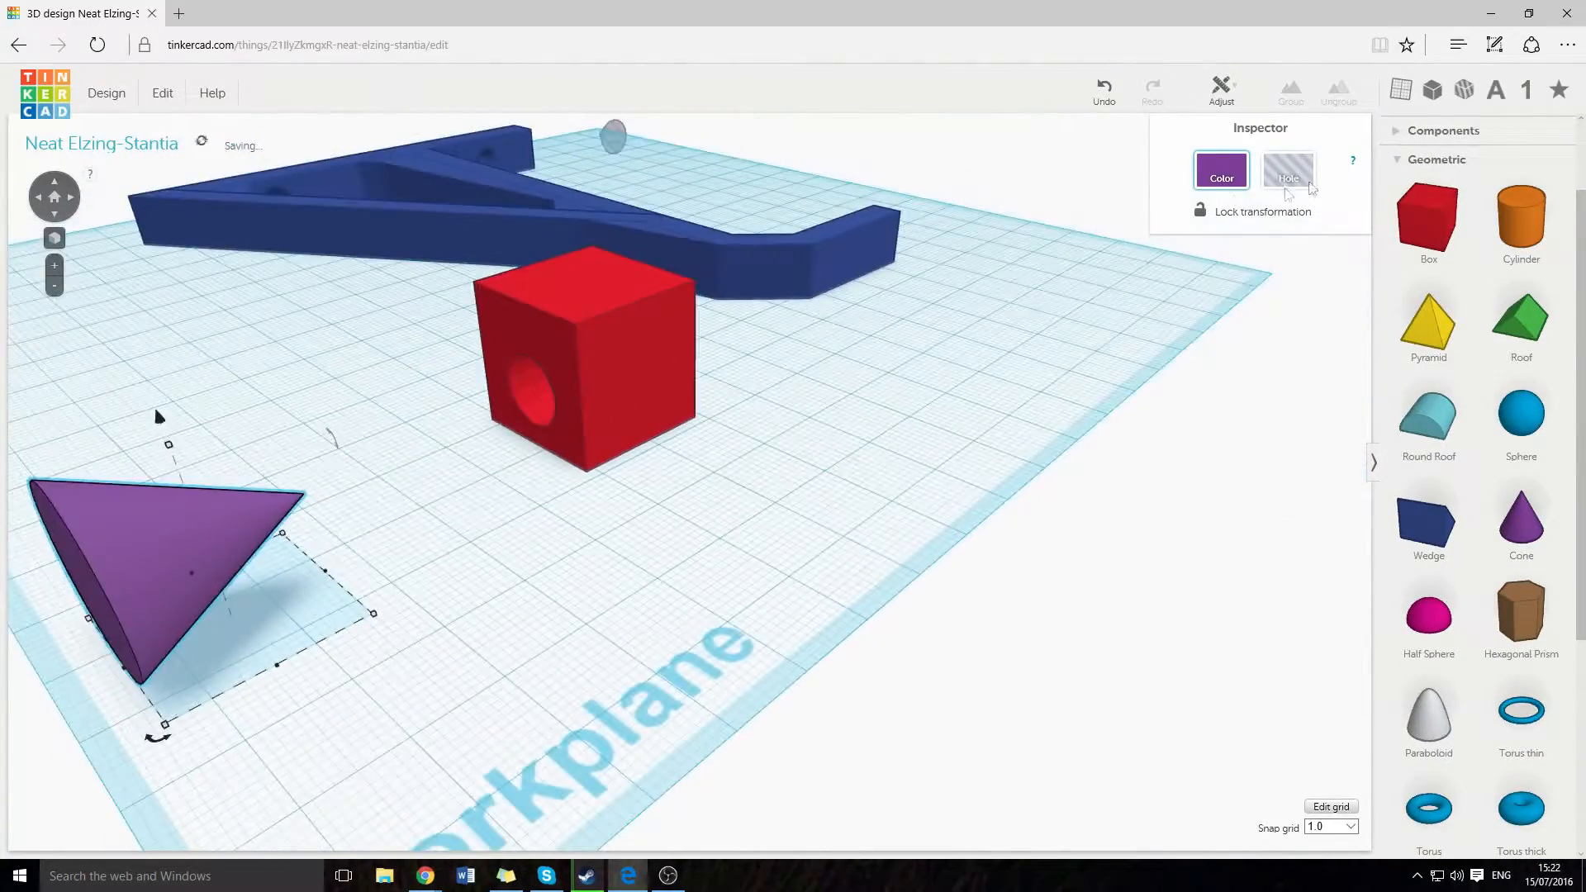
pyautogui.click(1288, 177)
pyautogui.moveTo(268, 512); pyautogui.dragTo(246, 423)
# Ungroup the red box from its cylinder hole and align the two on their centres.
pyautogui.click(559, 409)
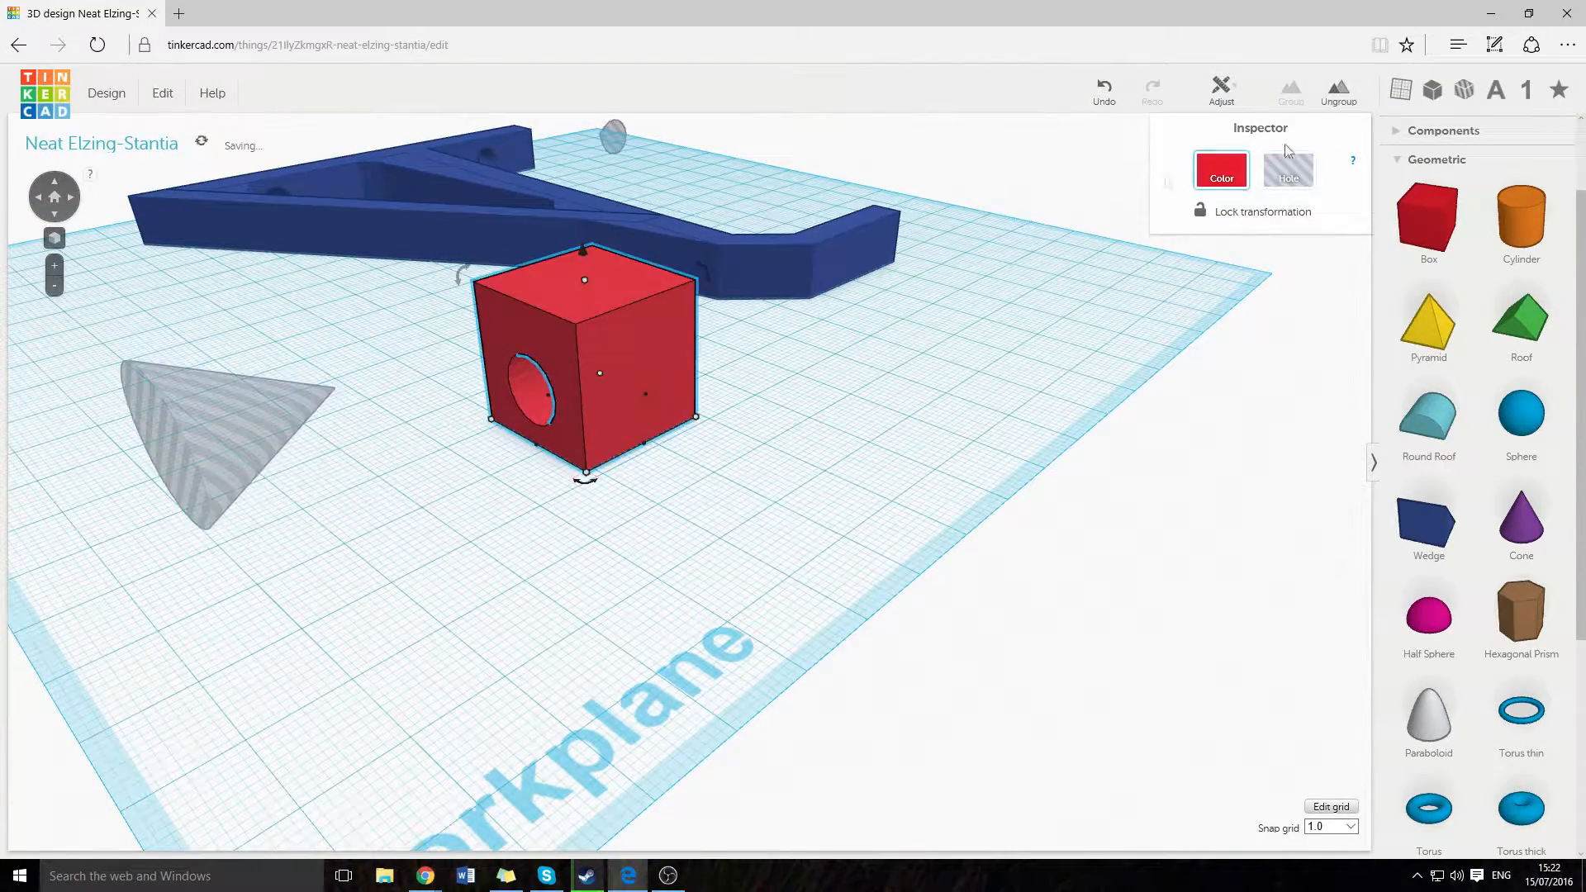
pyautogui.click(1325, 93)
pyautogui.click(892, 466)
pyautogui.moveTo(891, 466); pyautogui.dragTo(712, 474, button='right')
pyautogui.click(458, 344)
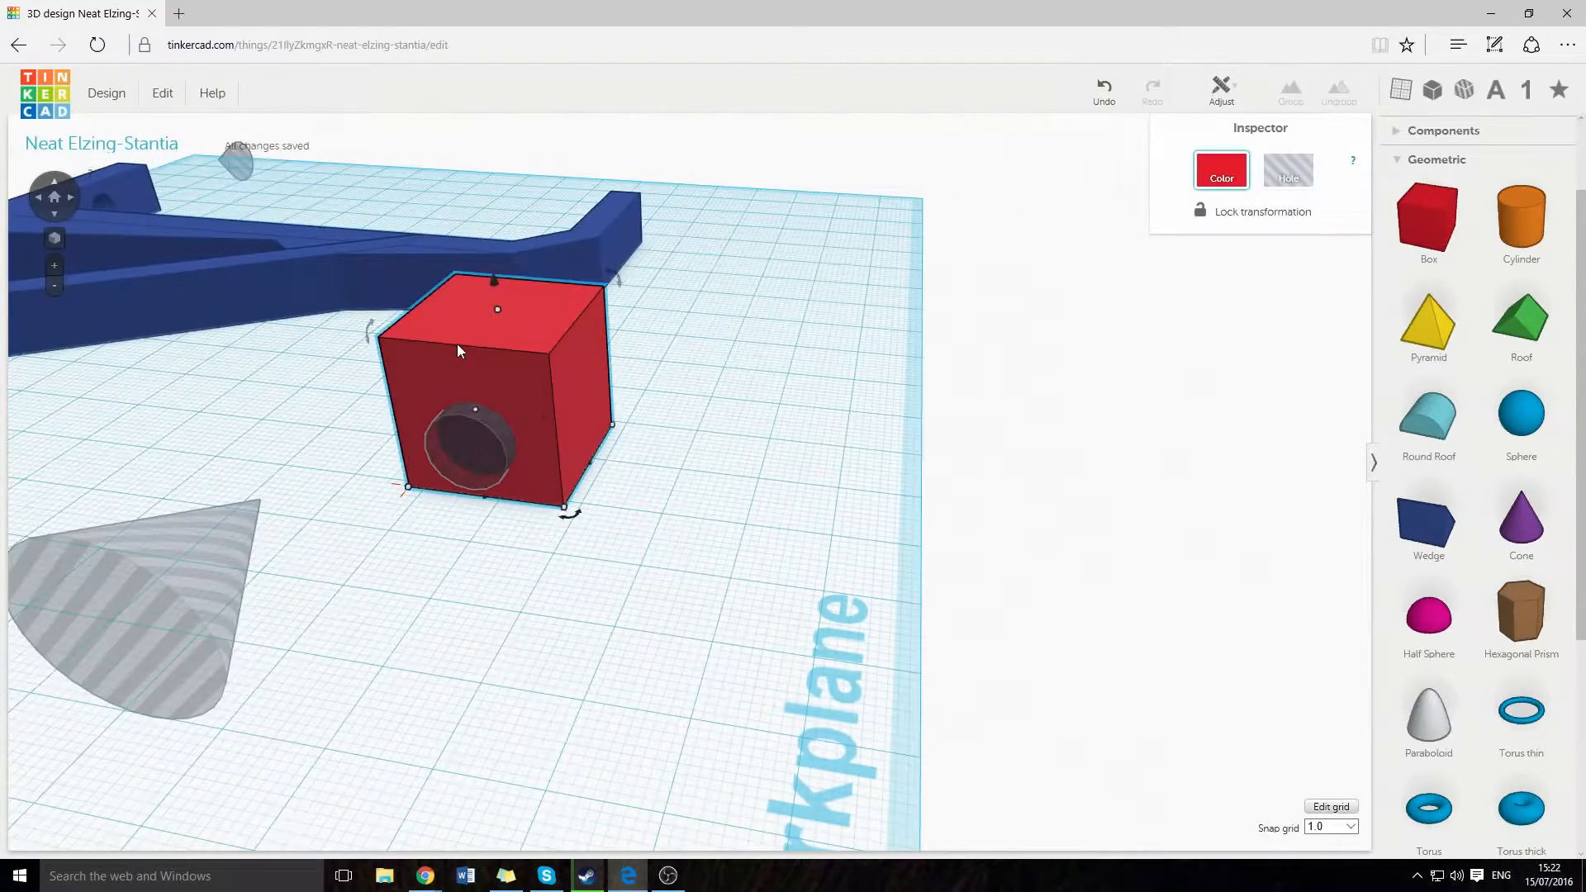
pyautogui.moveTo(352, 373); pyautogui.dragTo(503, 542, button='right')
pyautogui.moveTo(549, 625); pyautogui.dragTo(401, 474)
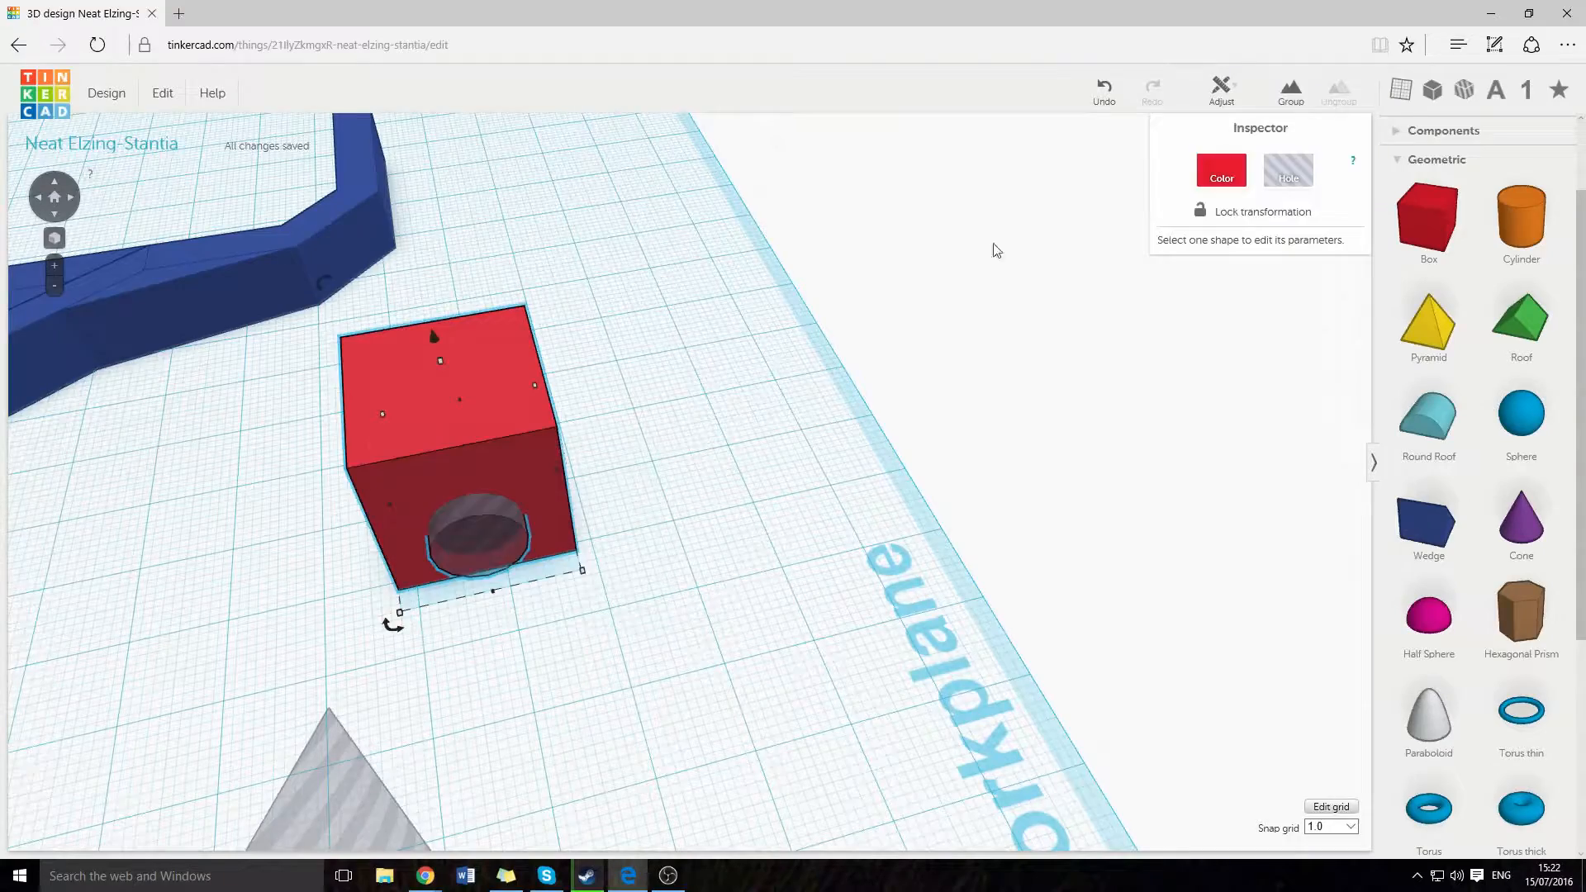
pyautogui.moveTo(768, 389); pyautogui.dragTo(631, 403, button='right')
pyautogui.click(639, 380)
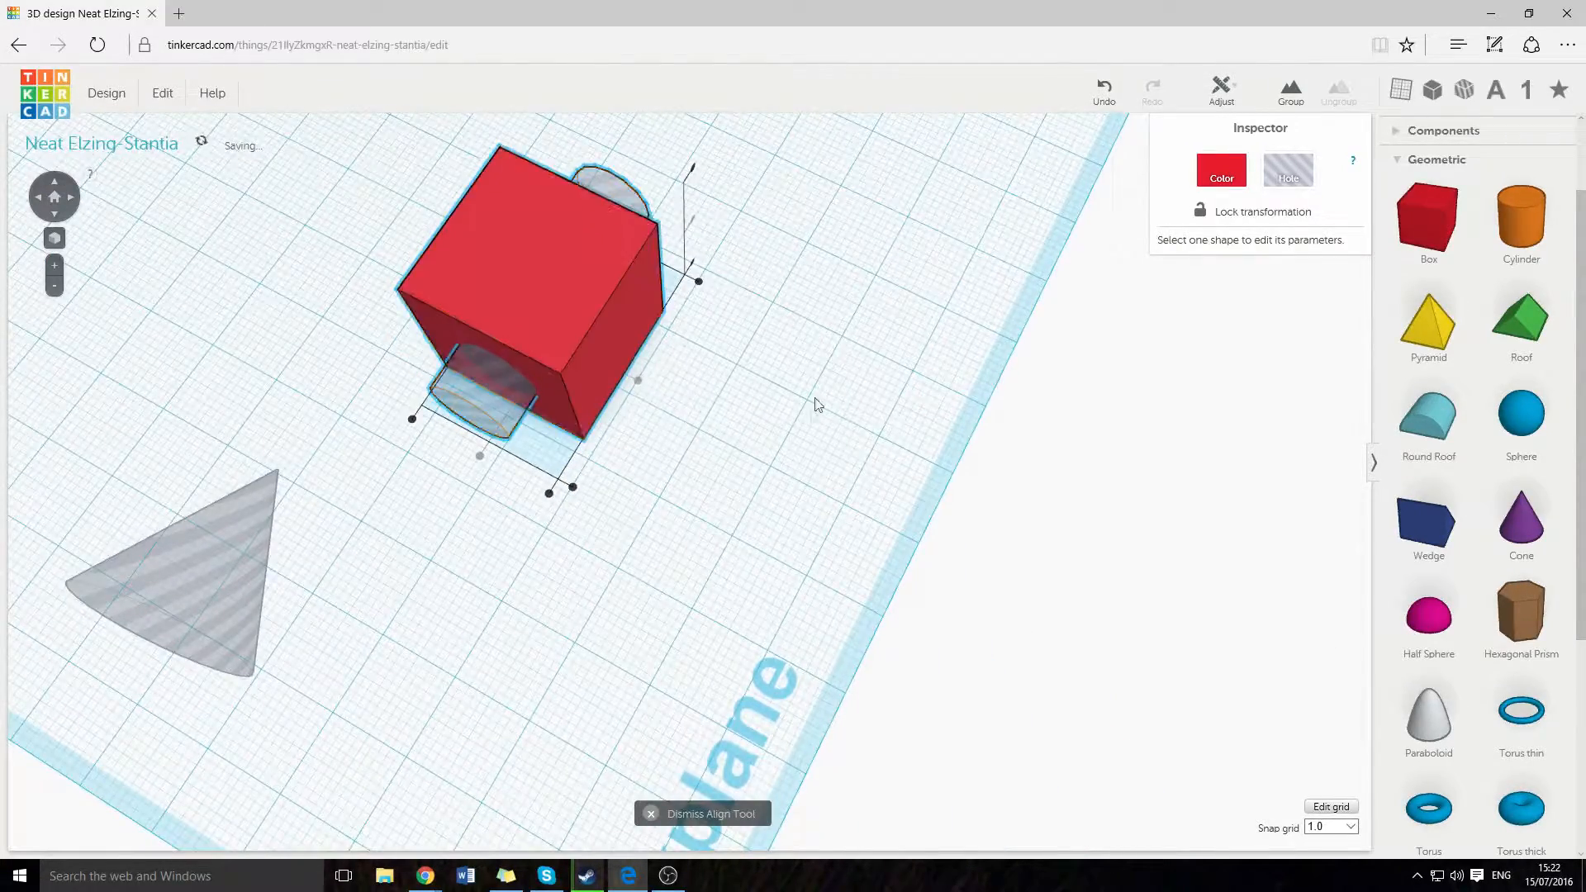
pyautogui.moveTo(815, 405); pyautogui.dragTo(707, 481, button='right')
# Align the cone hole with the red box and cylinder hole, centring all three across the width and in height.
pyautogui.click(446, 439)
pyautogui.moveTo(446, 438); pyautogui.dragTo(308, 413, button='right')
pyautogui.click(230, 510)
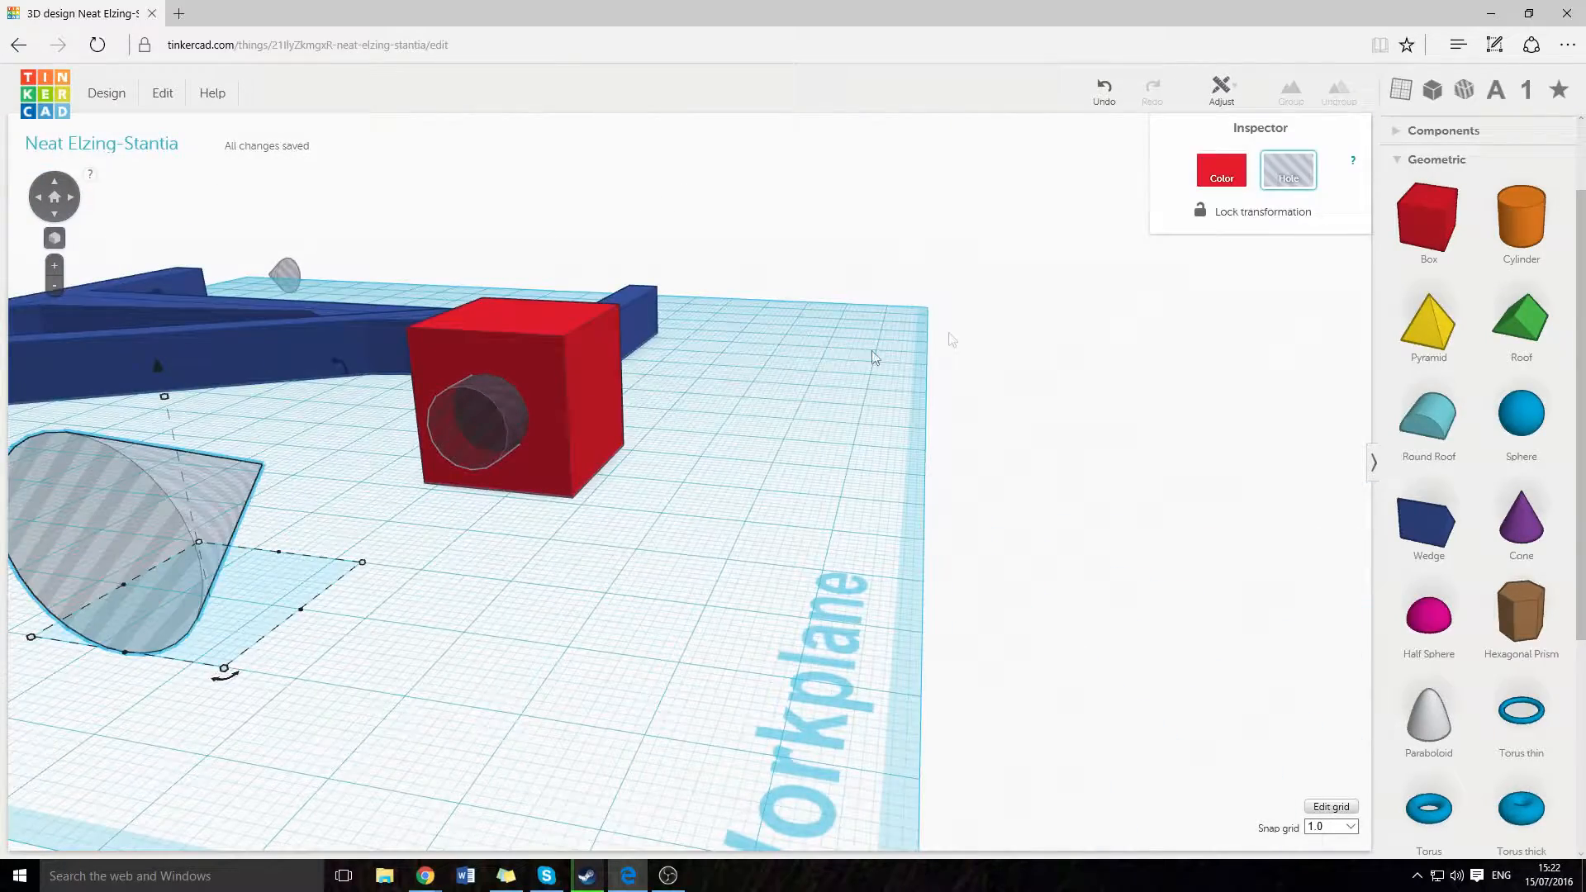
pyautogui.moveTo(751, 328); pyautogui.dragTo(457, 223, button='right')
pyautogui.moveTo(456, 223); pyautogui.dragTo(819, 470)
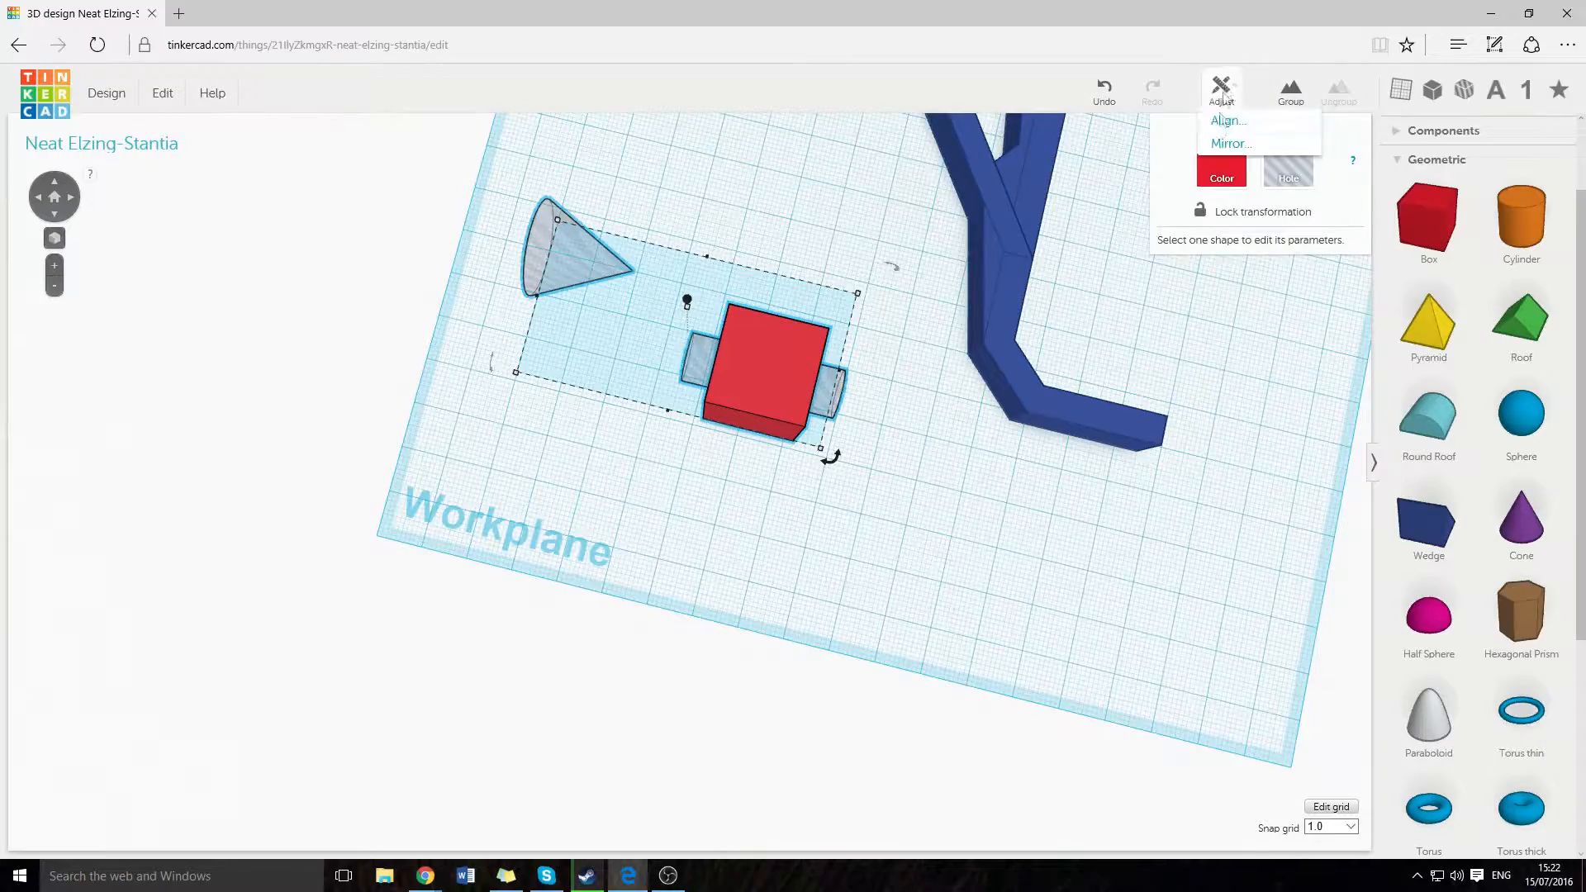
pyautogui.moveTo(826, 206); pyautogui.dragTo(620, 378, button='right')
pyautogui.moveTo(681, 455); pyautogui.dragTo(505, 644, button='right')
pyautogui.click(766, 398)
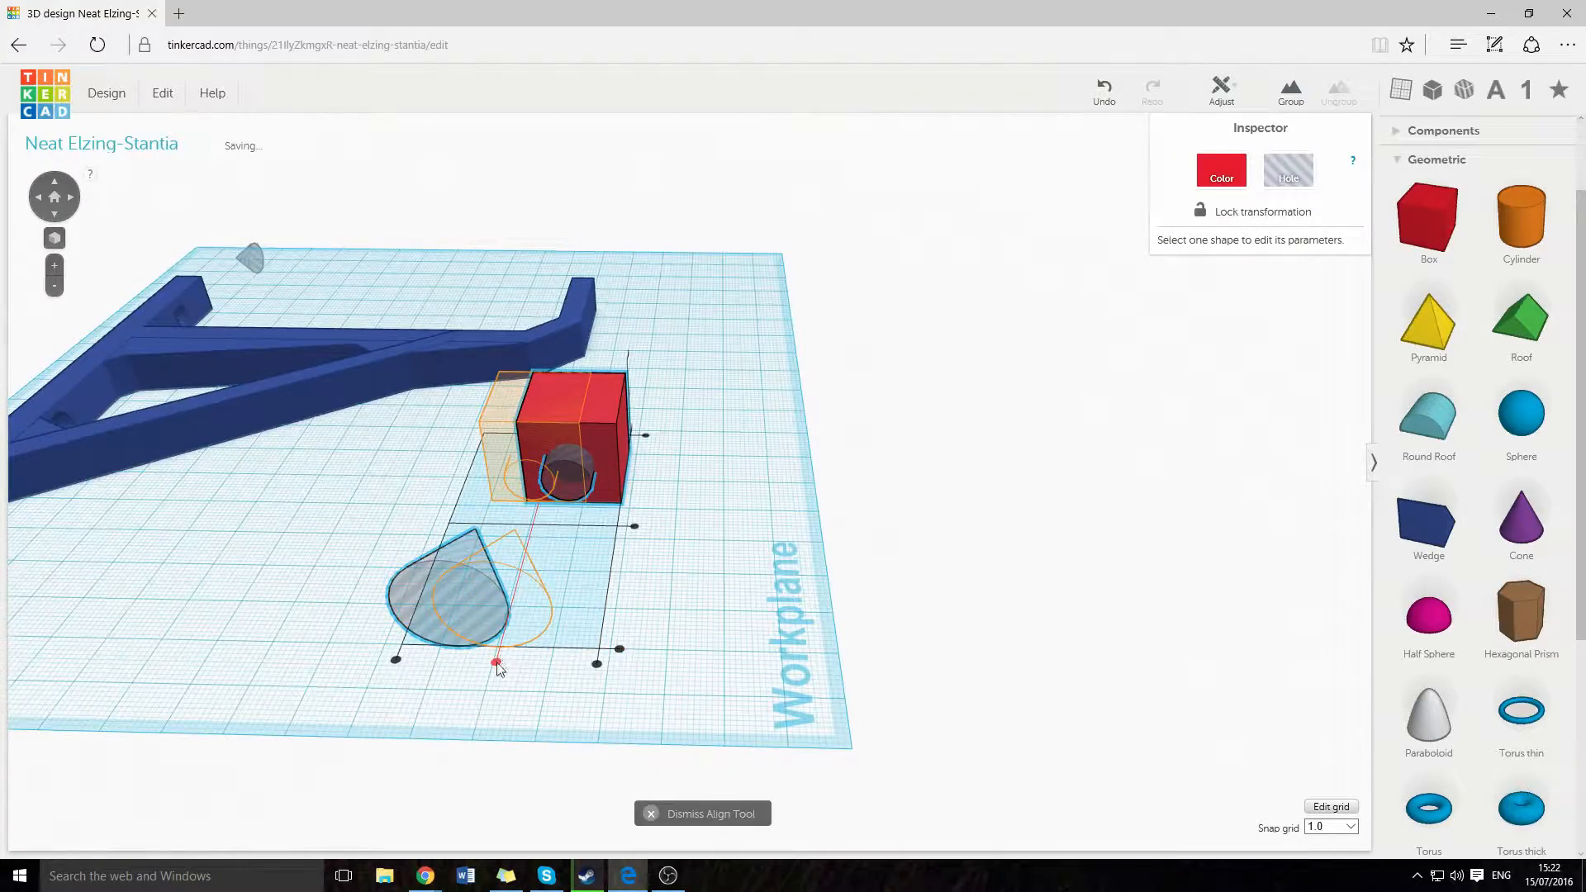
pyautogui.click(496, 663)
pyautogui.moveTo(776, 566); pyautogui.dragTo(429, 424, button='right')
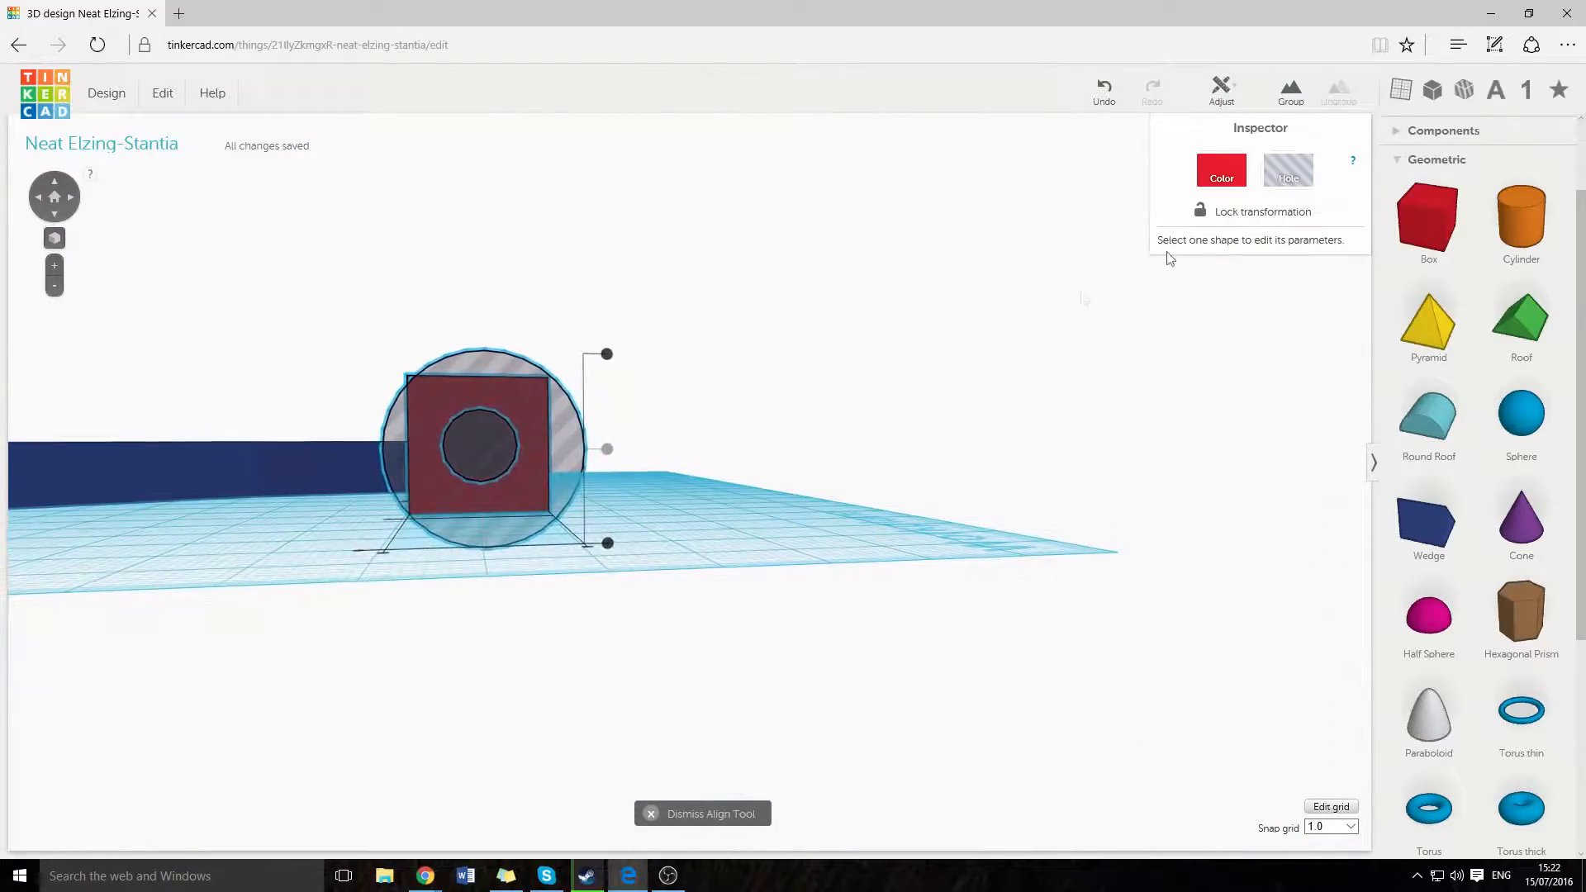
pyautogui.moveTo(768, 369); pyautogui.dragTo(446, 607, button='right')
pyautogui.click(450, 570)
# Move the cone hole straight along the cylinder's axis until its tip sits inside the red box.
pyautogui.click(407, 397)
pyautogui.moveTo(991, 546); pyautogui.dragTo(643, 661, button='right')
pyautogui.press('Right')
pyautogui.press('Right')
pyautogui.press('Right')
pyautogui.press('Right')
pyautogui.press('Right')
pyautogui.press('Right')
pyautogui.press('Right')
pyautogui.press('Right')
pyautogui.press('Right')
pyautogui.press('Right')
pyautogui.press('Right')
pyautogui.press('Right')
pyautogui.press('Right')
pyautogui.press('Right')
pyautogui.press('Right')
pyautogui.press('Right')
pyautogui.press('Right')
pyautogui.press('Right')
pyautogui.press('Right')
pyautogui.press('Right')
# Group the red box with the cylinder and cone holes to cut a countersunk hole, and inspect it.
pyautogui.moveTo(565, 338); pyautogui.dragTo(768, 564)
pyautogui.hotkey('ctrl', 'g')
pyautogui.click(498, 523)
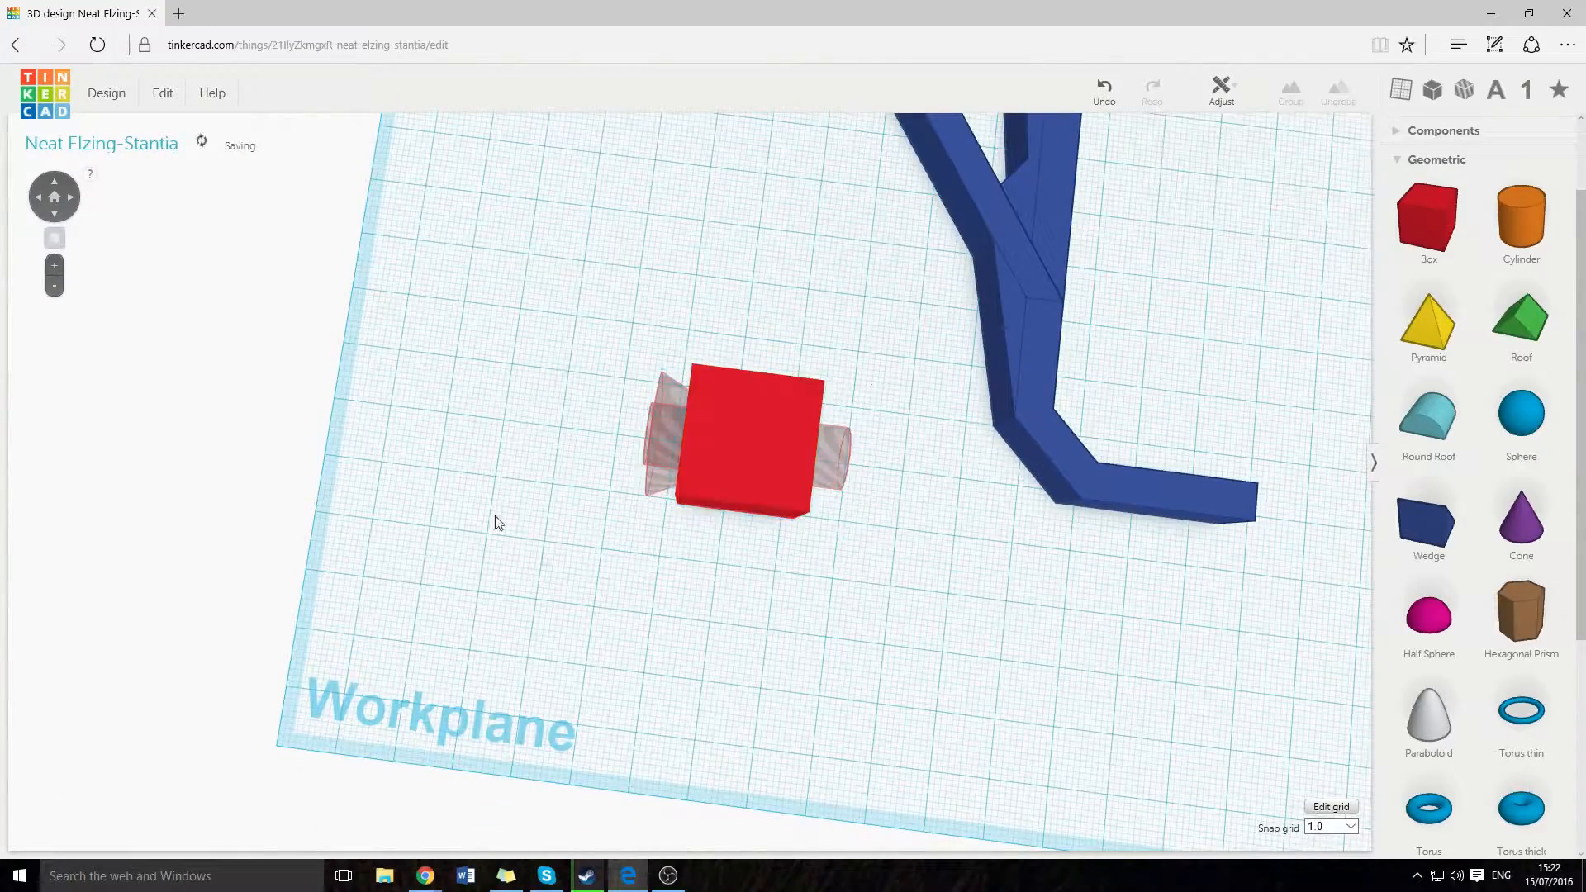
pyautogui.moveTo(598, 564); pyautogui.dragTo(787, 476, button='right')
pyautogui.moveTo(937, 329); pyautogui.dragTo(549, 632, button='right')
pyautogui.scroll(3, 985, 305)
pyautogui.scroll(-4, 979, 314)
# Delete the red box with the countersunk hole from the workplane.
pyautogui.click(776, 443)
pyautogui.press('Delete')
pyautogui.scroll(-5, 701, 464)
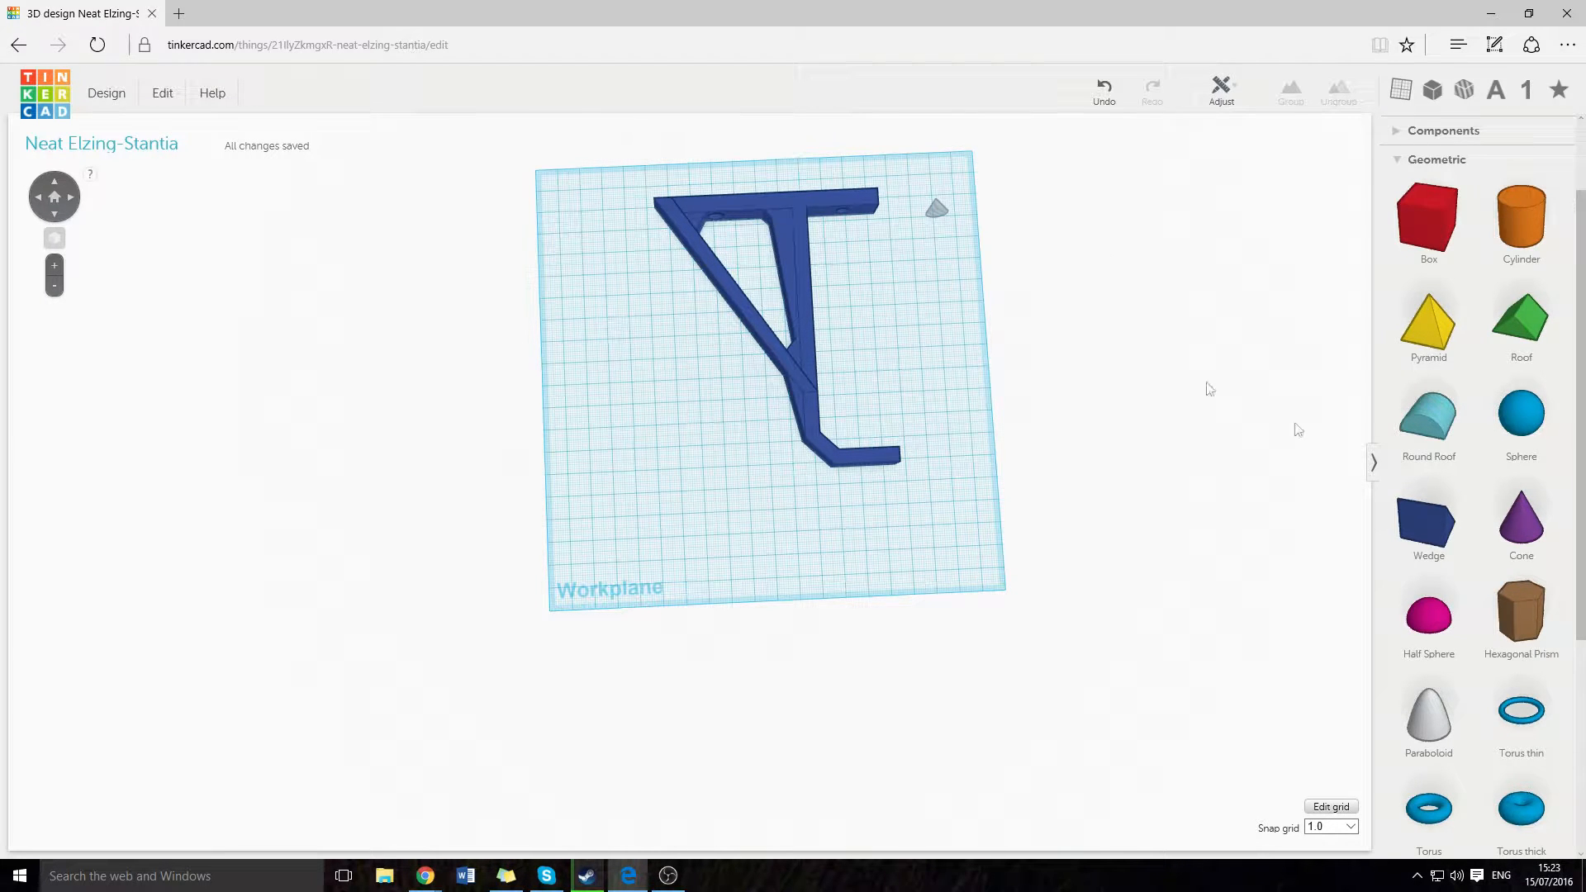
# Add a Text shape from the Tinkercad shape generators and place it beside the bracket.
pyautogui.scroll(-5, 1536, 554)
pyautogui.scroll(2, 1455, 578)
pyautogui.scroll(5, 1455, 578)
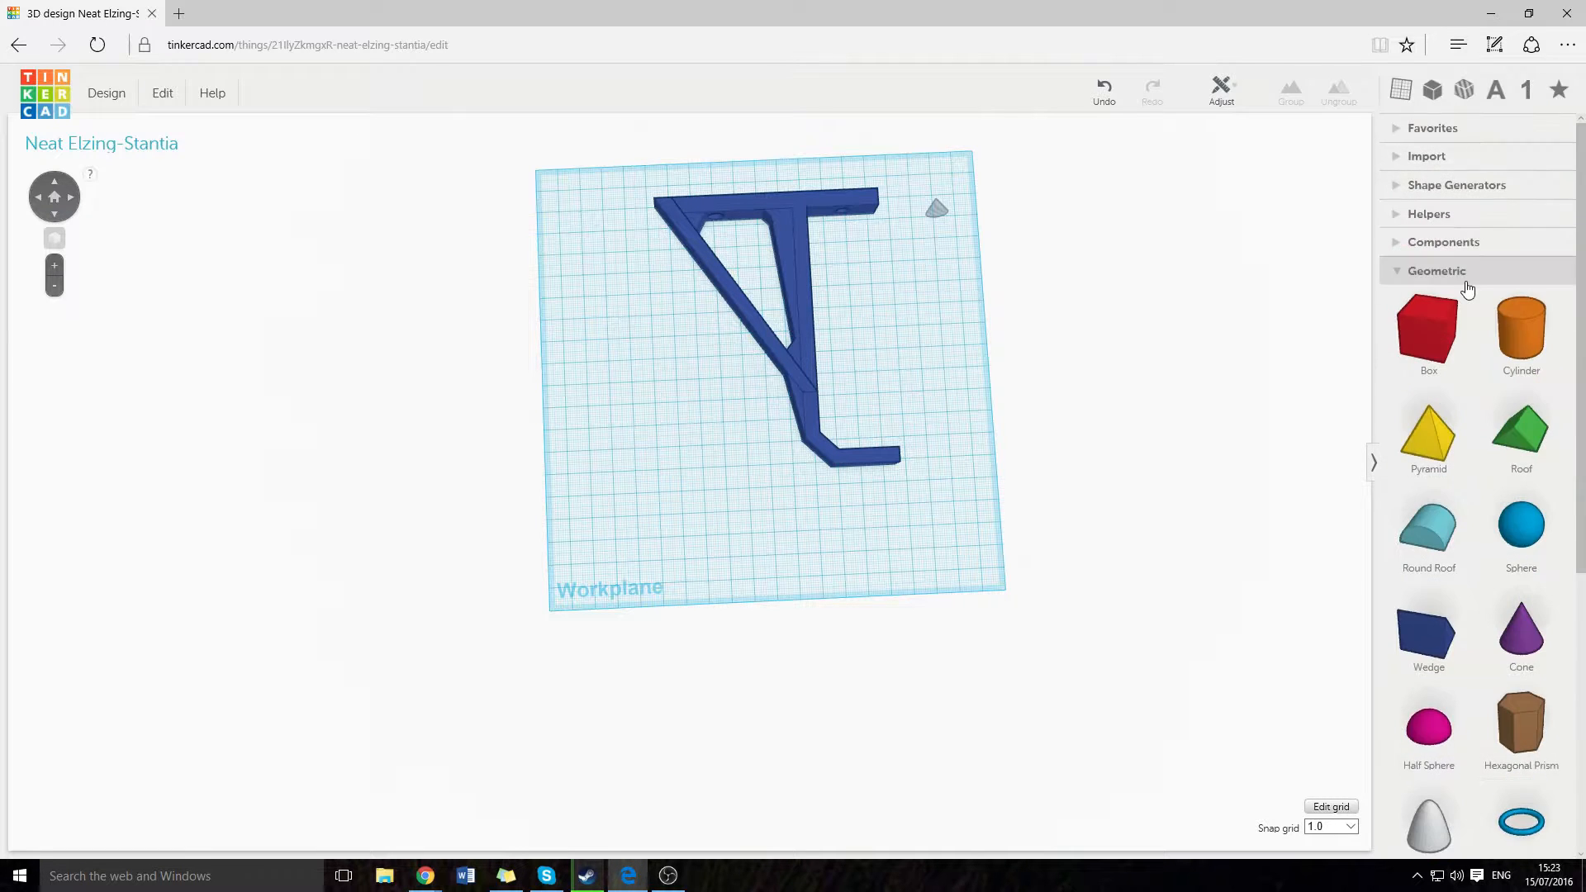
pyautogui.click(1462, 187)
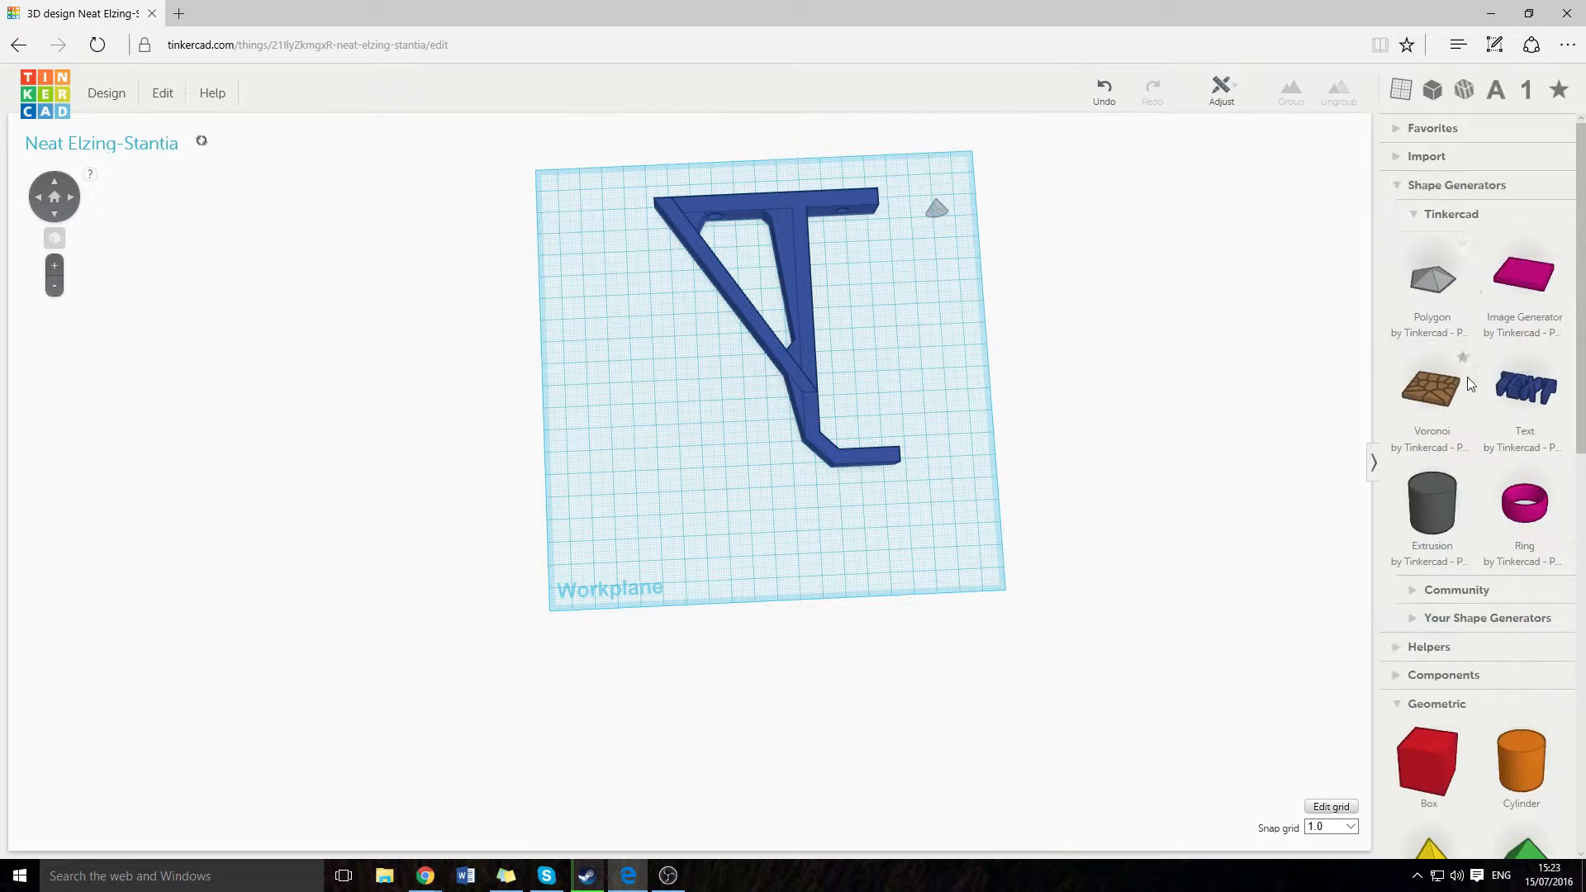
pyautogui.moveTo(1524, 386); pyautogui.dragTo(788, 469)
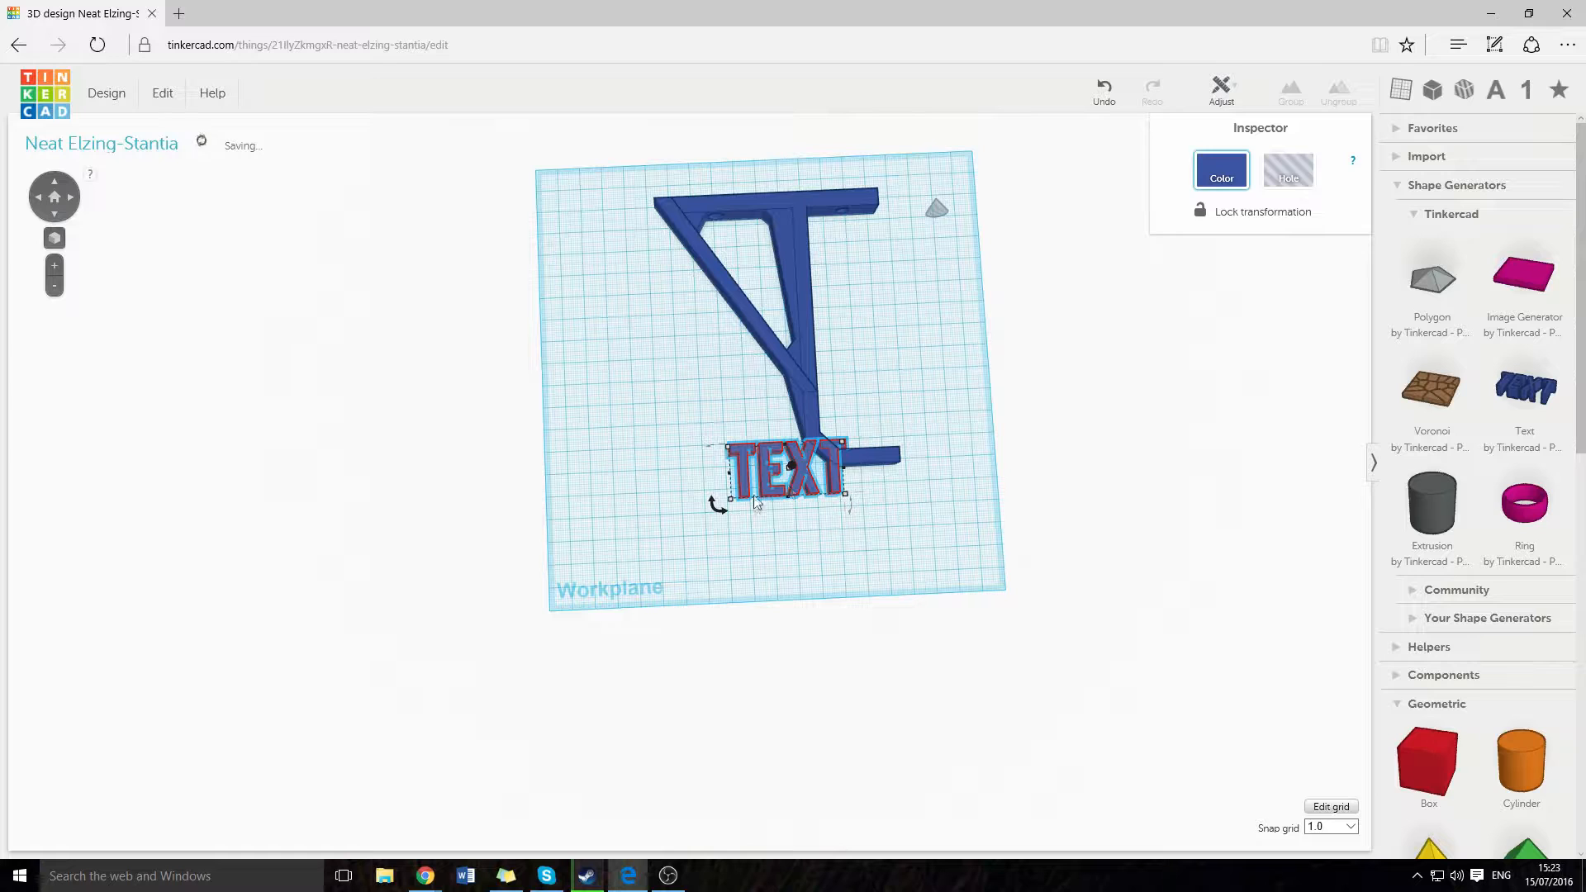
pyautogui.moveTo(748, 479); pyautogui.dragTo(596, 415)
# Set the text shape's wording to "Unbox The Reviews".
pyautogui.click(1269, 324)
pyautogui.write('Unbox The')
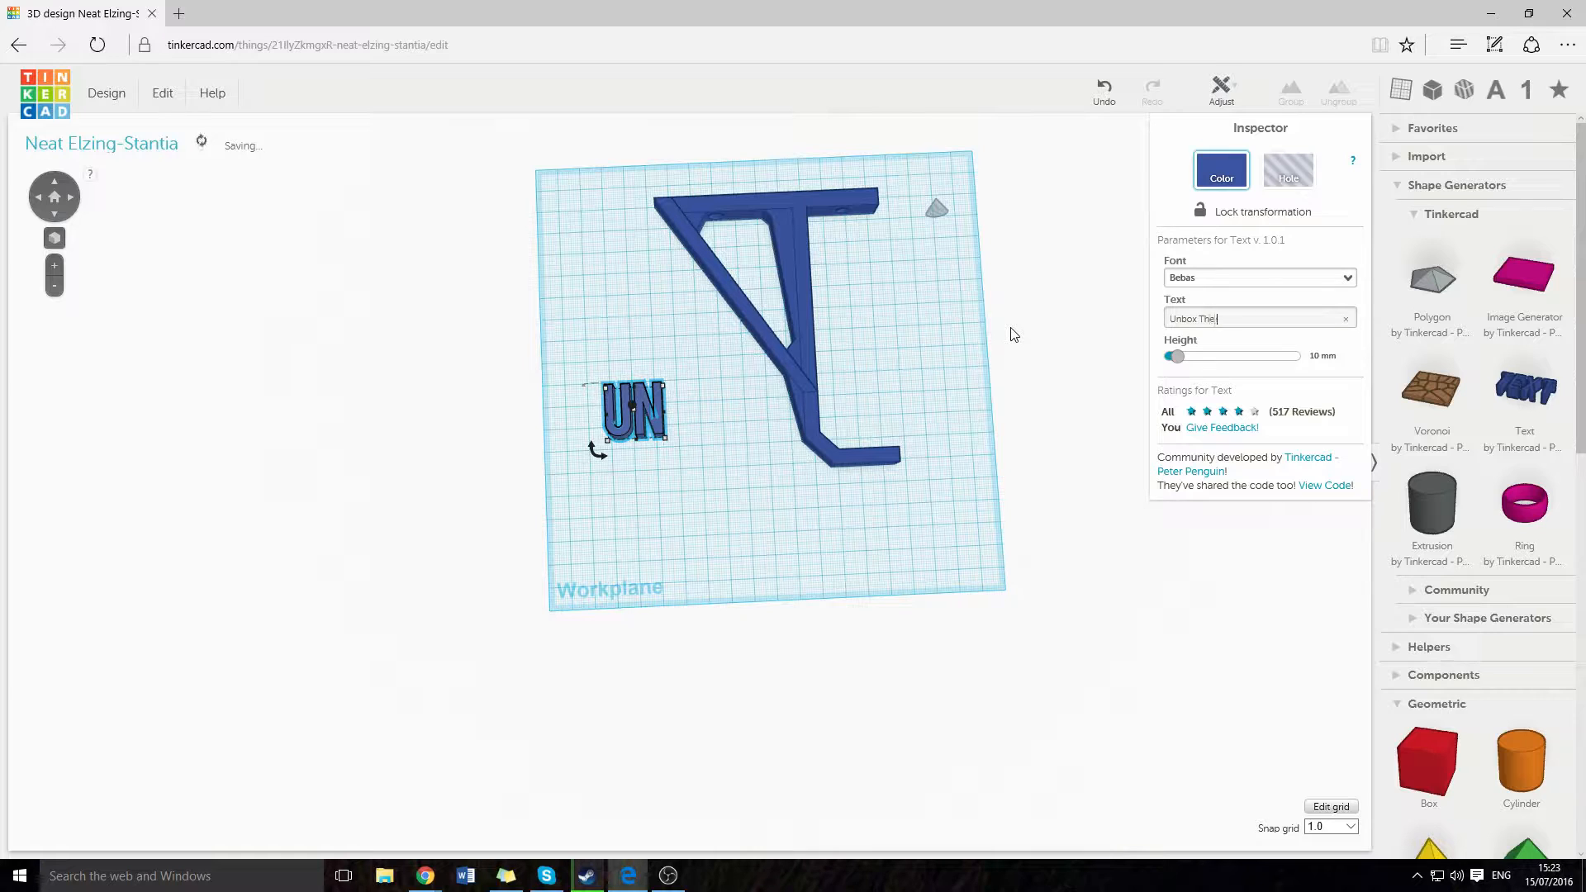
pyautogui.write(' The')
pyautogui.press('BackSpace')
pyautogui.press('BackSpace')
pyautogui.press('BackSpace')
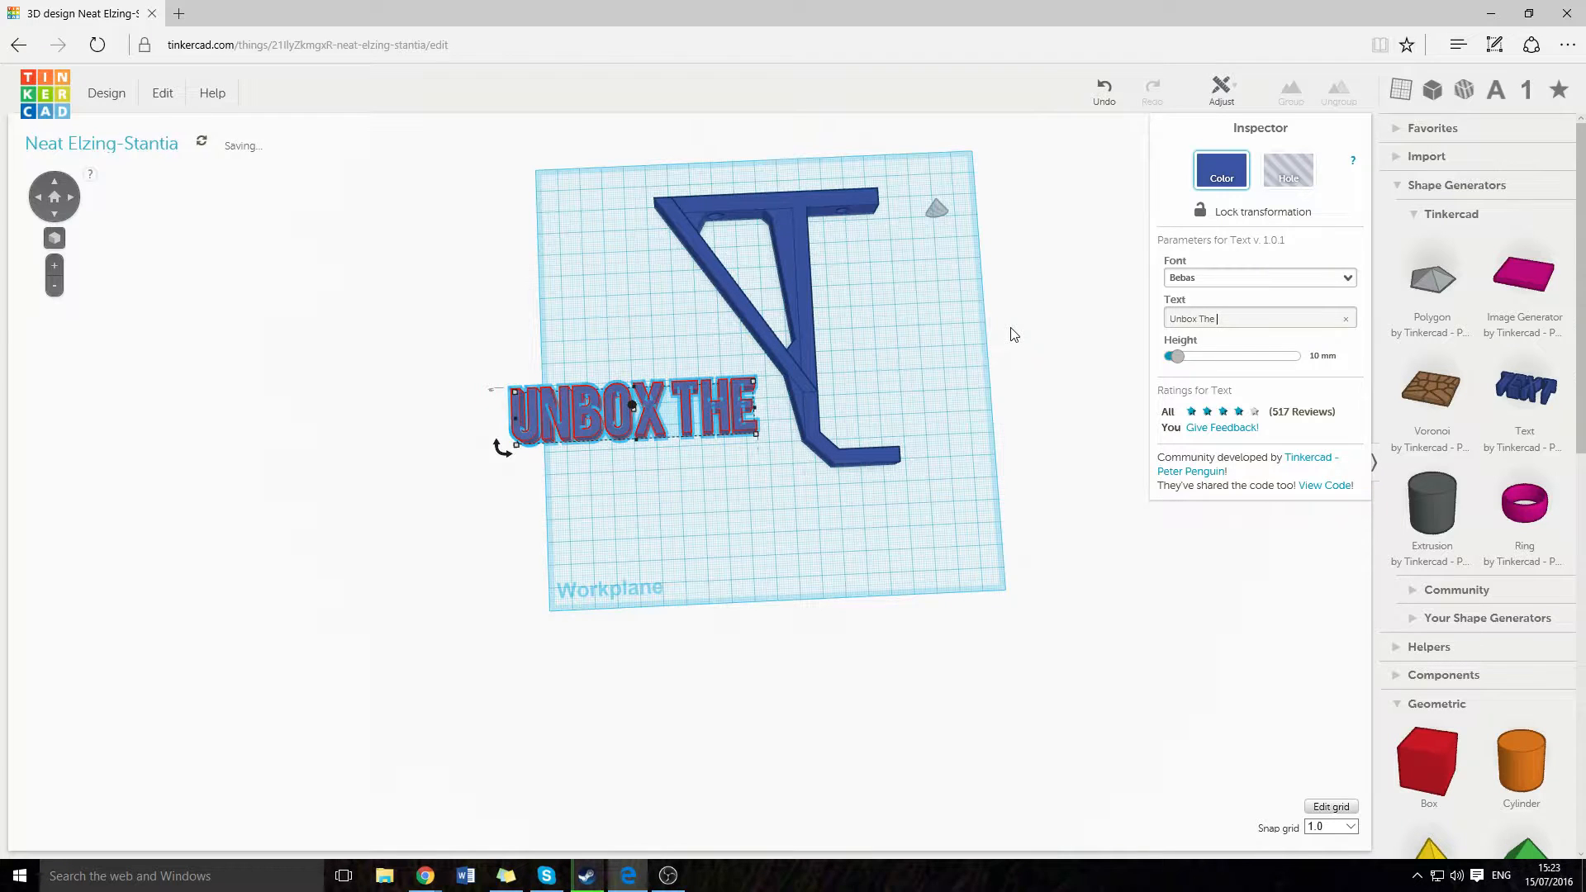
pyautogui.write('Reviews')
# Rotate the text a quarter turn to run along the bracket's long arm and move it over the bracket.
pyautogui.click(625, 524)
pyautogui.moveTo(625, 522); pyautogui.dragTo(624, 493, button='right')
pyautogui.moveTo(612, 447); pyautogui.dragTo(611, 452)
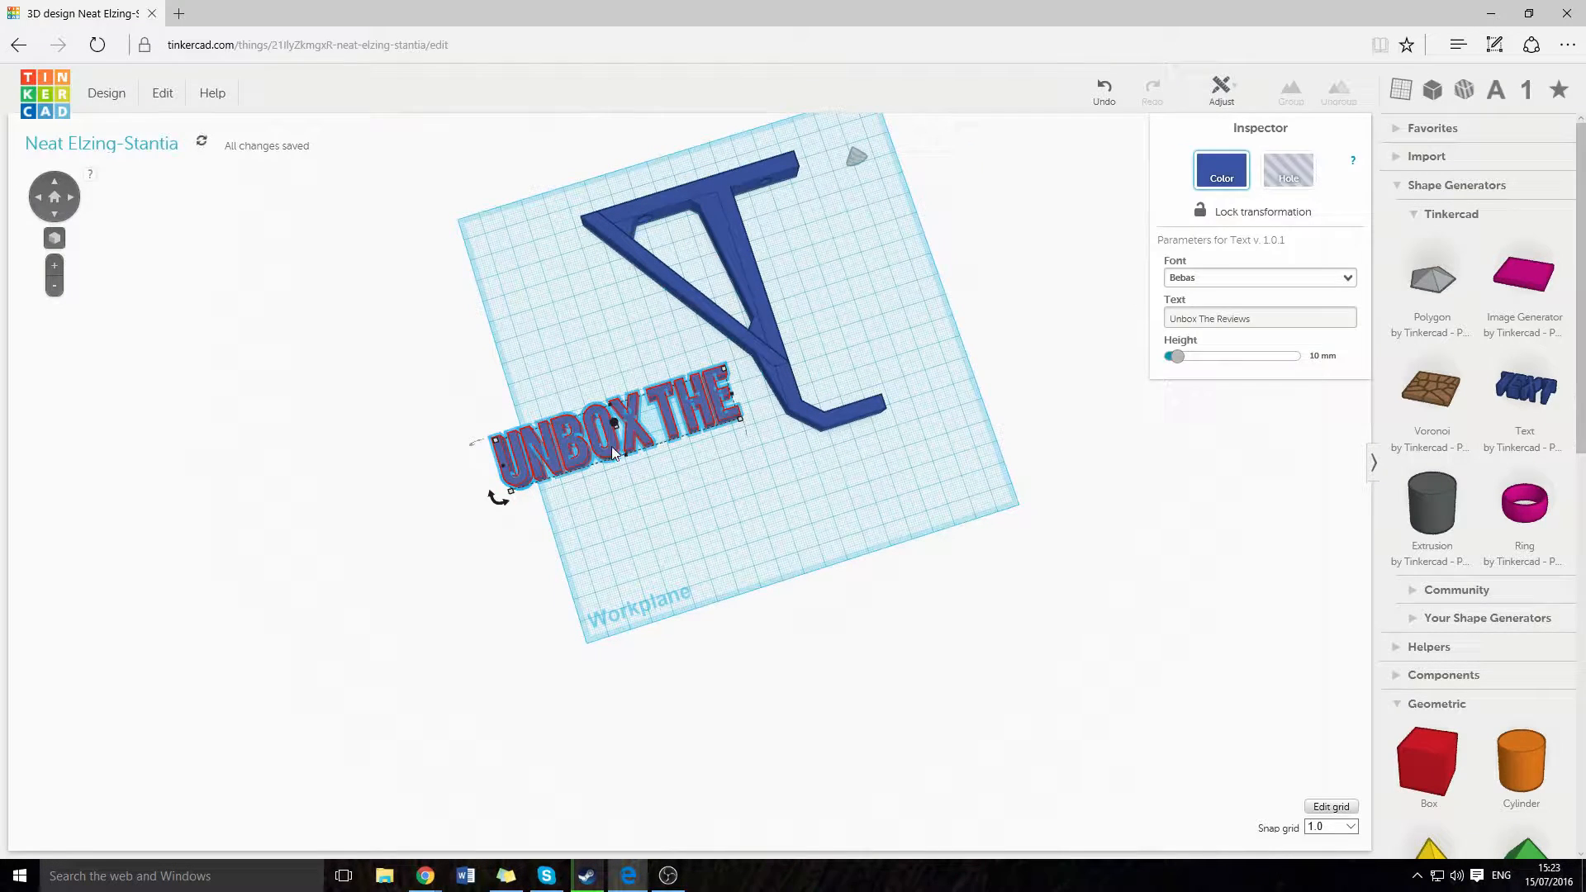
pyautogui.moveTo(385, 531); pyautogui.dragTo(495, 252)
pyautogui.moveTo(551, 429); pyautogui.dragTo(562, 438, button='right')
pyautogui.moveTo(561, 438); pyautogui.dragTo(679, 339)
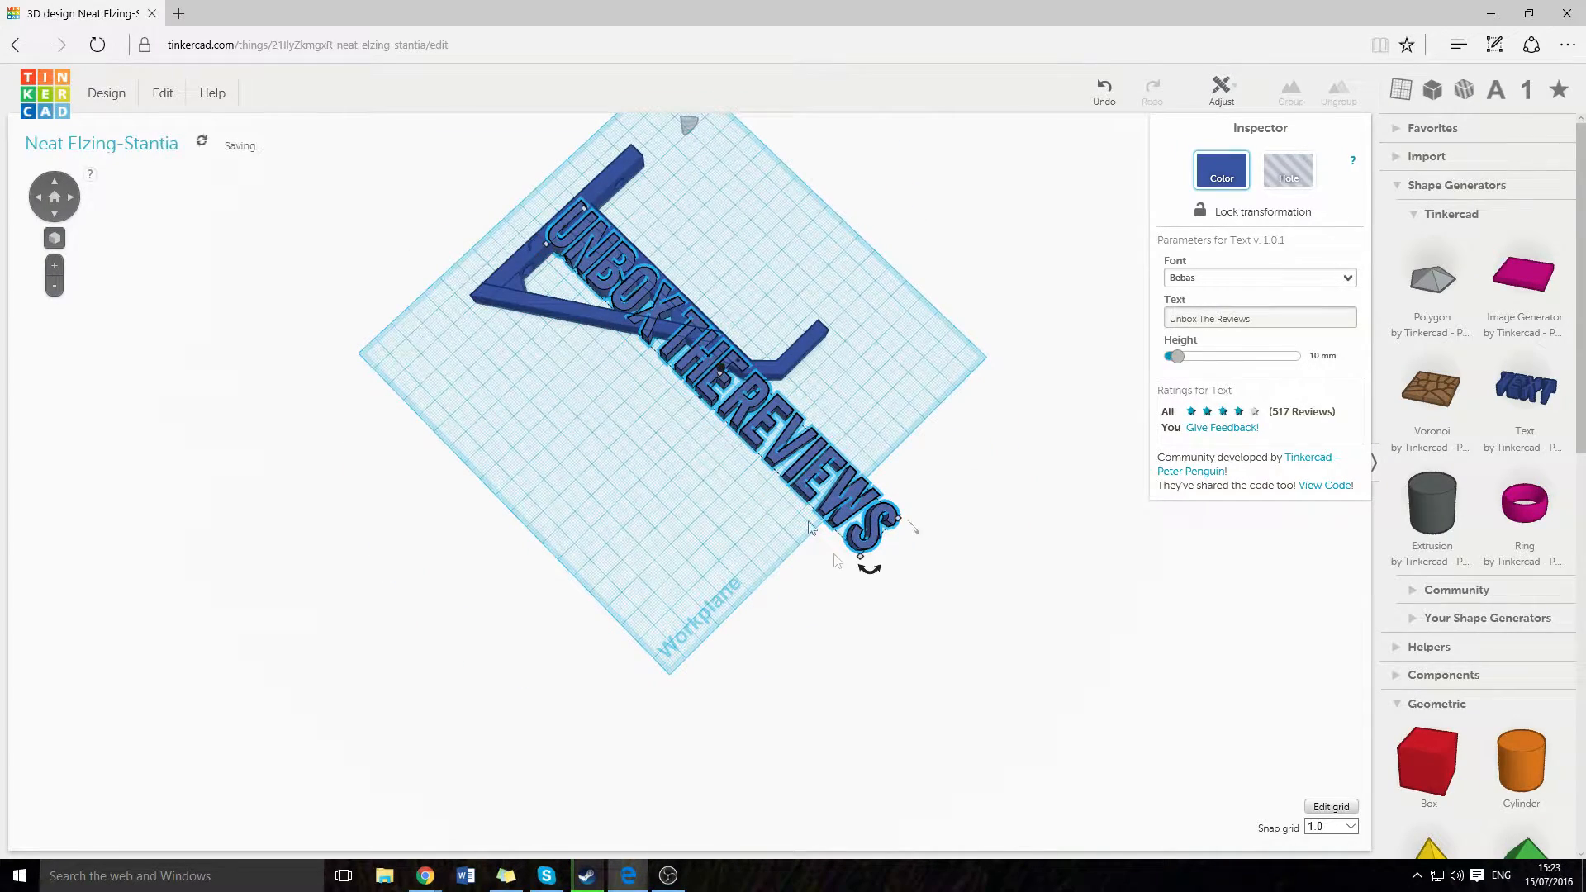
# Shrink the text to fit the bracket's long arm and place it on the arm near the mounting plate.
pyautogui.moveTo(862, 559); pyautogui.dragTo(654, 297)
pyautogui.moveTo(602, 299); pyautogui.dragTo(643, 219, button='right')
pyautogui.scroll(3, 643, 219)
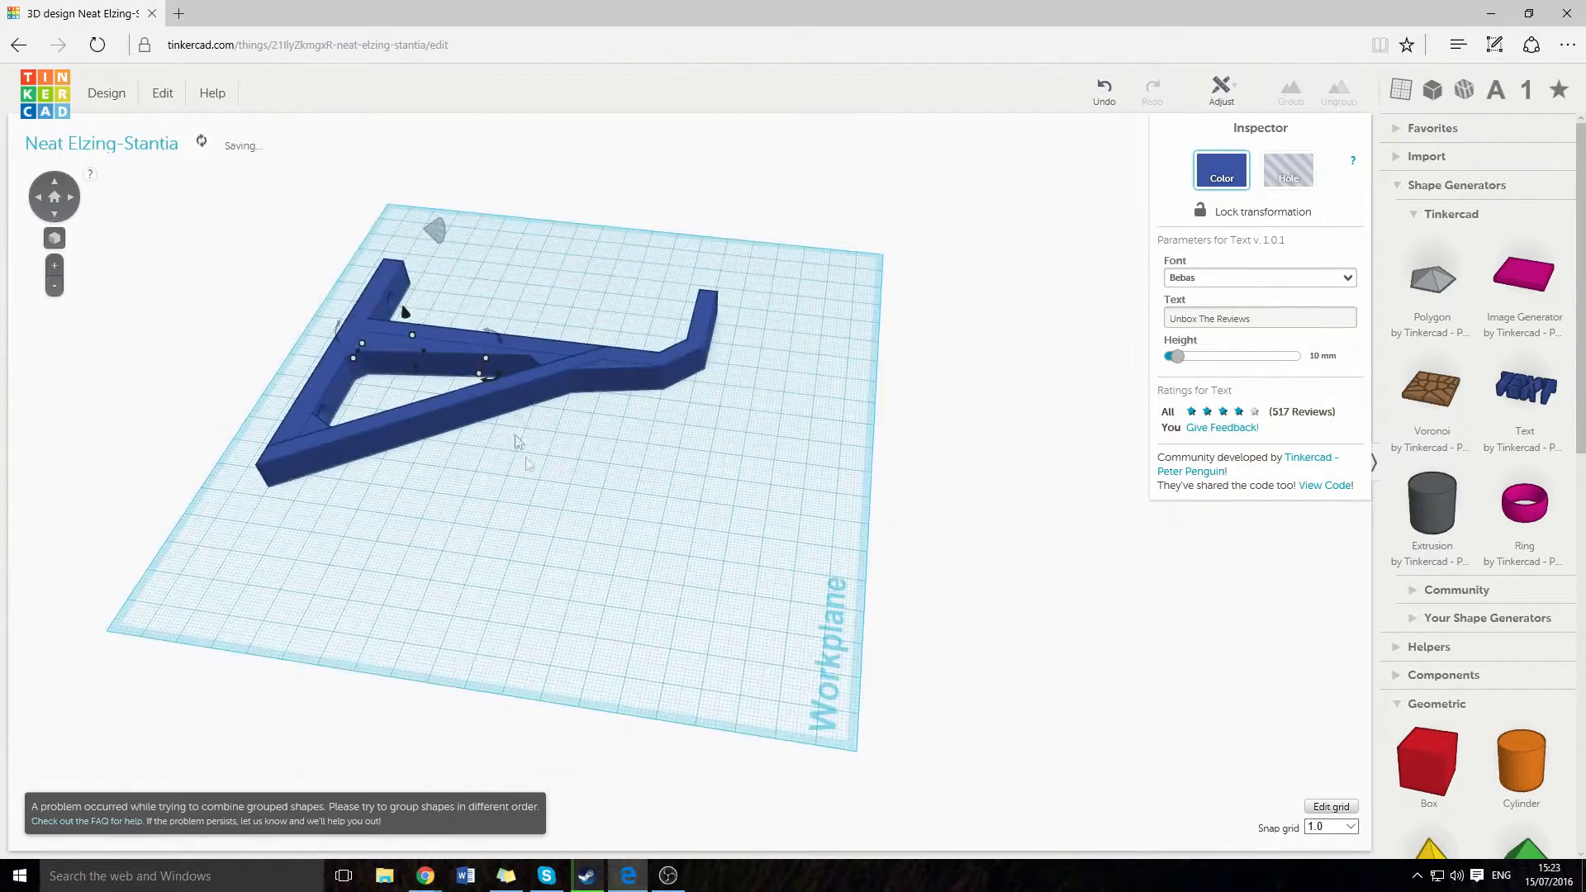
pyautogui.moveTo(543, 490); pyautogui.dragTo(606, 548, button='middle')
pyautogui.moveTo(605, 548); pyautogui.dragTo(804, 666, button='right')
pyautogui.moveTo(444, 399); pyautogui.dragTo(440, 352)
pyautogui.moveTo(545, 337); pyautogui.dragTo(541, 407, button='right')
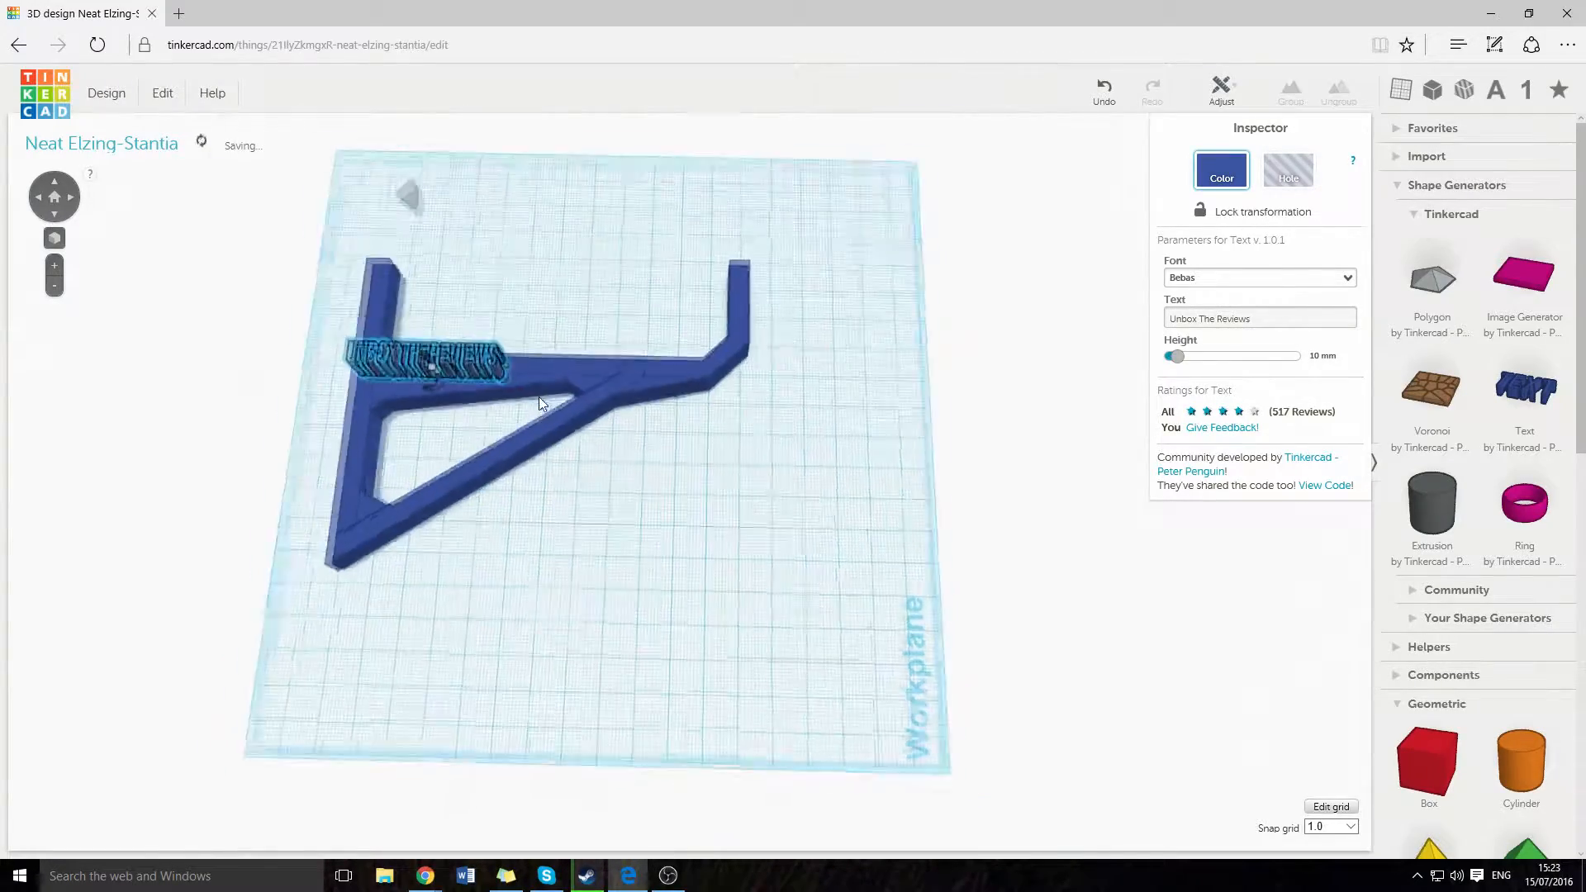
# Try adjusting the text on the bracket's long arm, and undo the change.
pyautogui.scroll(3, 654, 467)
pyautogui.moveTo(655, 468); pyautogui.dragTo(661, 443, button='right')
pyautogui.moveTo(662, 443); pyautogui.dragTo(927, 610, button='middle')
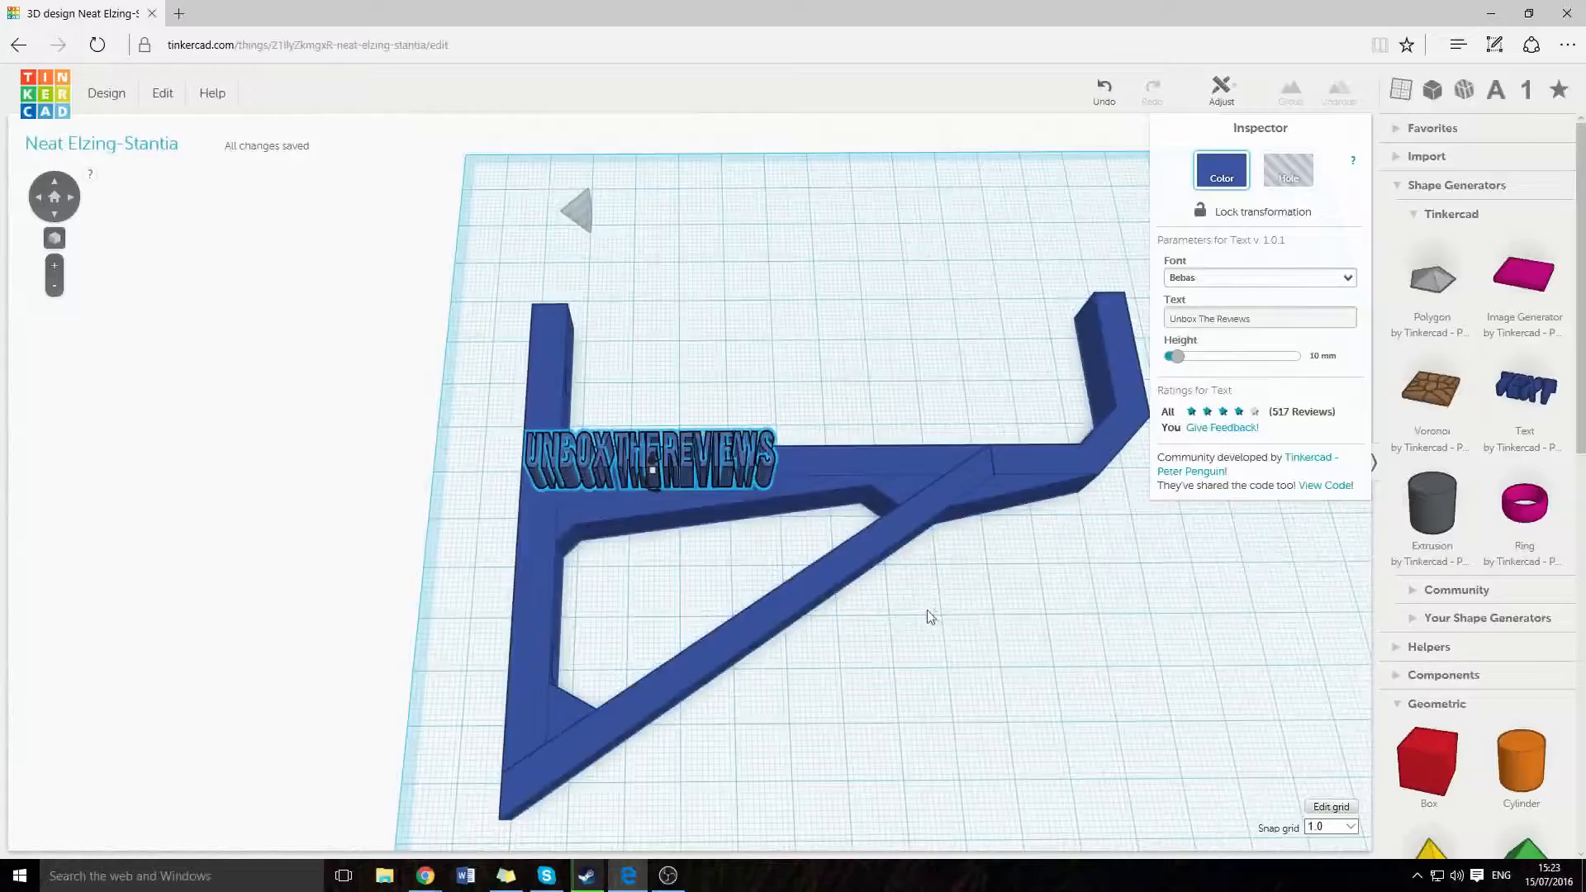
pyautogui.scroll(4, 929, 615)
pyautogui.moveTo(966, 654); pyautogui.dragTo(941, 413, button='right')
pyautogui.moveTo(942, 413); pyautogui.dragTo(924, 631, button='middle')
pyautogui.moveTo(924, 631); pyautogui.dragTo(625, 330, button='right')
pyautogui.moveTo(590, 508)
pyautogui.mouseDown()
pyautogui.moveTo(591, 520)
pyautogui.moveTo(598, 502)
pyautogui.mouseUp()
pyautogui.hotkey('ctrl', 'z')
# Lower the text to 4 mm so that it stands slightly proud of the bracket's top face.
pyautogui.moveTo(704, 230); pyautogui.dragTo(676, 409, button='right')
pyautogui.moveTo(596, 171); pyautogui.dragTo(608, 252)
pyautogui.moveTo(673, 423); pyautogui.dragTo(620, 359, button='right')
pyautogui.moveTo(620, 359); pyautogui.dragTo(622, 450)
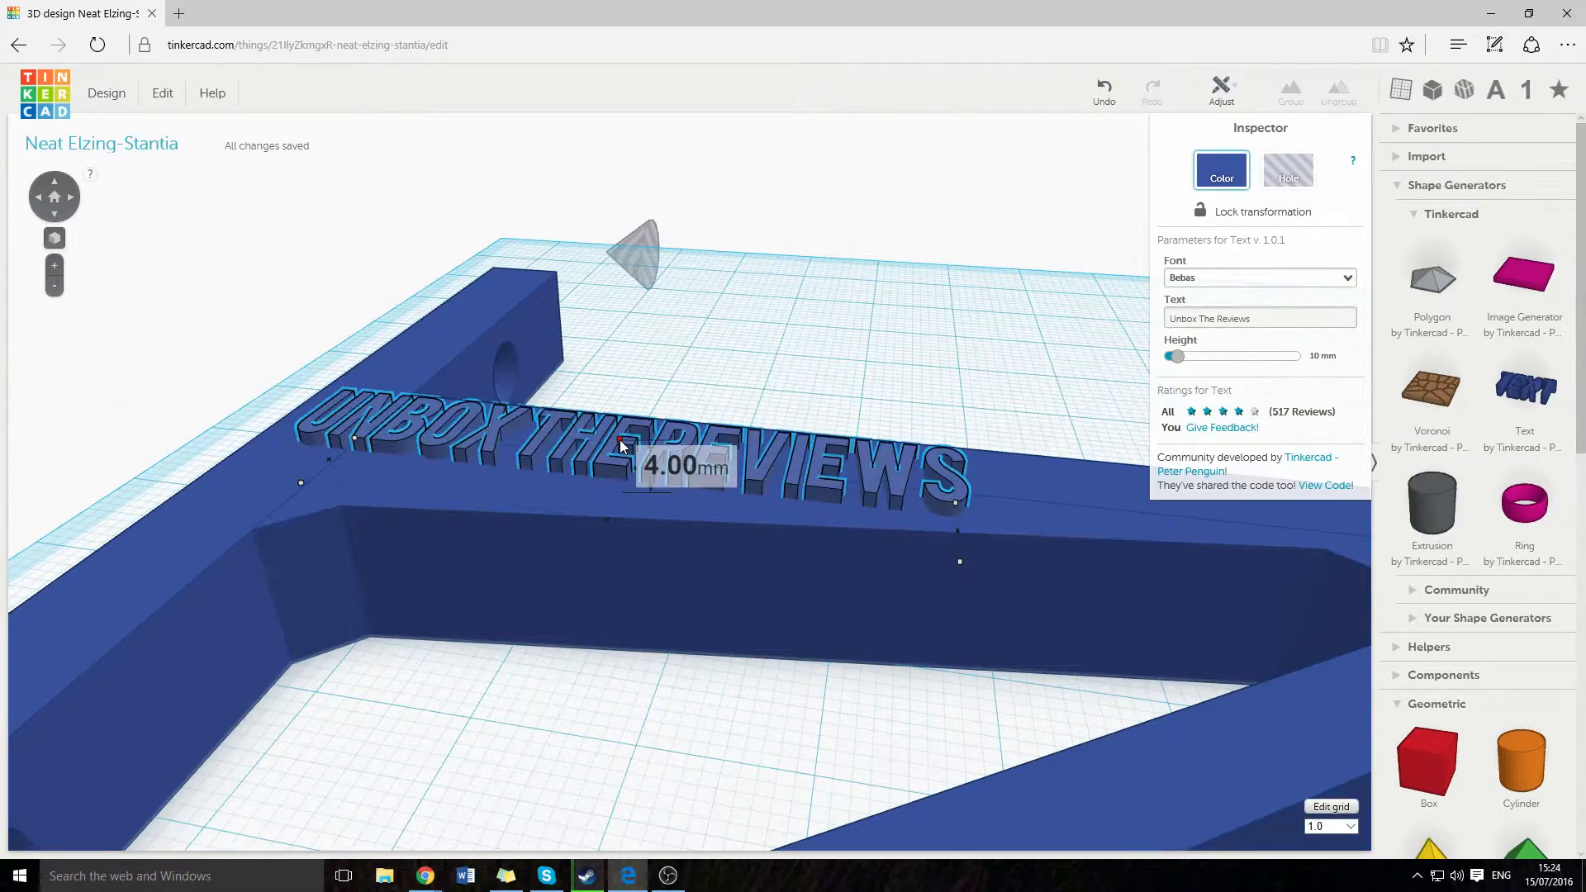
pyautogui.click(765, 311)
pyautogui.moveTo(764, 312); pyautogui.dragTo(612, 459, button='right')
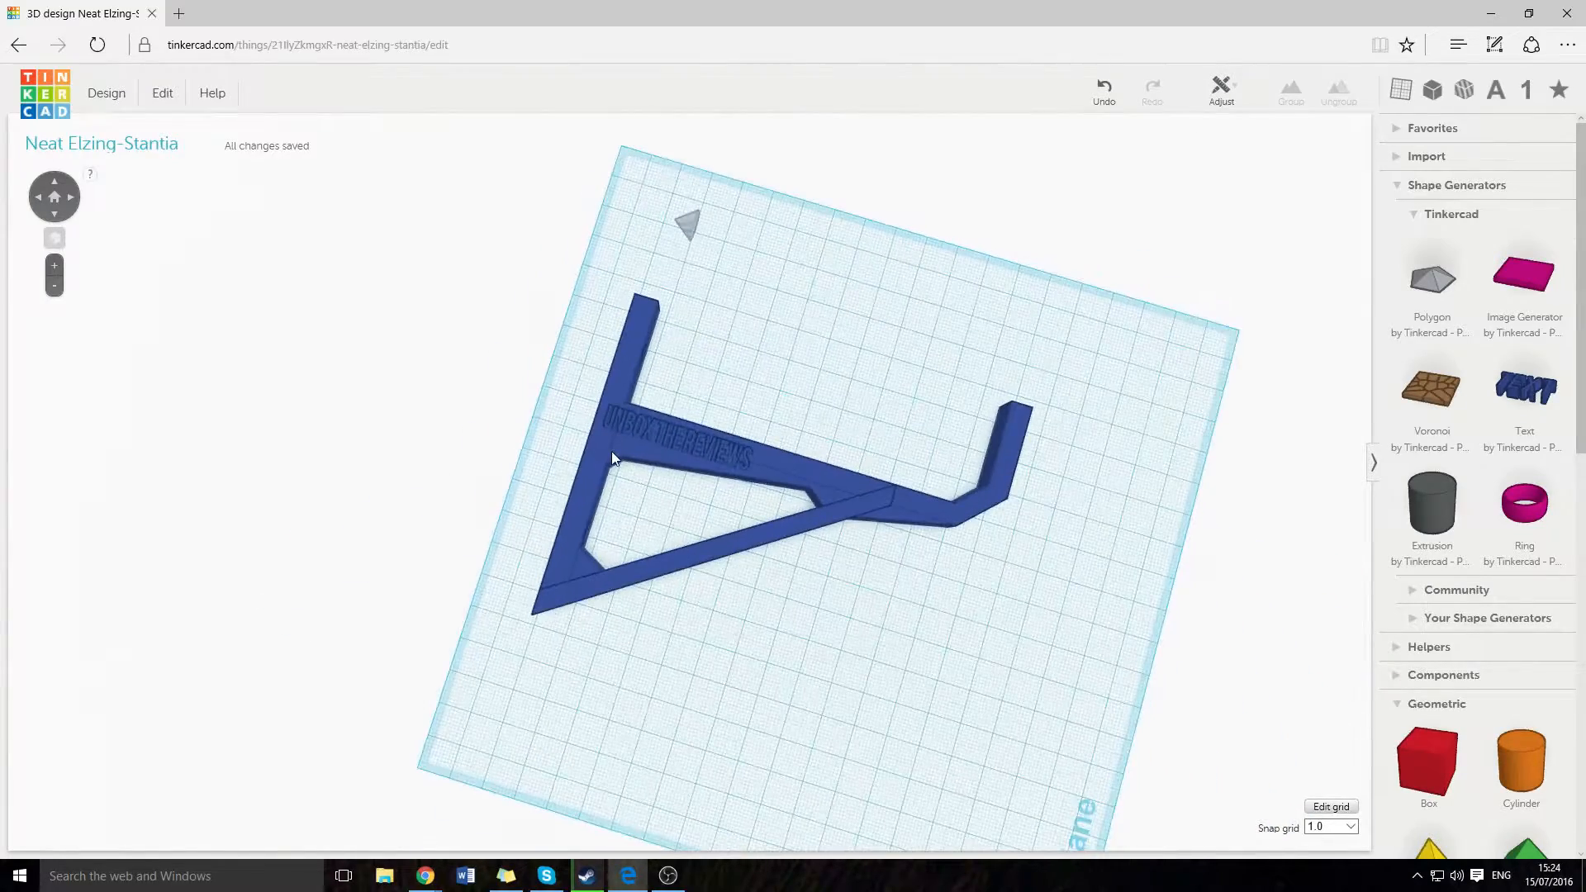
# Add a Voronoi tile below the bracket and set its Randomizer to 1024 and number of cells to 256.
pyautogui.moveTo(1431, 388); pyautogui.dragTo(819, 657)
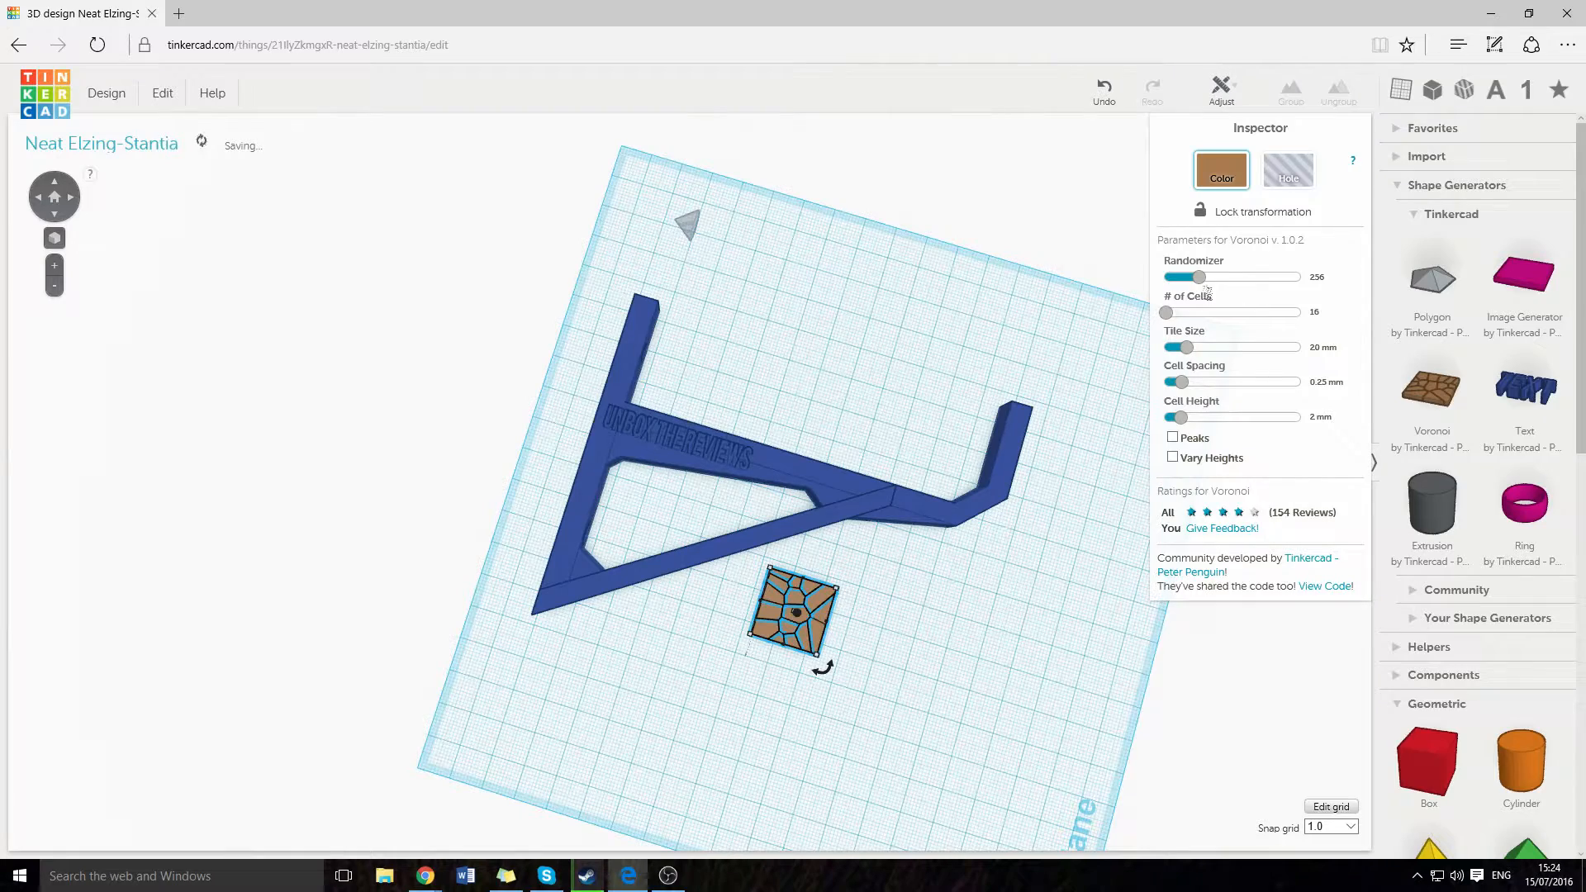
pyautogui.moveTo(1199, 279); pyautogui.dragTo(1289, 466)
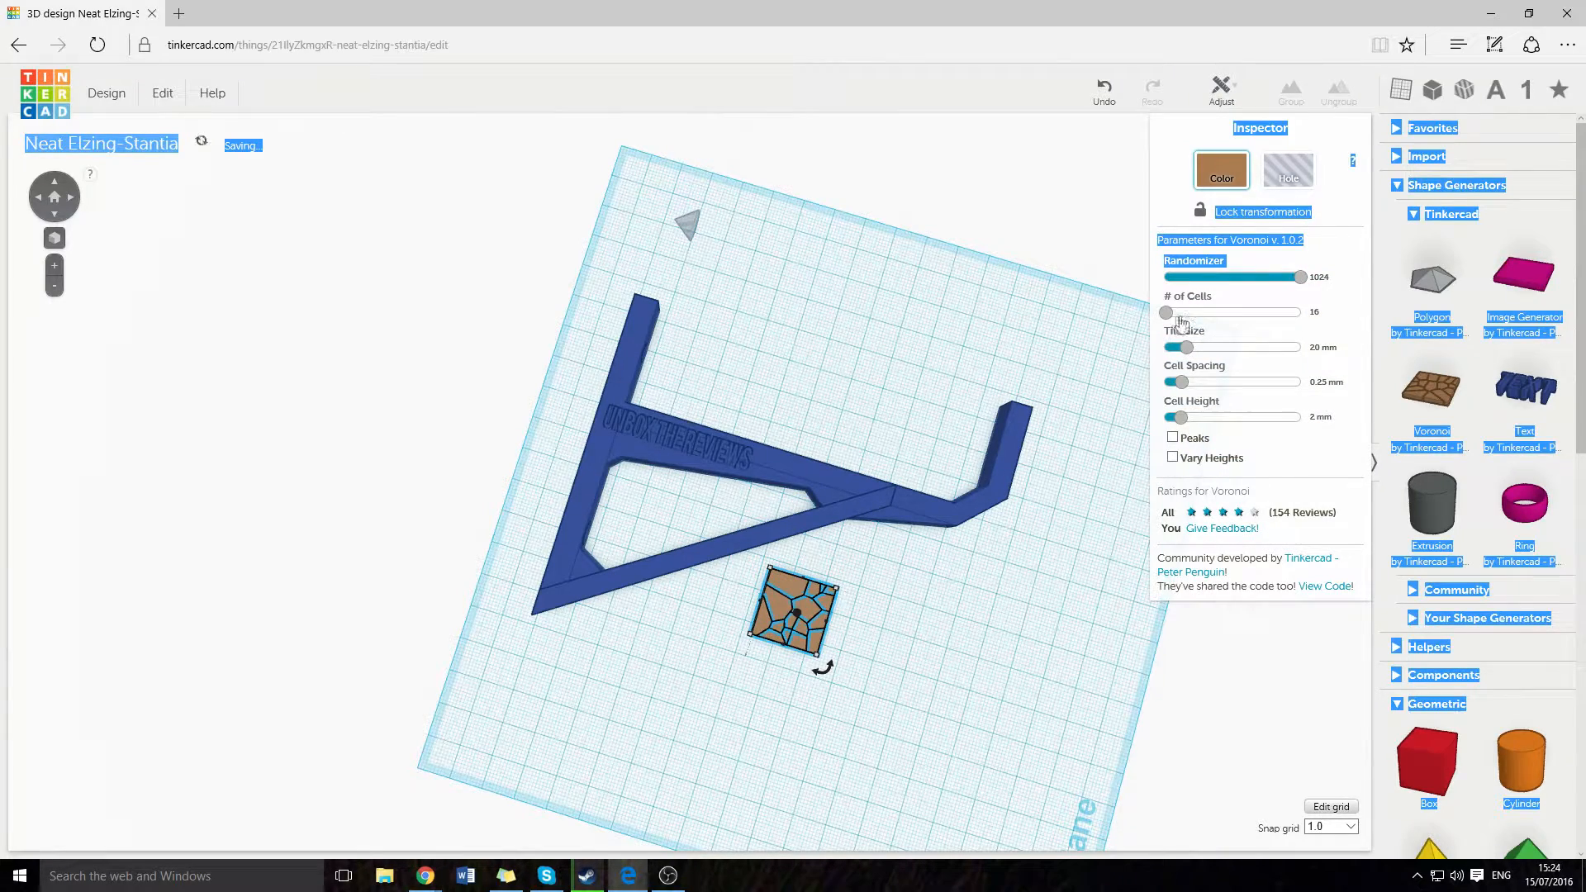
pyautogui.moveTo(1167, 312); pyautogui.dragTo(1303, 312)
# Stretch the Voronoi tile to about 94 by 79 mm and set its Tile Size to 100 mm.
pyautogui.moveTo(982, 590); pyautogui.dragTo(919, 424, button='right')
pyautogui.moveTo(914, 412); pyautogui.dragTo(883, 345, button='middle')
pyautogui.moveTo(749, 467); pyautogui.dragTo(934, 737)
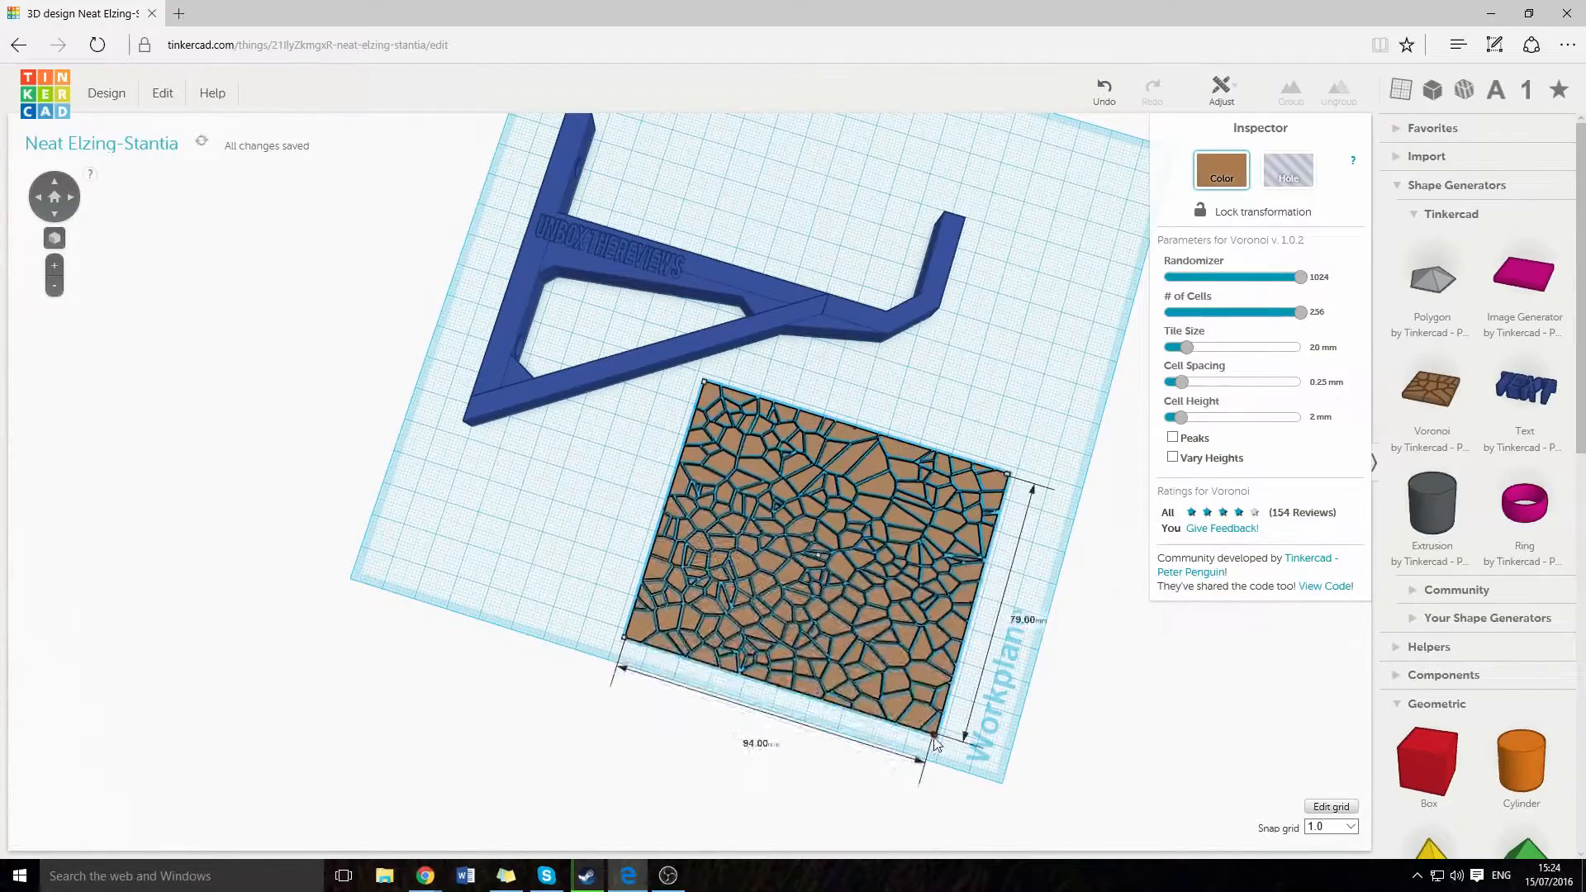
pyautogui.moveTo(1186, 347); pyautogui.dragTo(1220, 388)
pyautogui.scroll(-10, 1061, 396)
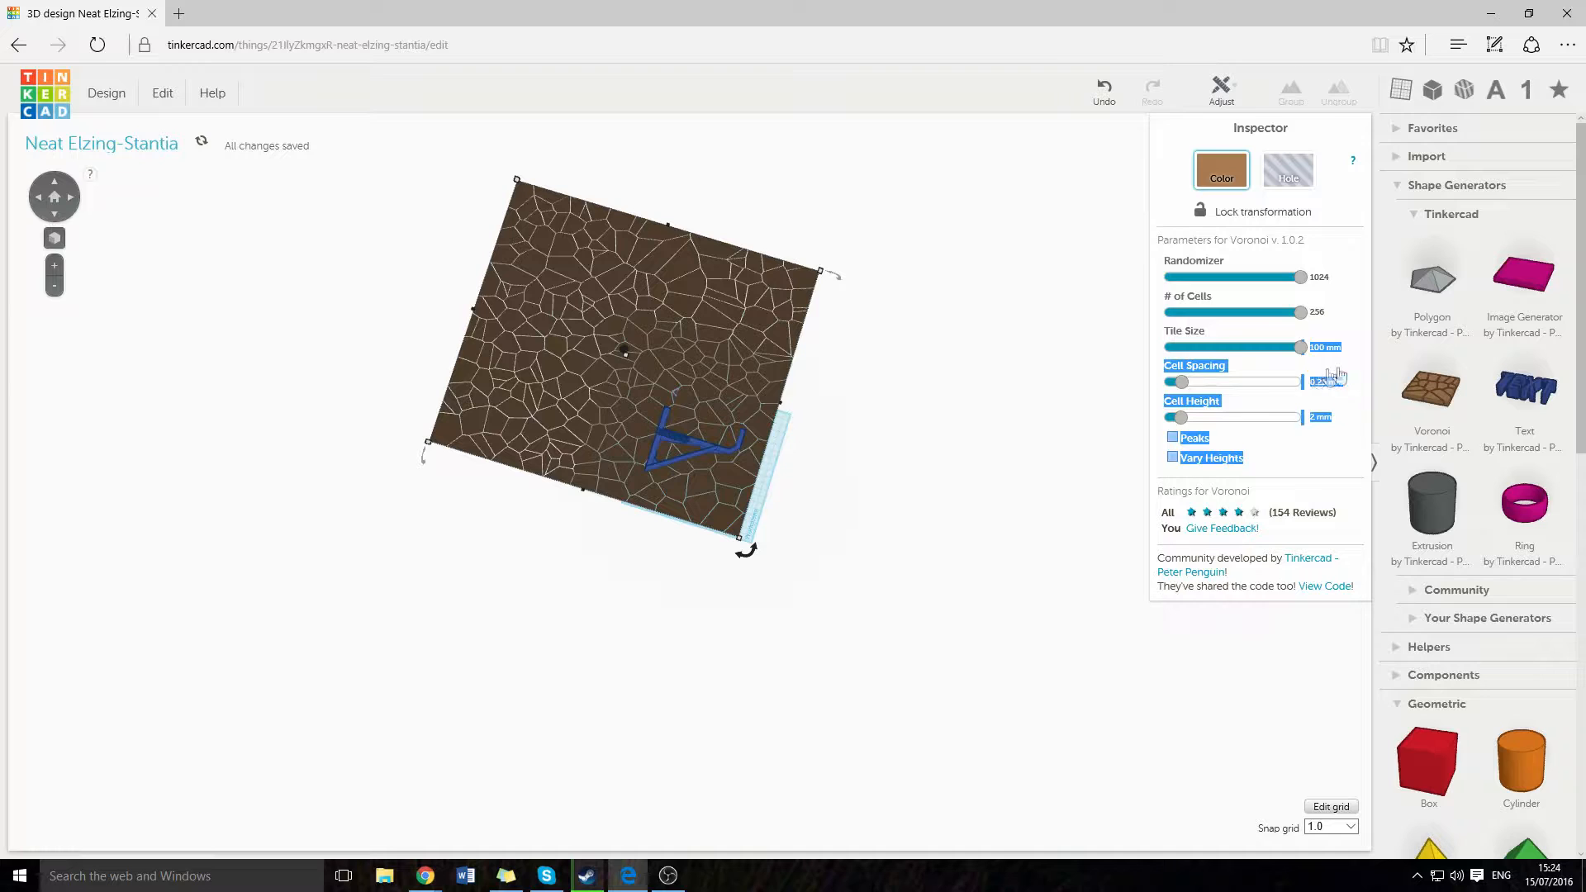